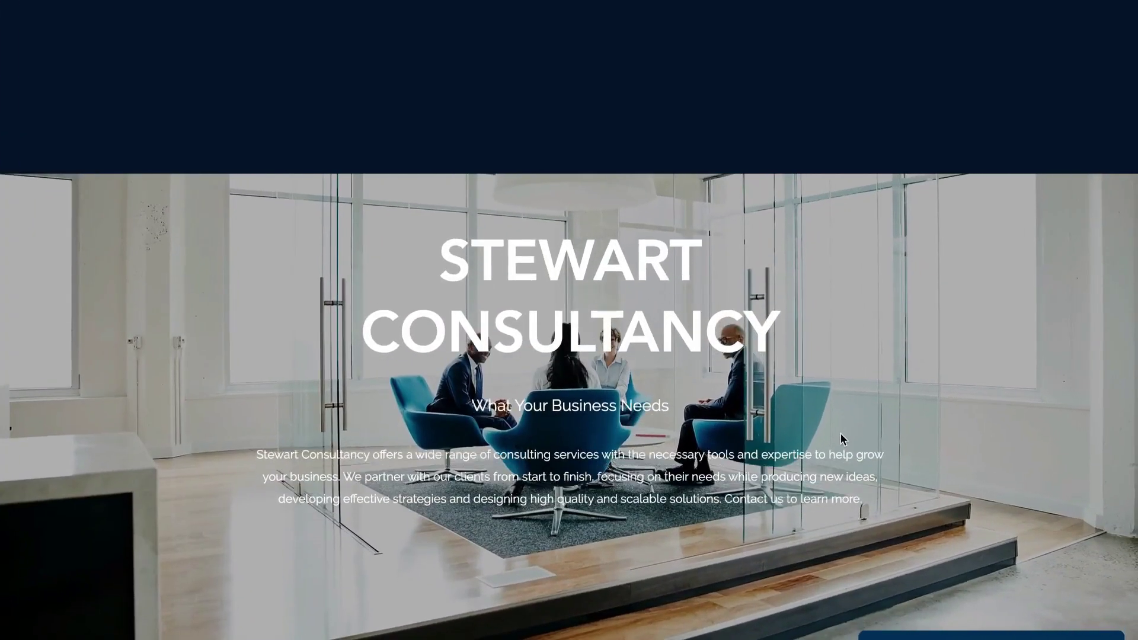
Look through the finished Stewart Consultancy site's intro, bookable services and team sections
scroll(841, 433, down, 3)
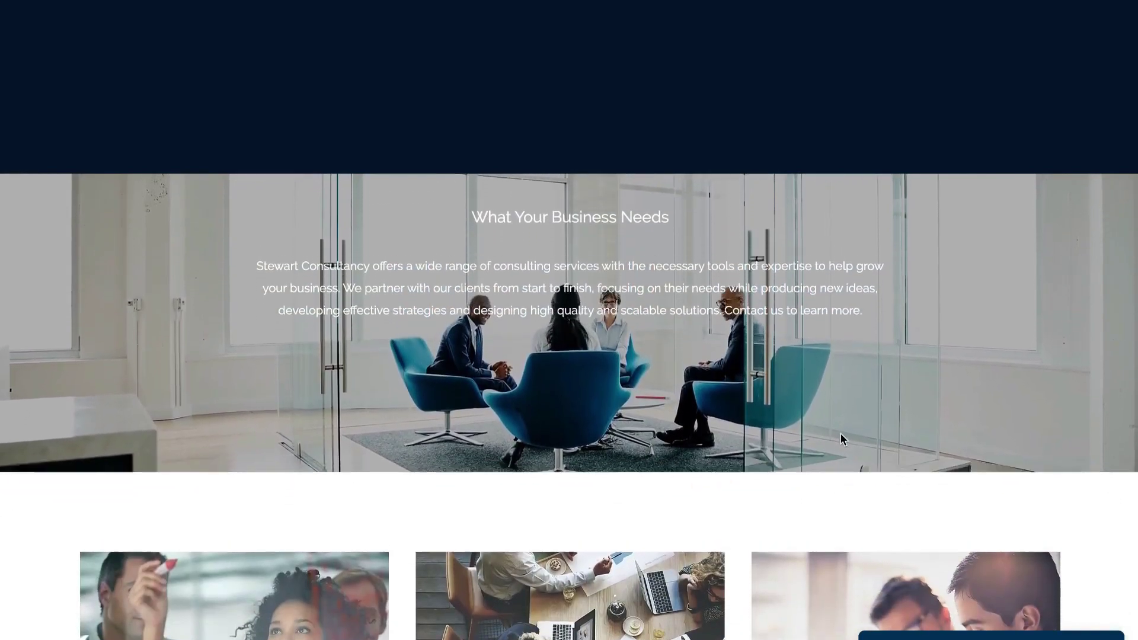
scroll(840, 435, up, 3)
scroll(841, 437, down, 5)
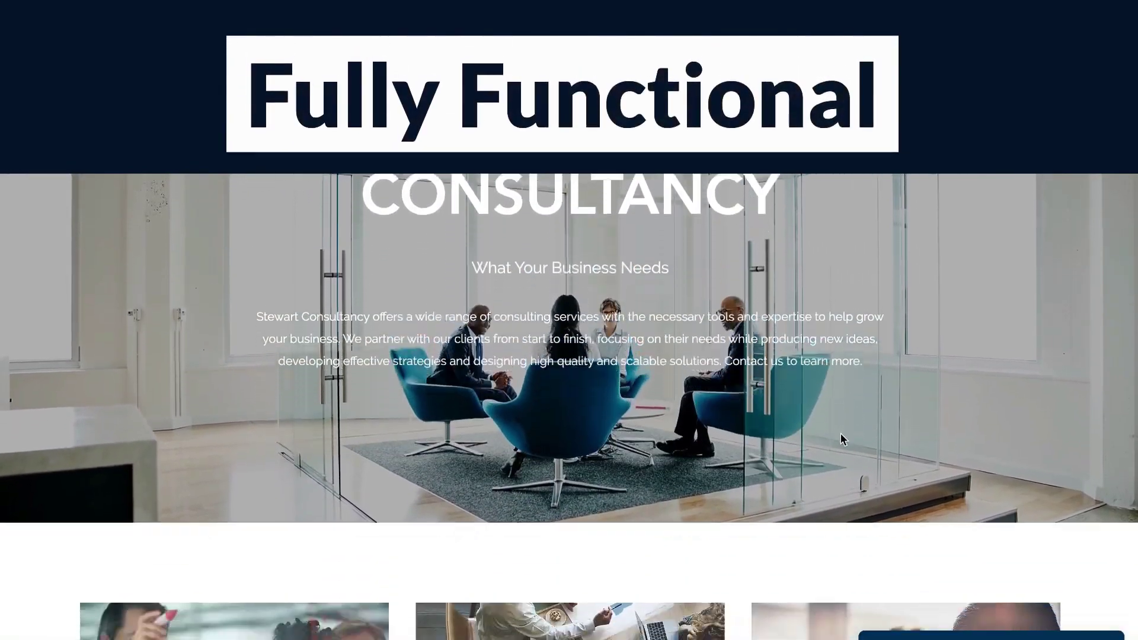
scroll(841, 435, down, 5)
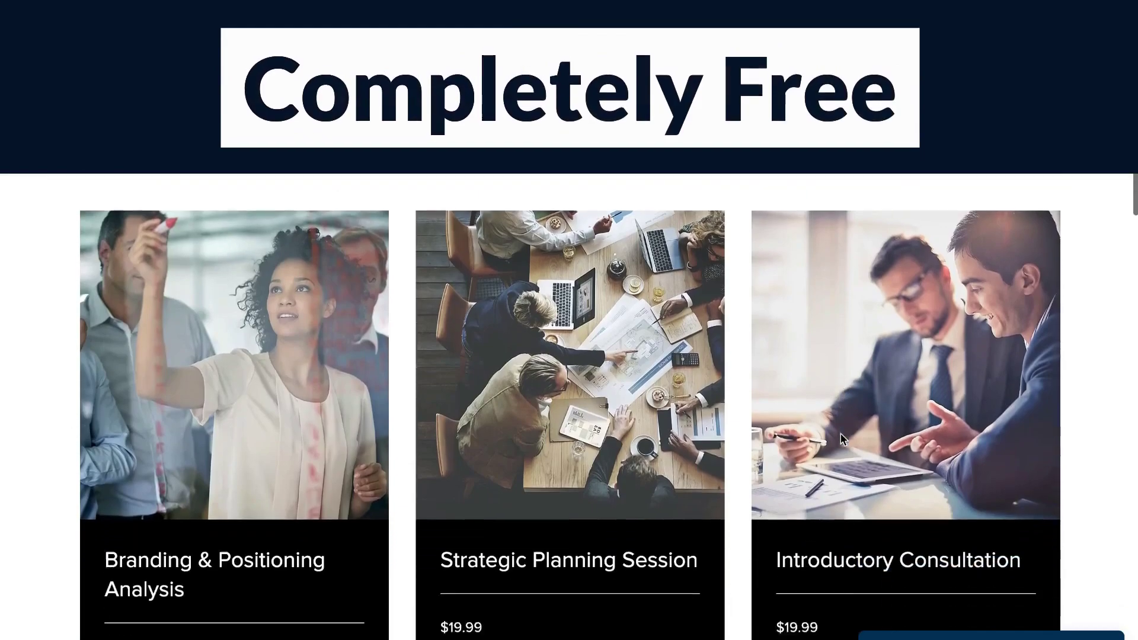
scroll(841, 437, down, 5)
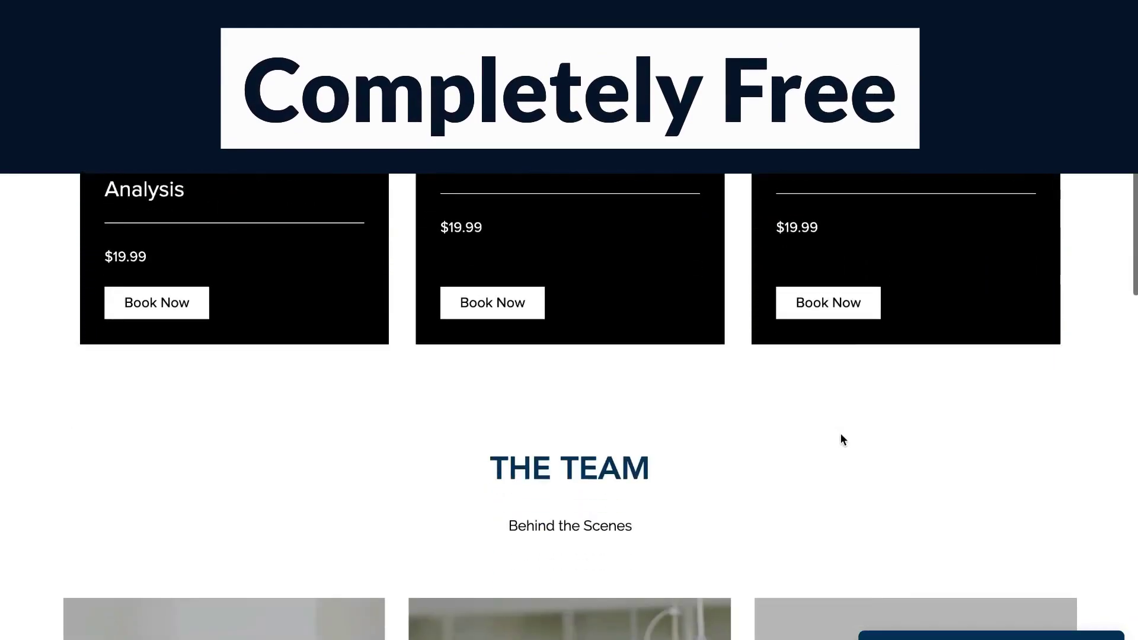
scroll(701, 539, down, 2)
scroll(701, 536, down, 5)
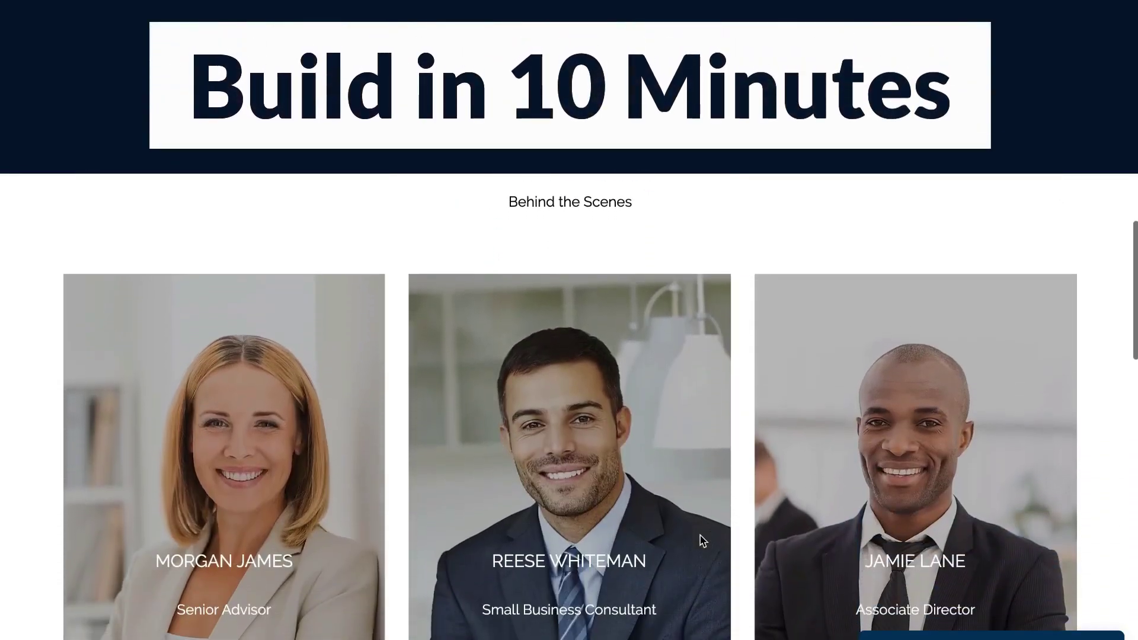
scroll(700, 535, down, 5)
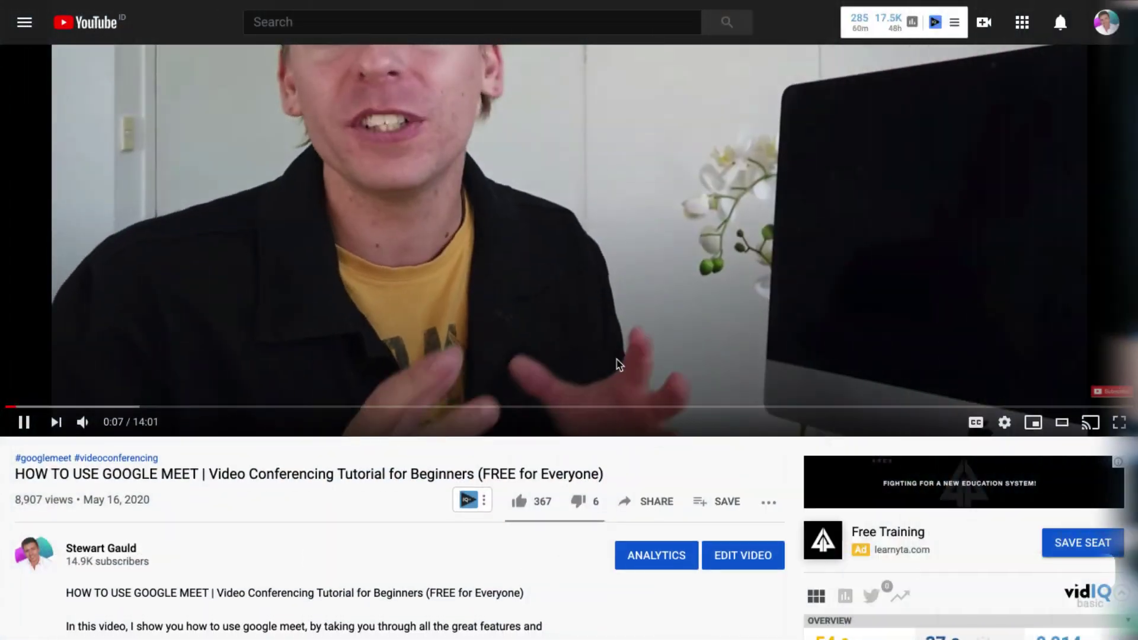
Open the playback speed options for the Google Meet tutorial video on YouTube
click(1004, 422)
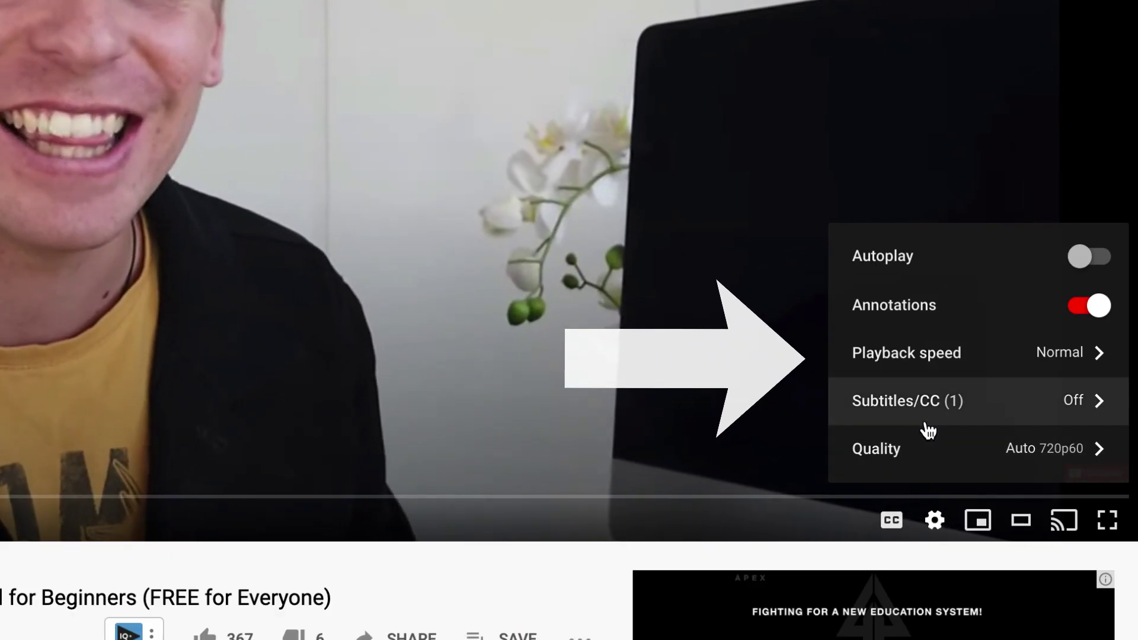
click(953, 355)
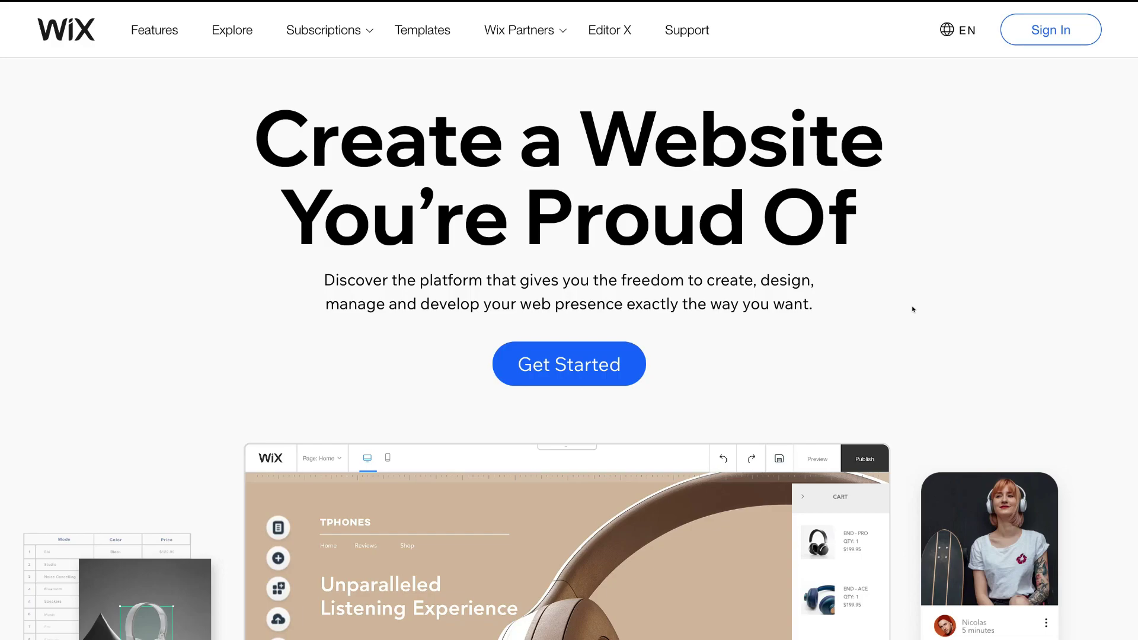
Sign up for a new Wix account using an existing Google account
click(611, 370)
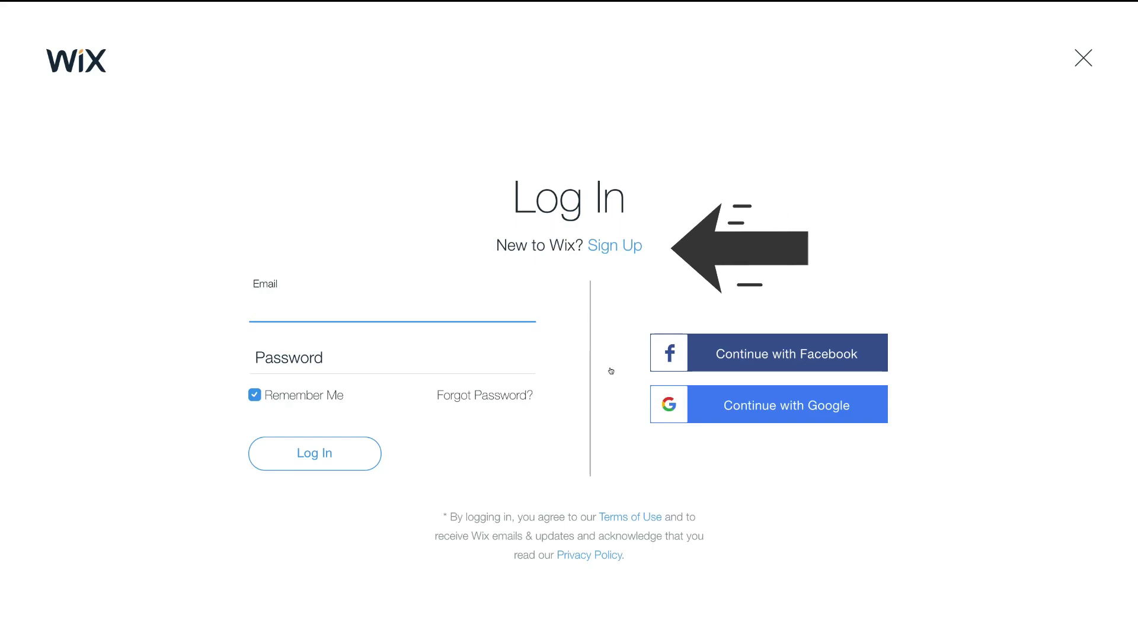
click(613, 248)
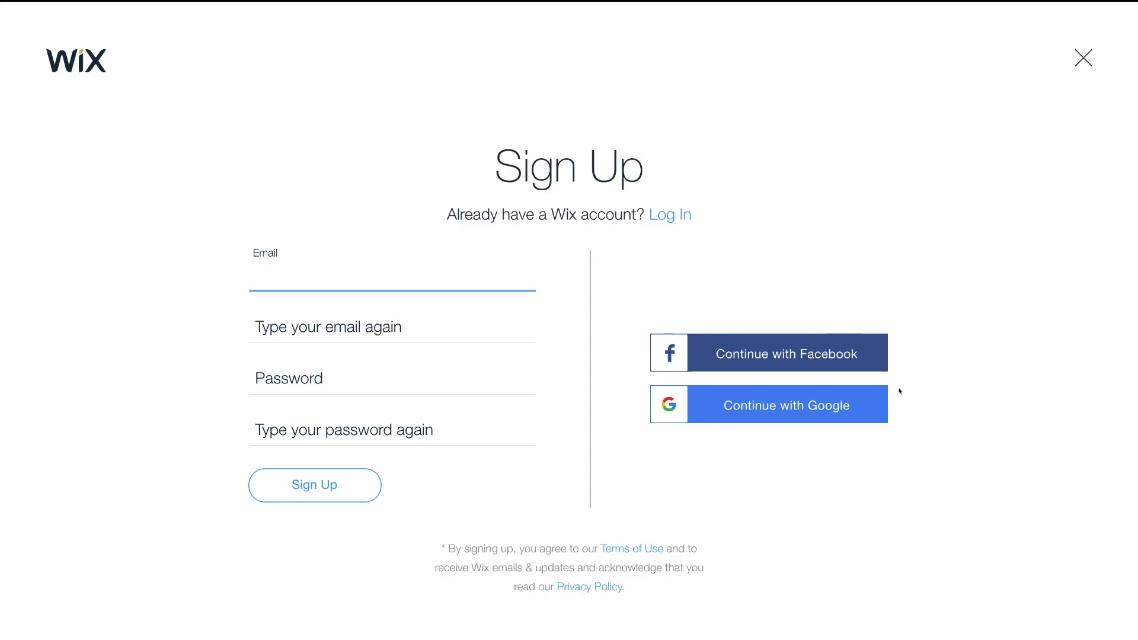
click(845, 411)
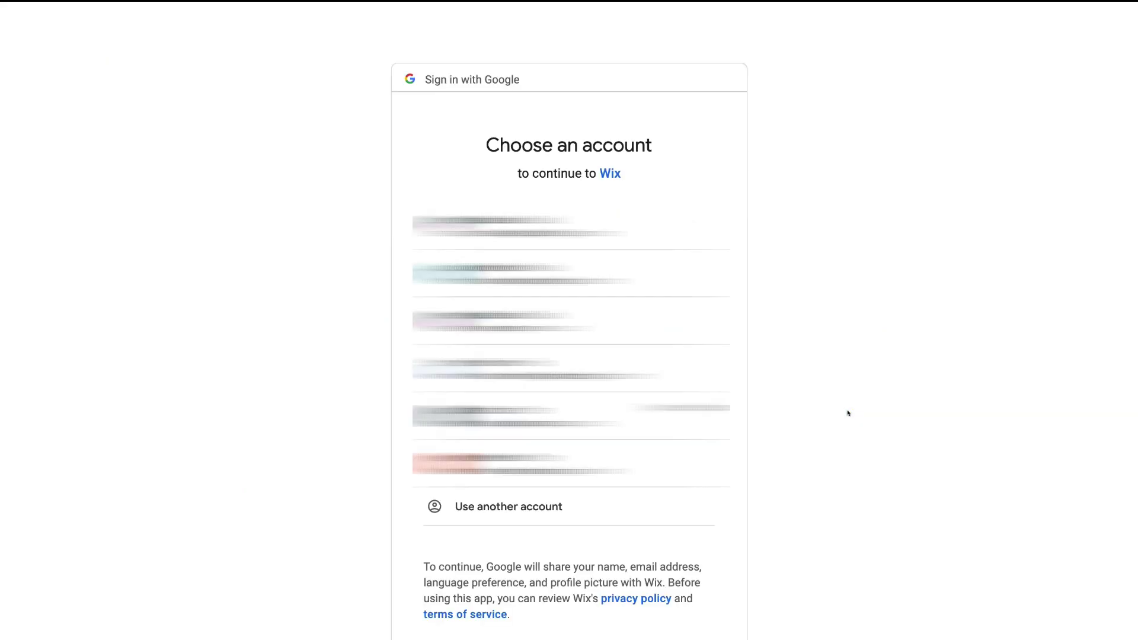
click(569, 321)
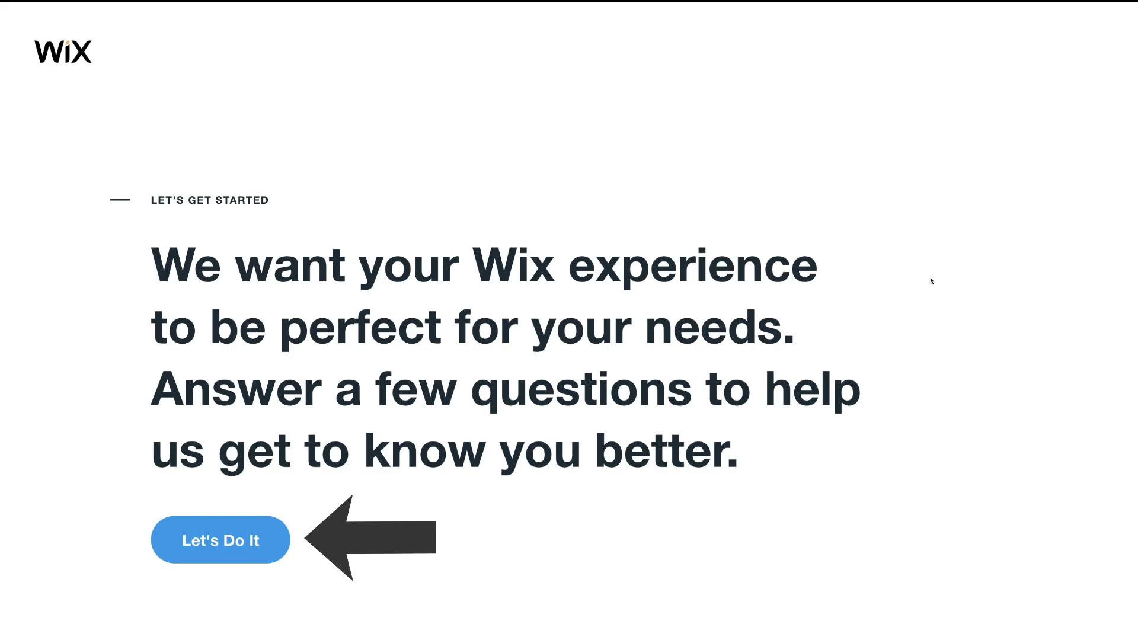
Answer the starter questions: a site for myself, a business site, and never done this before
click(237, 537)
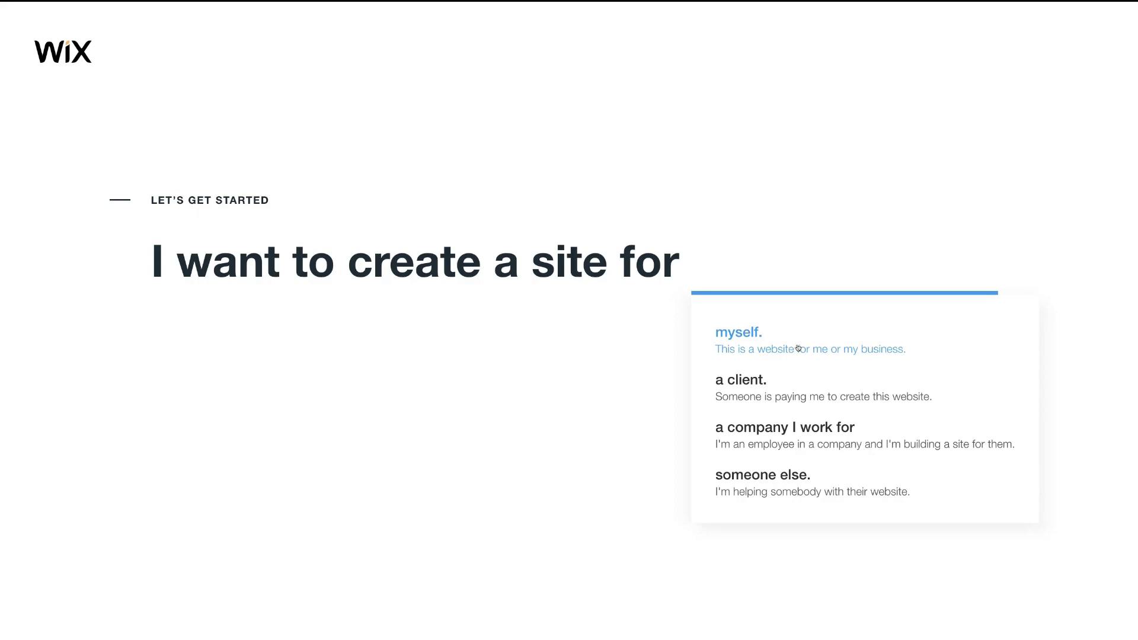
click(780, 337)
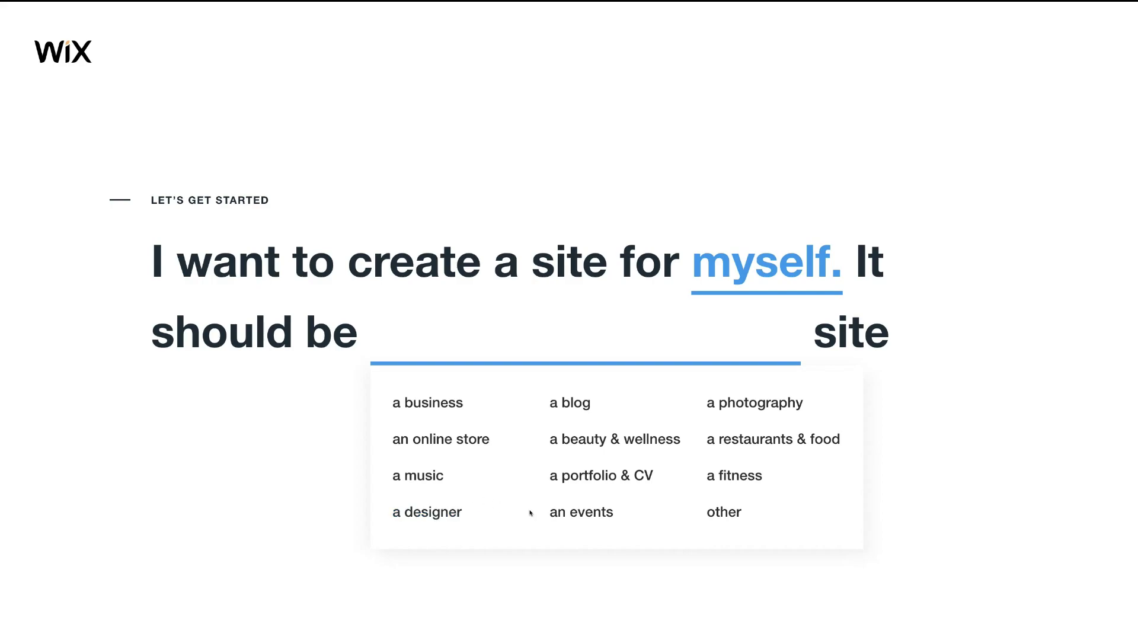
click(441, 408)
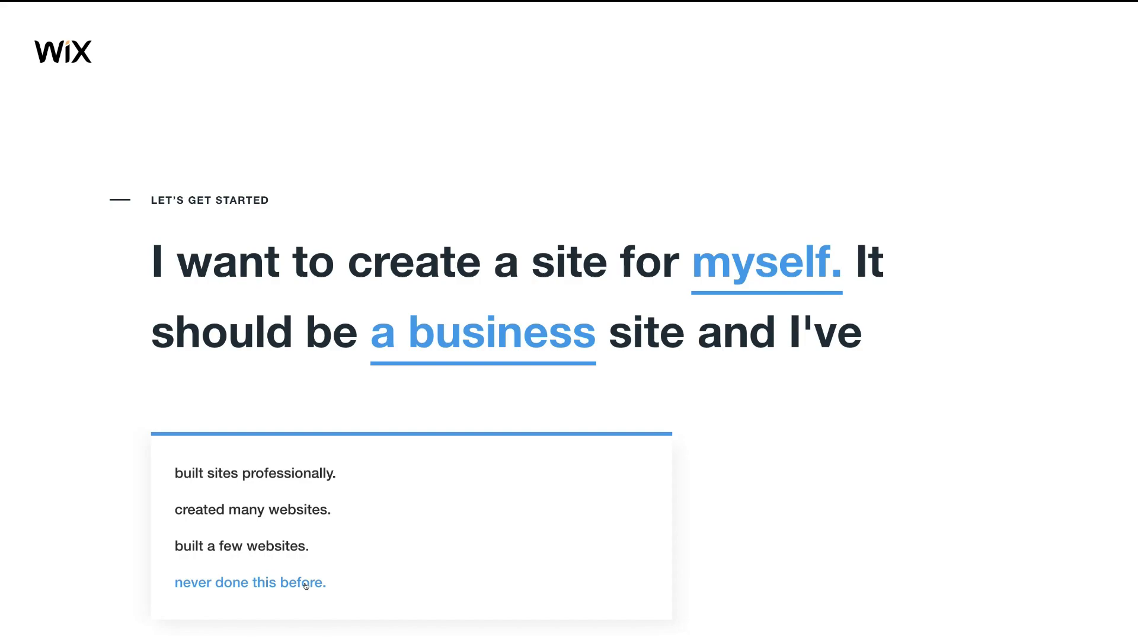
click(265, 586)
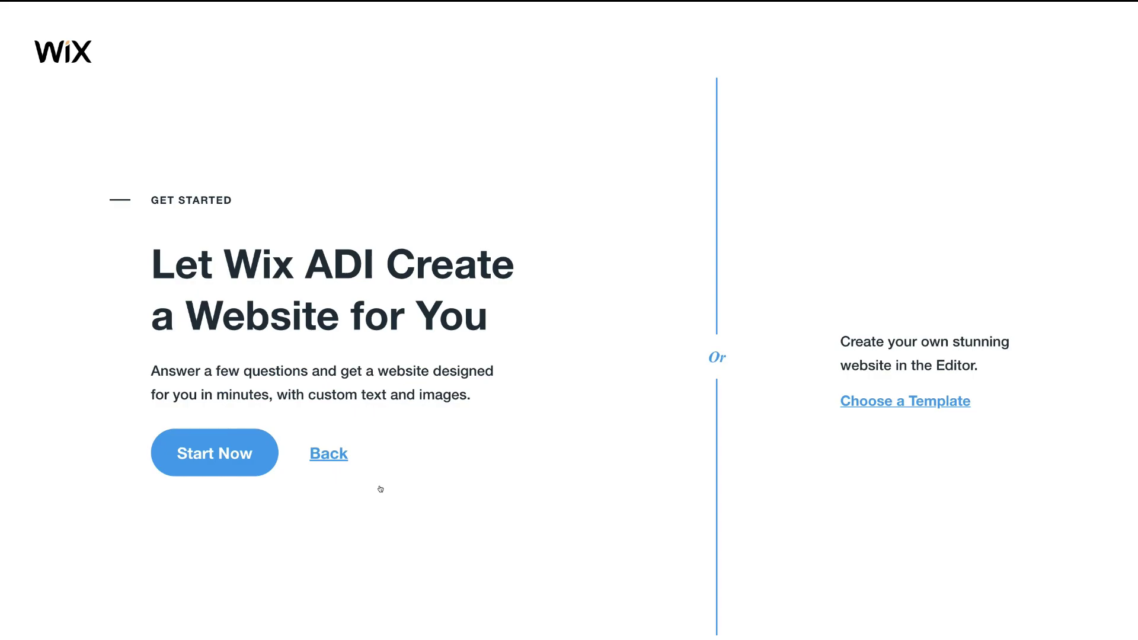
Start building the site with Wix ADI and choose Consulting Firm as the site type
click(228, 461)
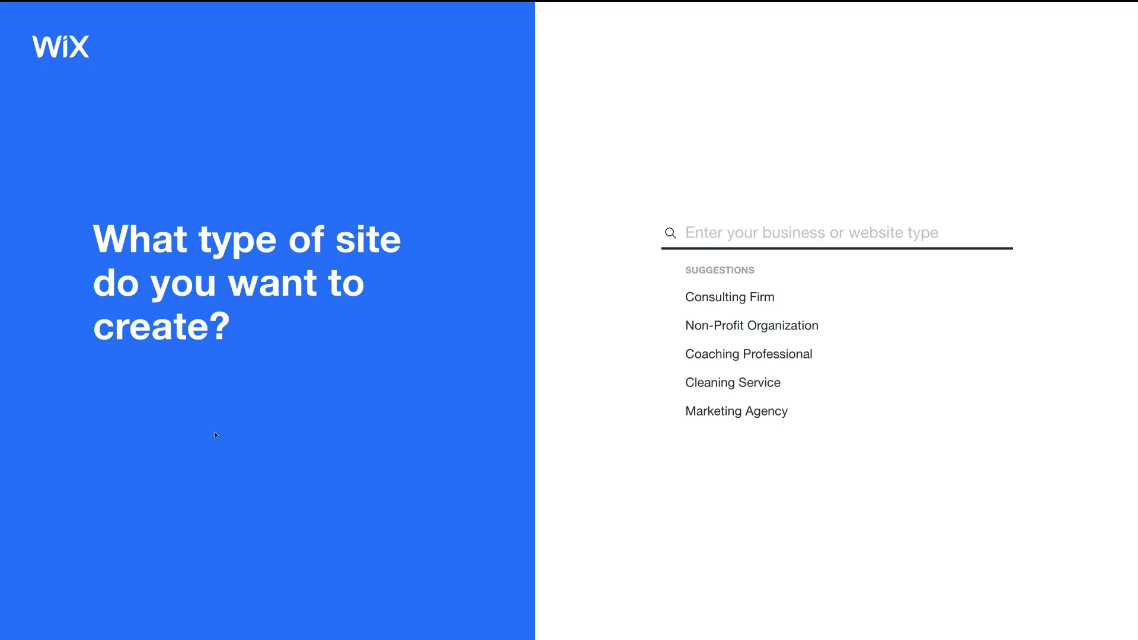
click(730, 233)
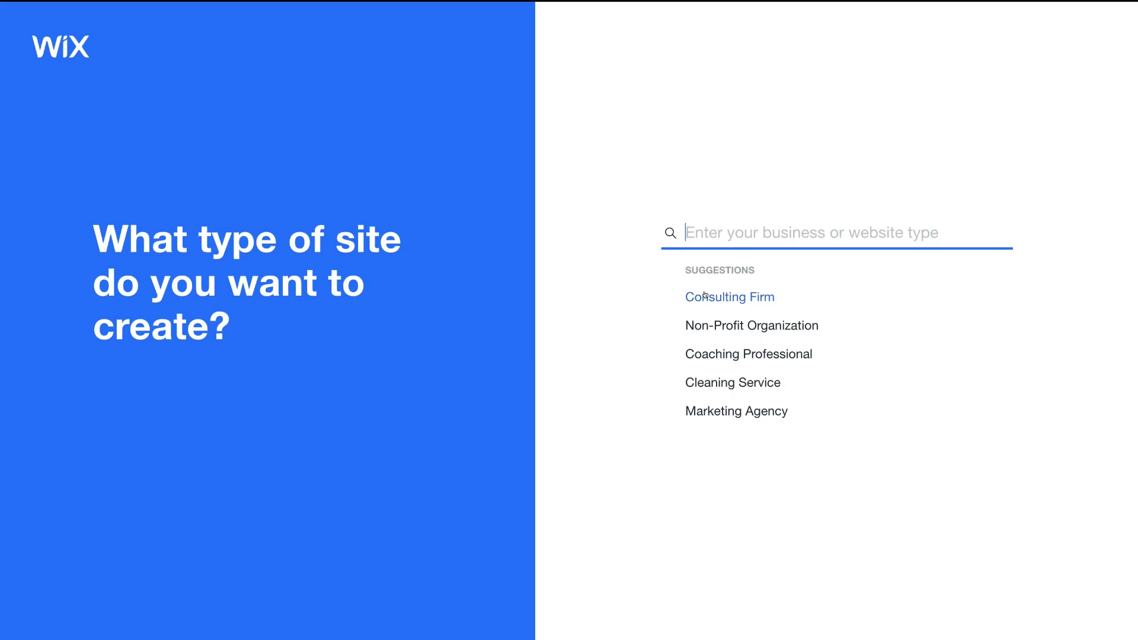
click(734, 297)
click(734, 300)
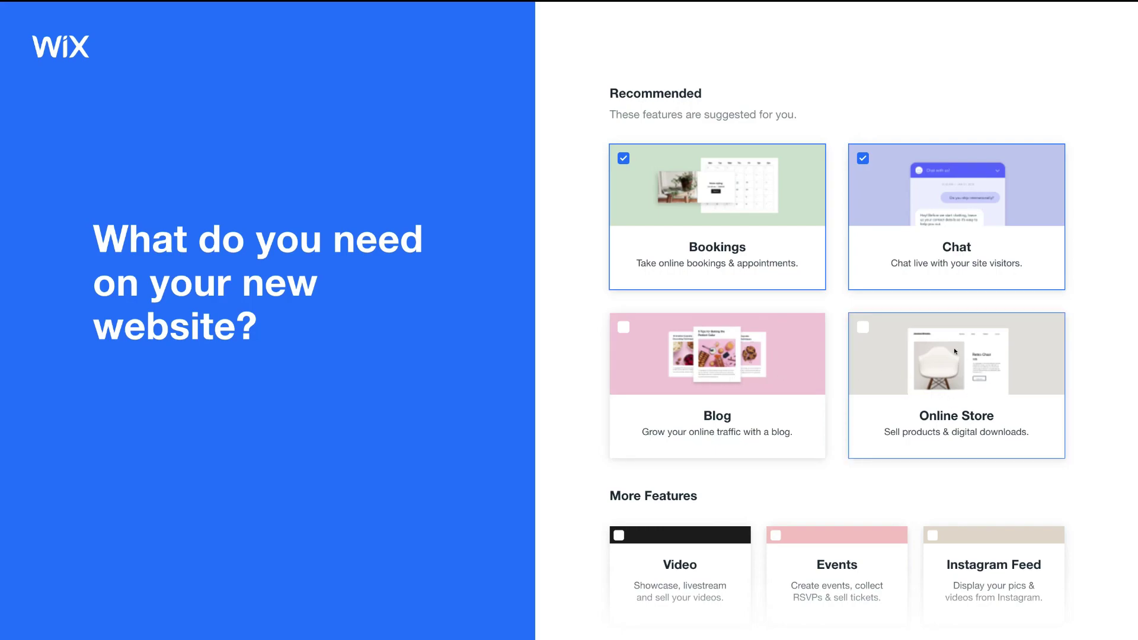
Review the suggested website features and add Blog to the selection
scroll(955, 352, down, 3)
scroll(760, 406, down, 2)
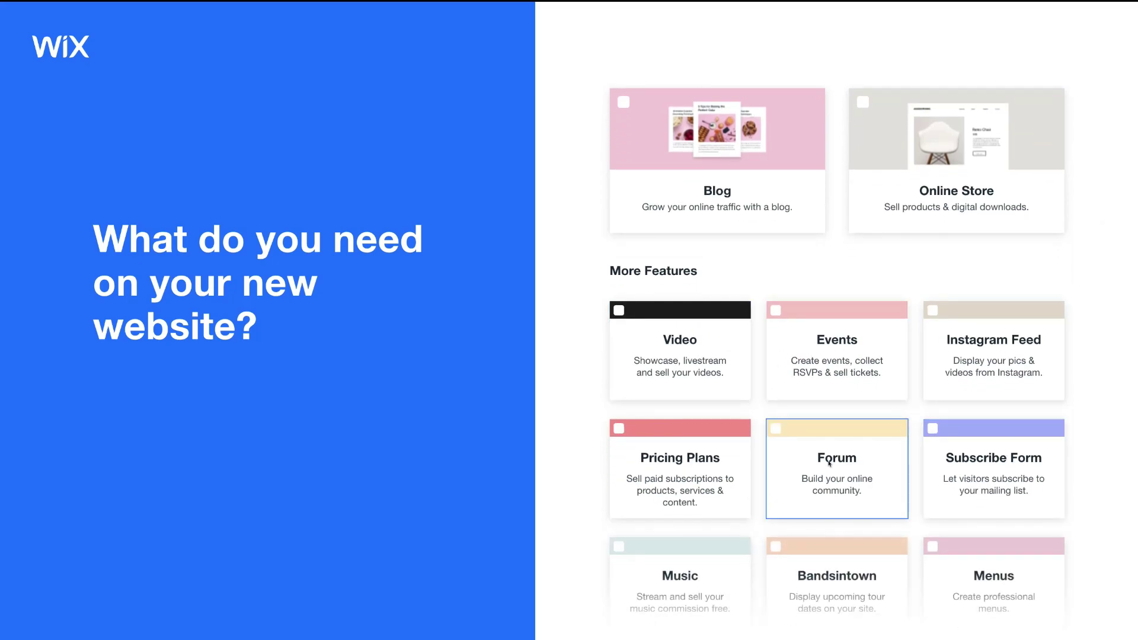
scroll(830, 463, down, 3)
scroll(829, 464, up, 2)
scroll(829, 464, up, 6)
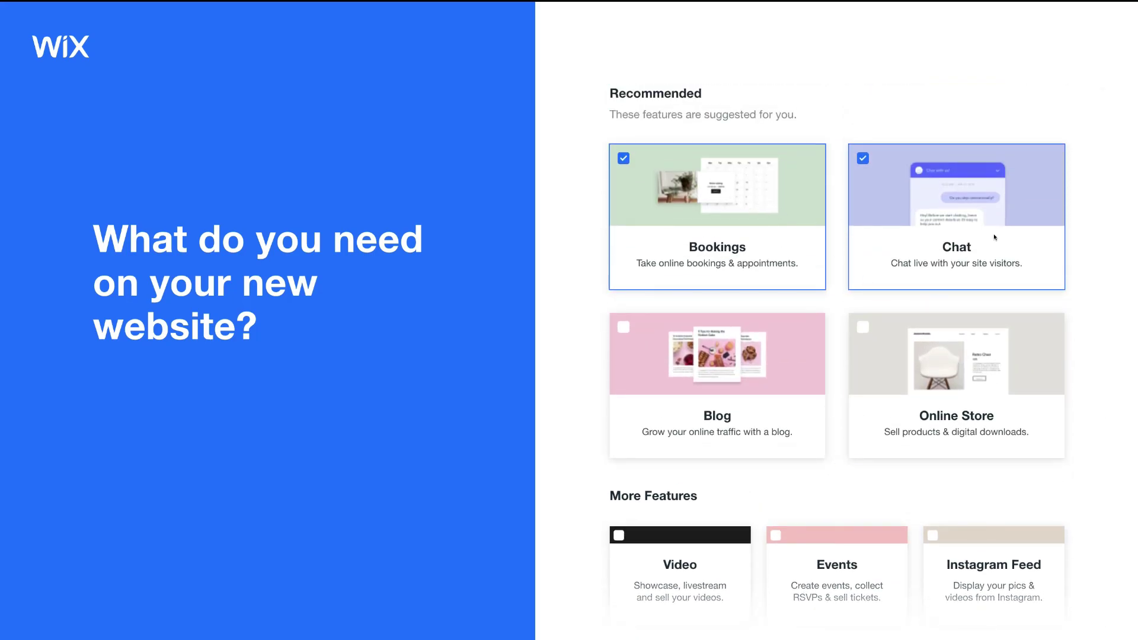
click(756, 356)
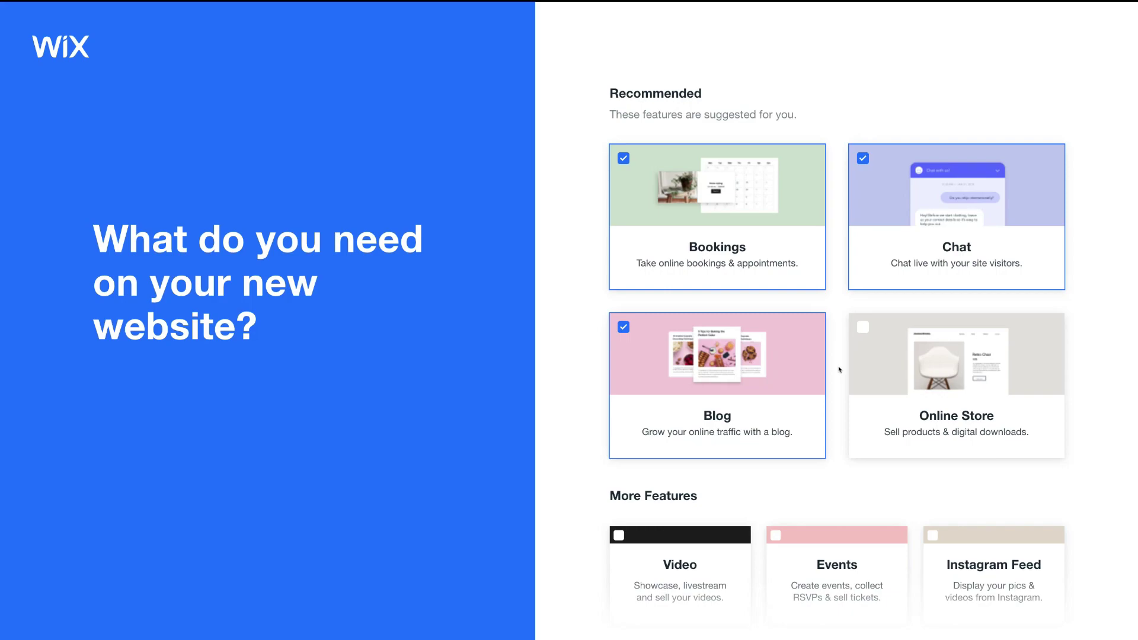
Add the Subscribe Form feature and continue with the chosen website features
scroll(839, 369, down, 5)
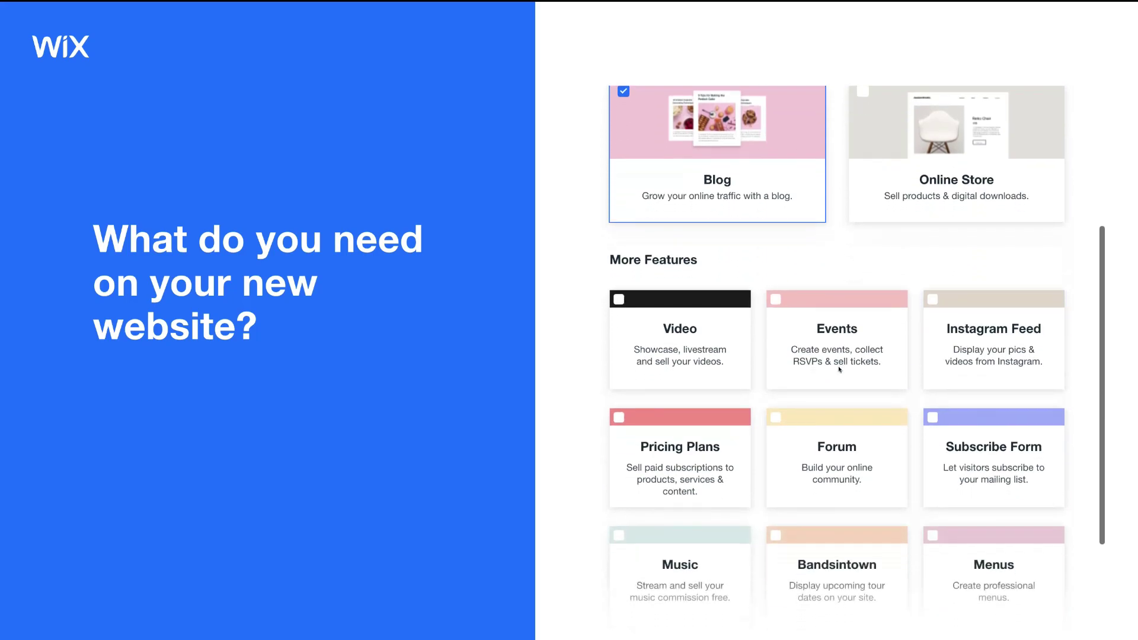
scroll(965, 445, down, 1)
click(969, 419)
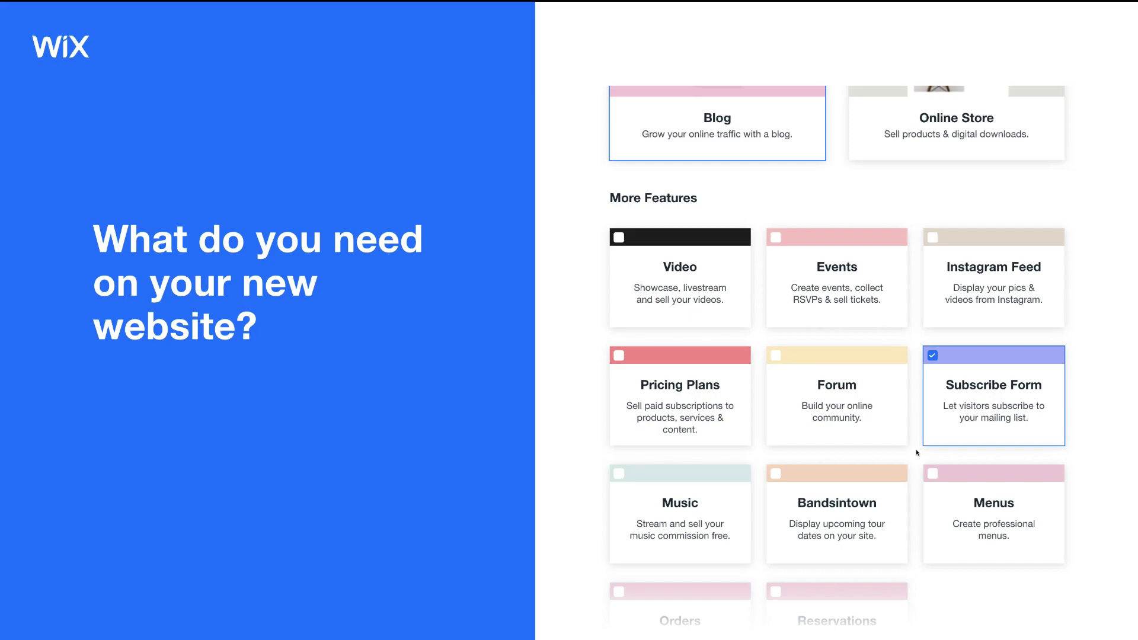
scroll(916, 453, down, 2)
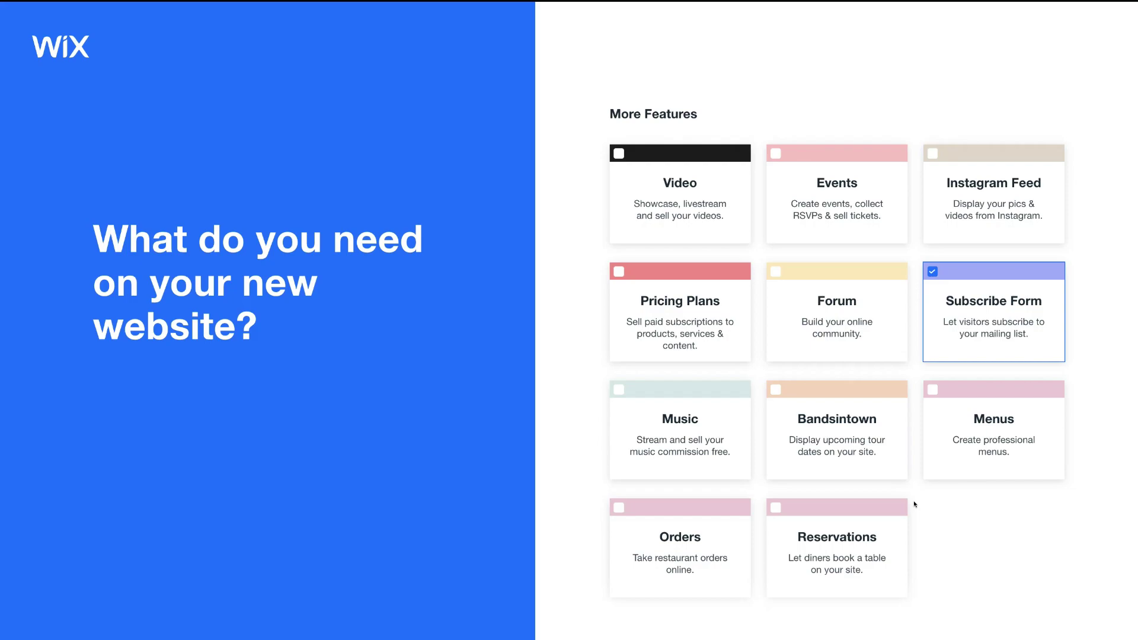
scroll(914, 505, up, 5)
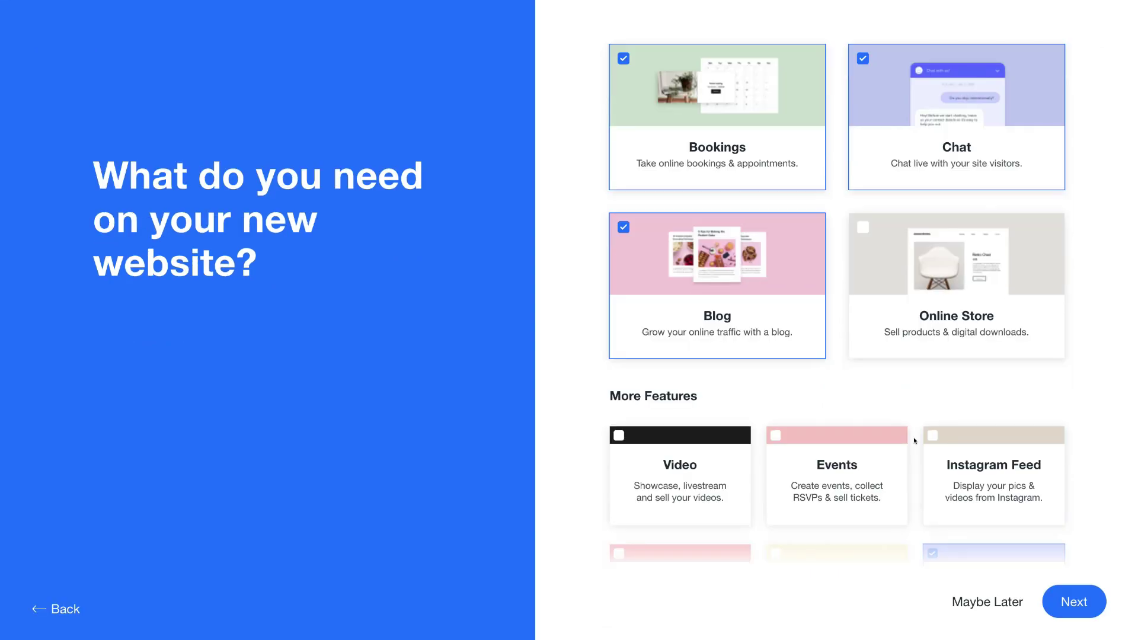
click(1075, 600)
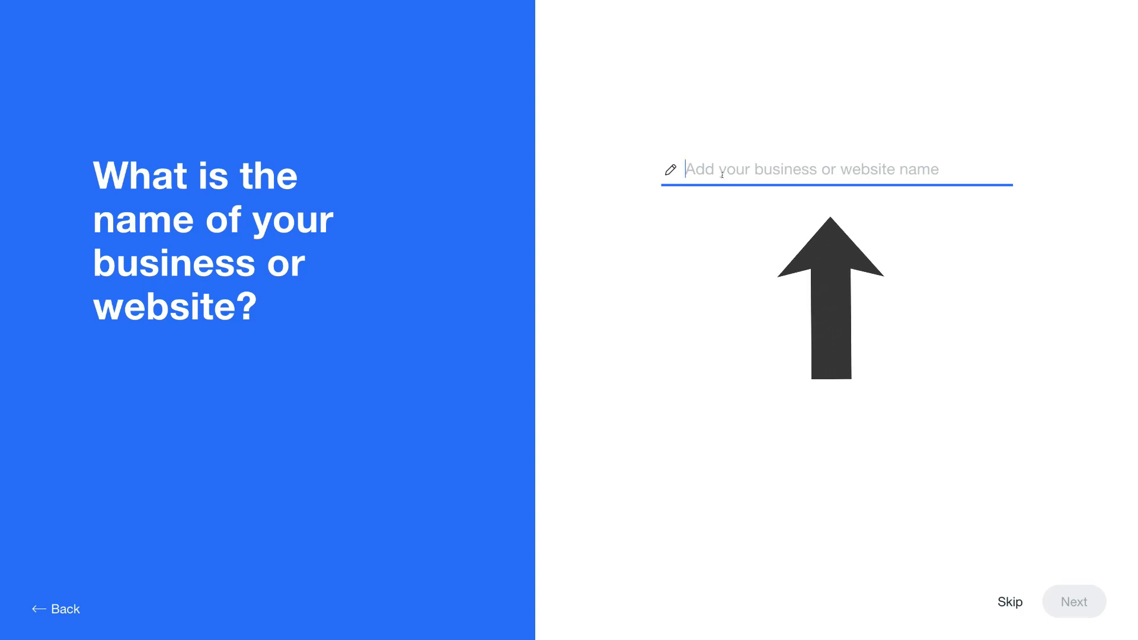
Name the business Stewart Consultancy, and skip the content import after searching Google Places for syndeo
text(Stewart Consultancy)
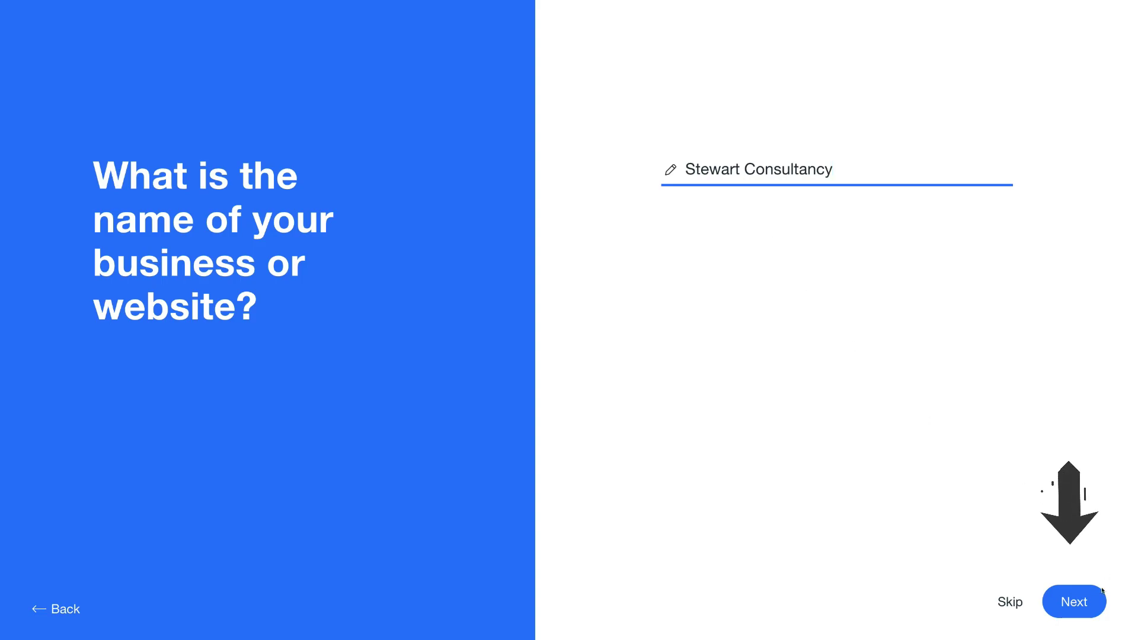
click(1075, 604)
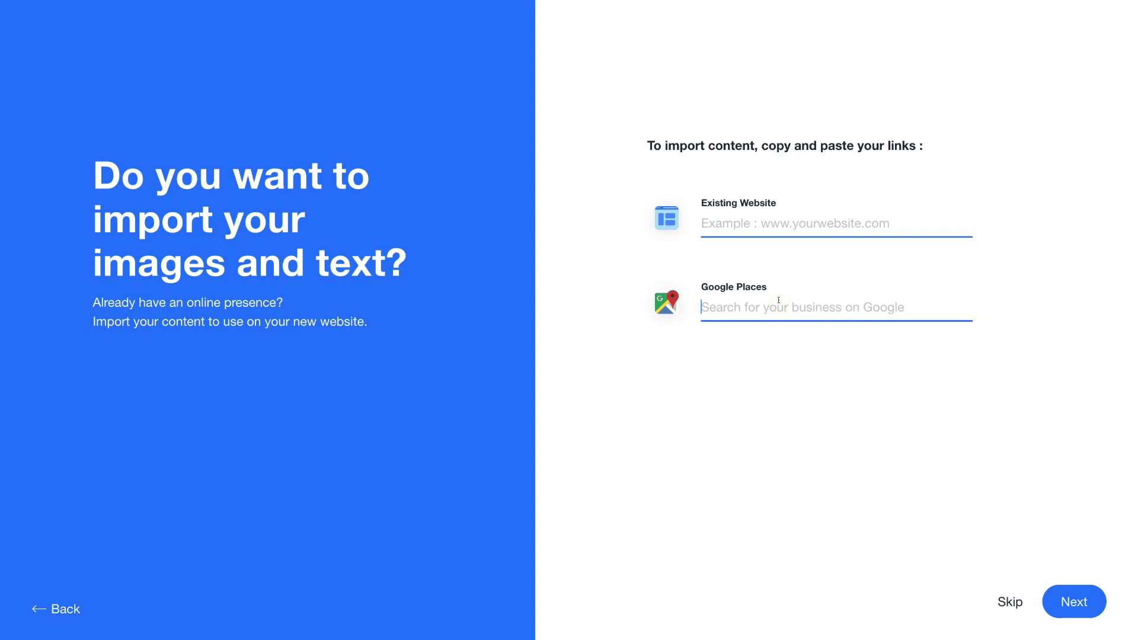
text(syndeo)
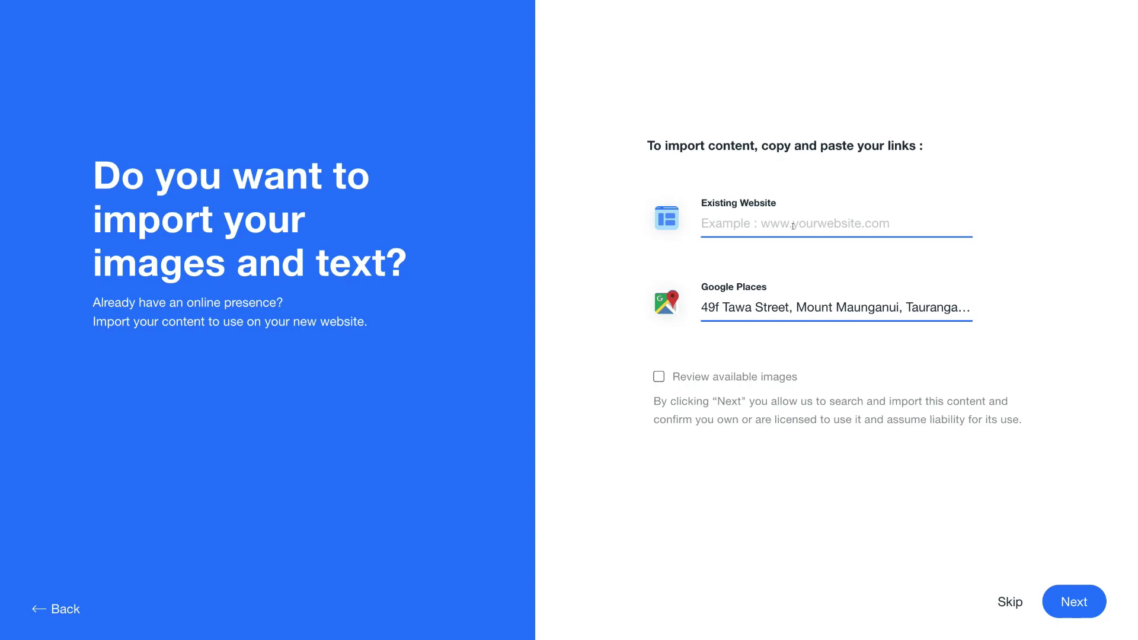
click(1008, 602)
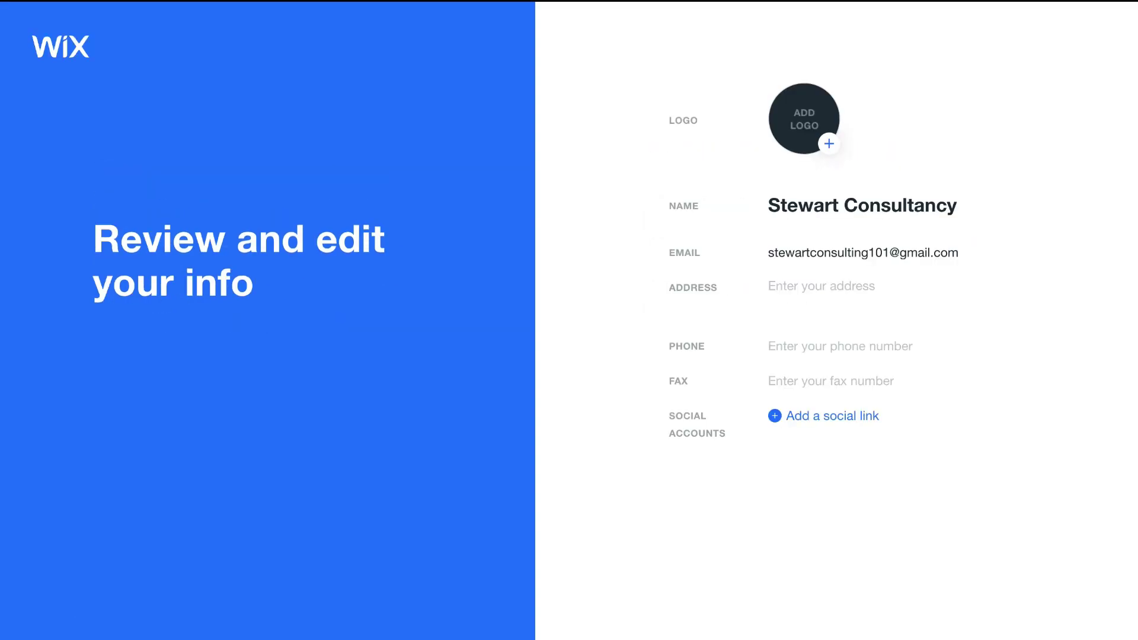
Upload the logo PNG from the Stewart Consulting folder on the desktop as the site's logo
click(829, 142)
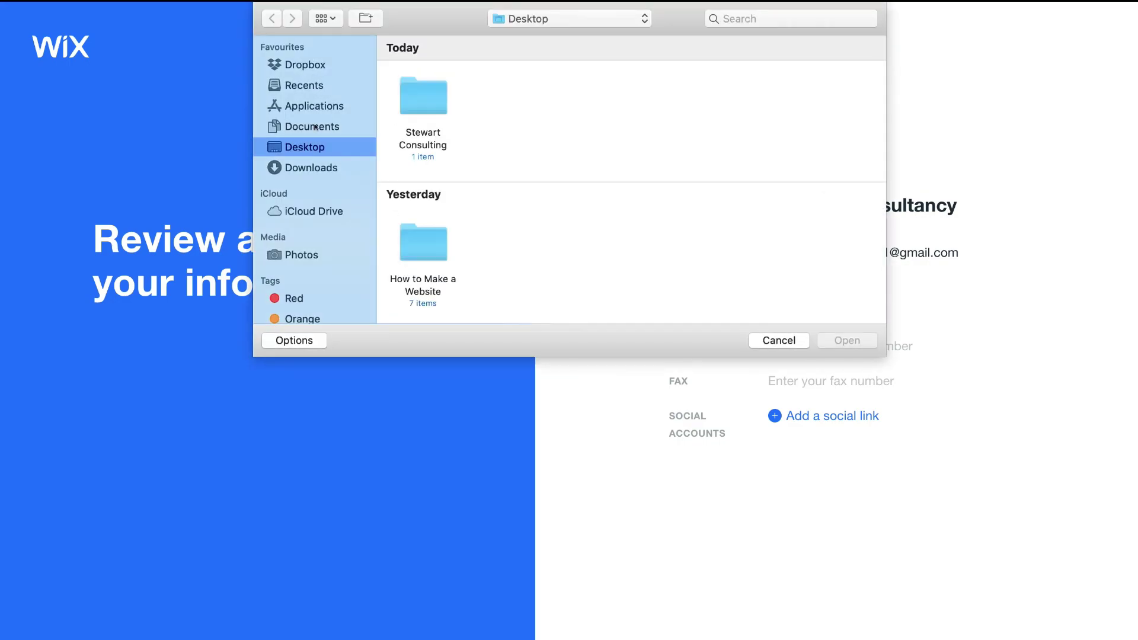
double_click(424, 91)
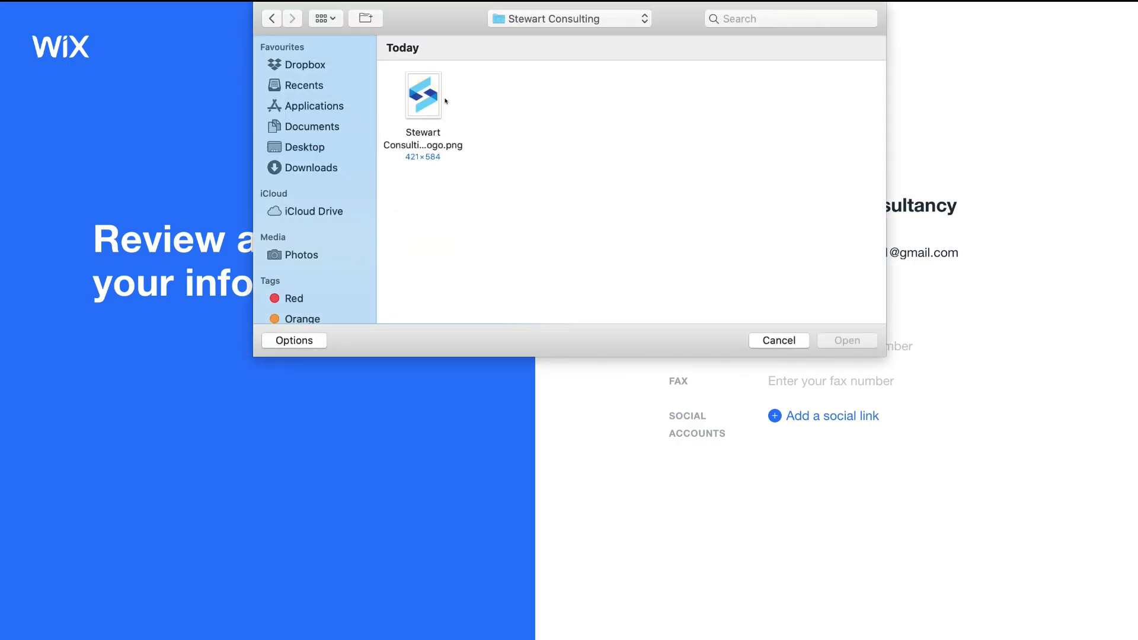
click(424, 96)
click(848, 341)
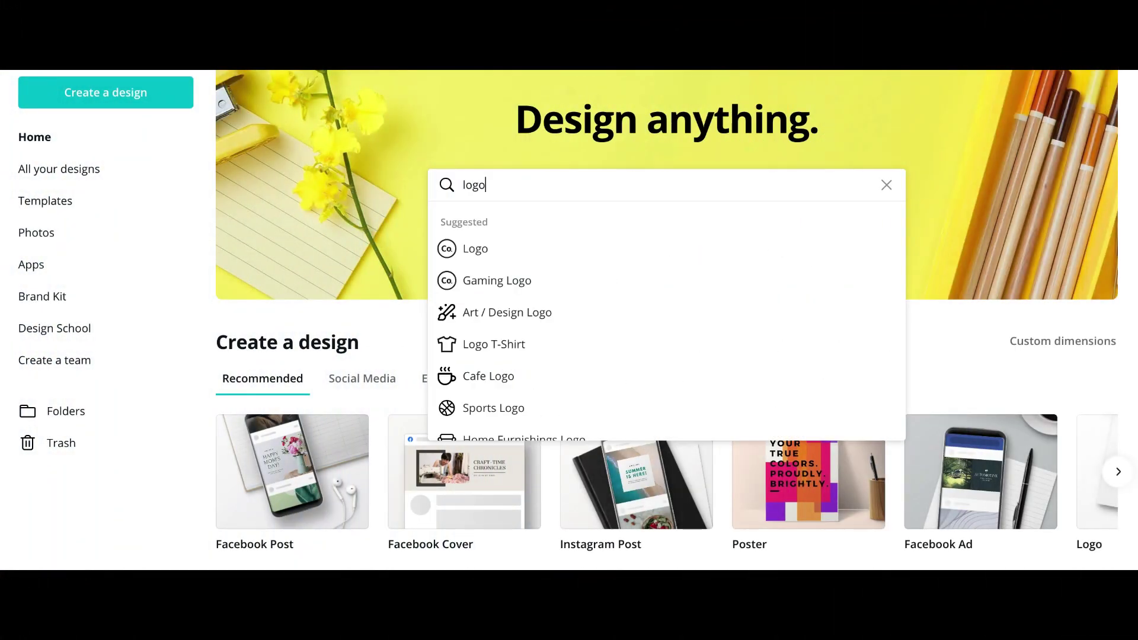
Switch to Canva and browse the Logo templates from the suggested search results
click(519, 247)
scroll(466, 260, down, 5)
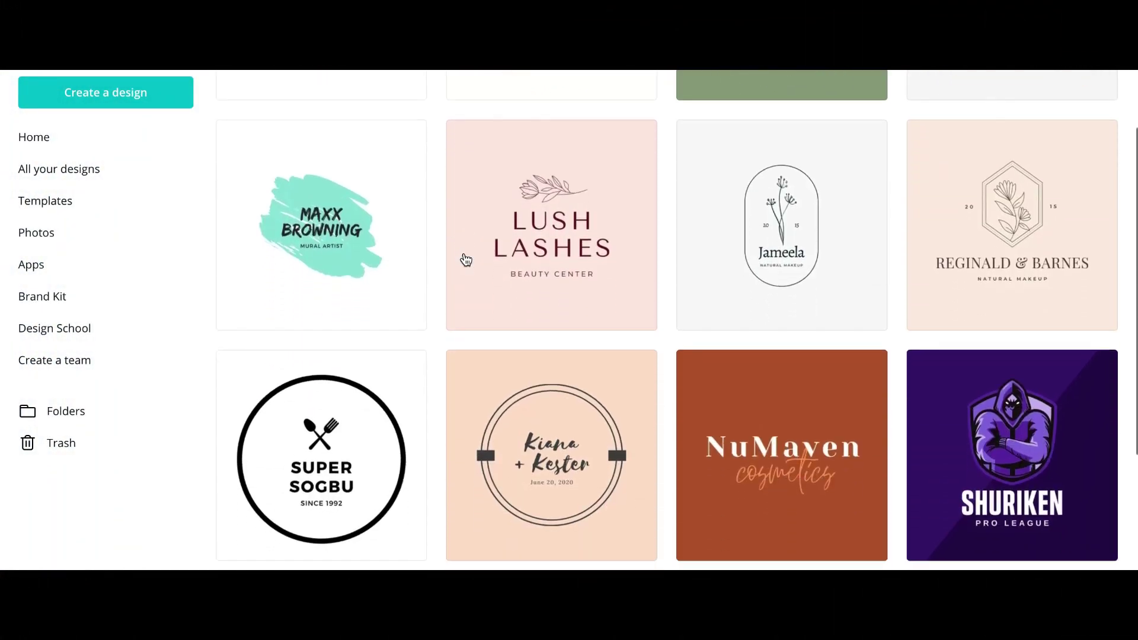
Open the Chez Isabella logo template for editing
scroll(466, 260, down, 7)
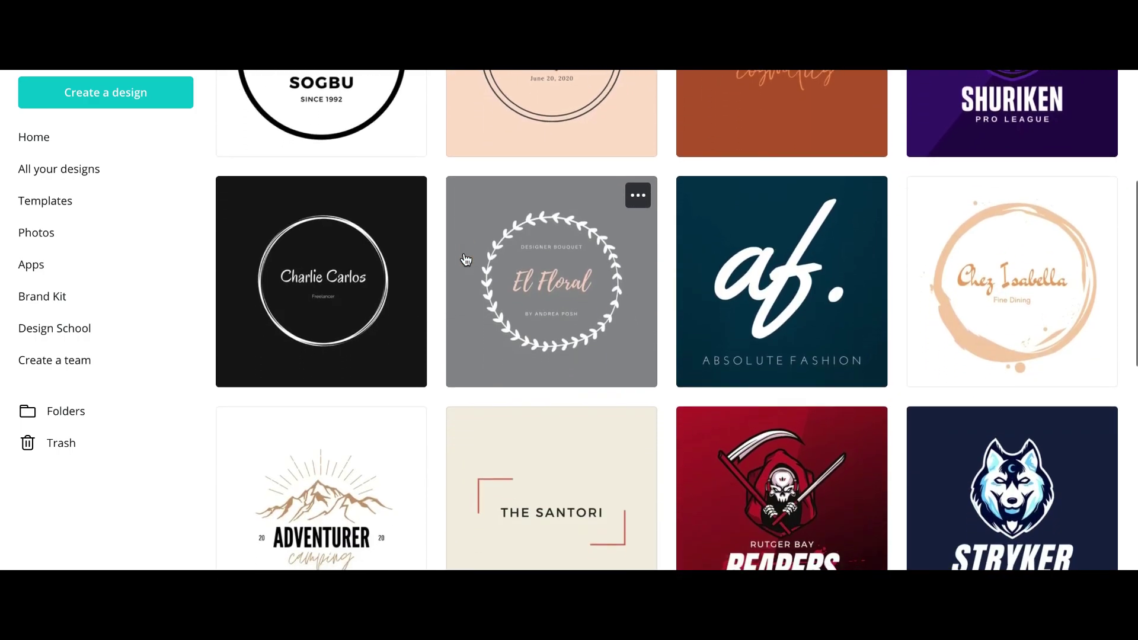
click(1012, 284)
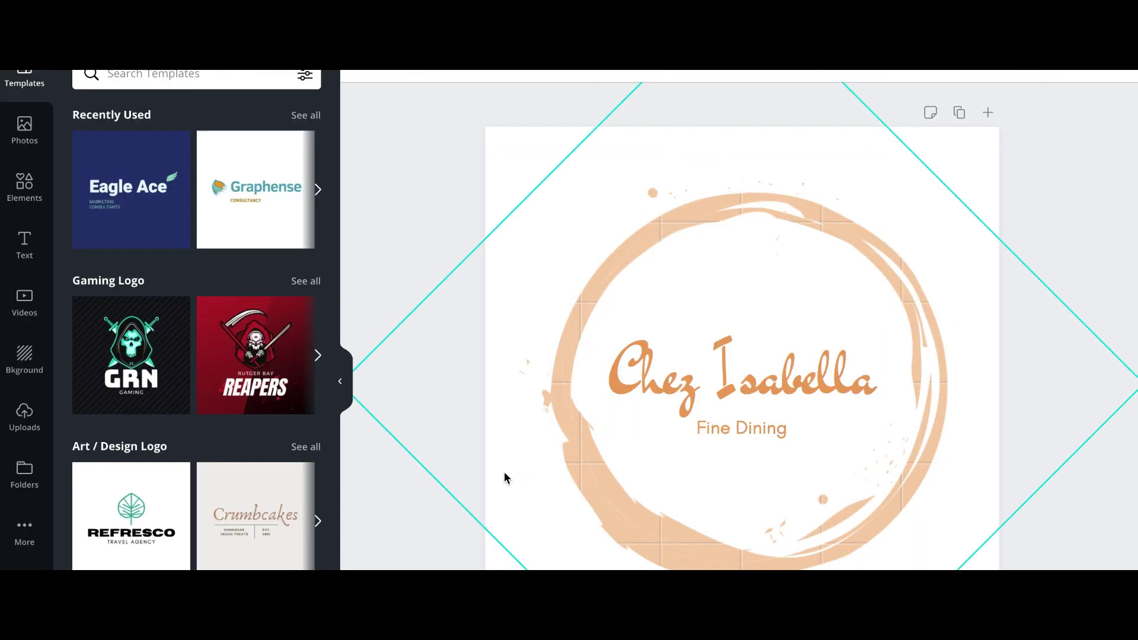
scroll(239, 406, down, 2)
scroll(232, 389, up, 2)
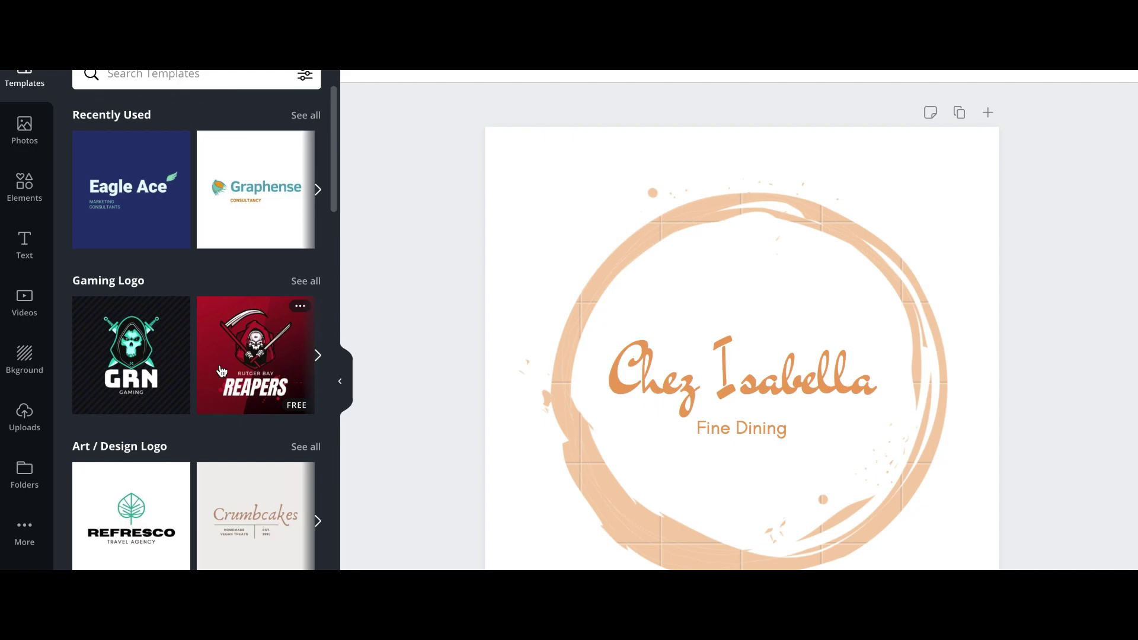
Apply the recently used Eagle Ace logo template and replace its name text with Stewart
click(137, 188)
scroll(195, 297, down, 7)
double_click(652, 370)
text(Stewart)
drag(918, 326, 945, 296)
drag(965, 270, 986, 231)
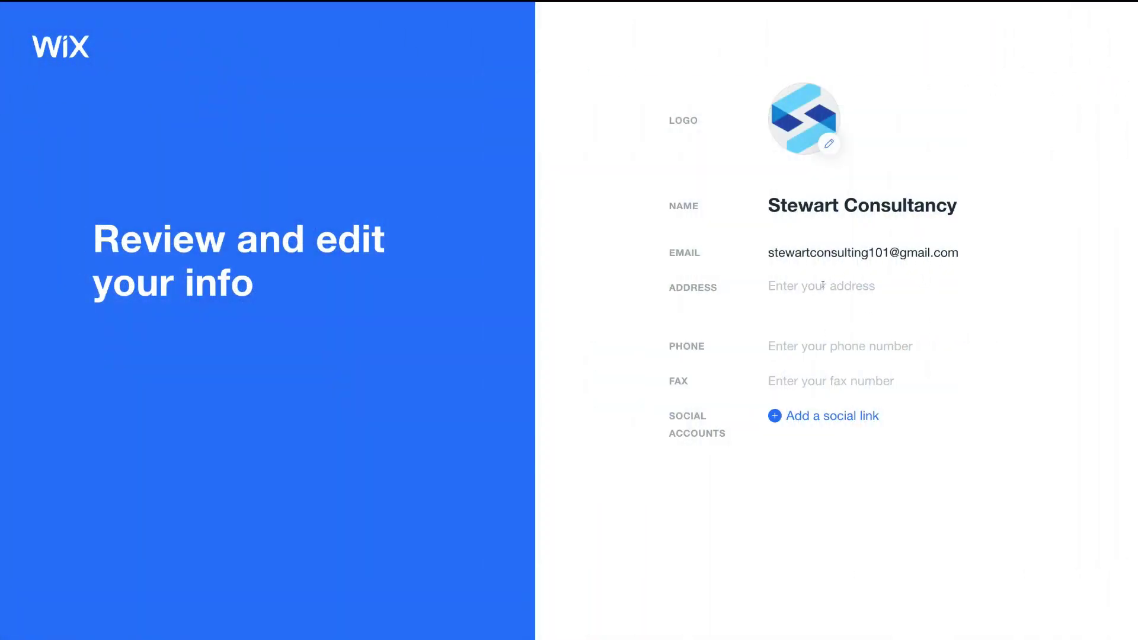
click(822, 418)
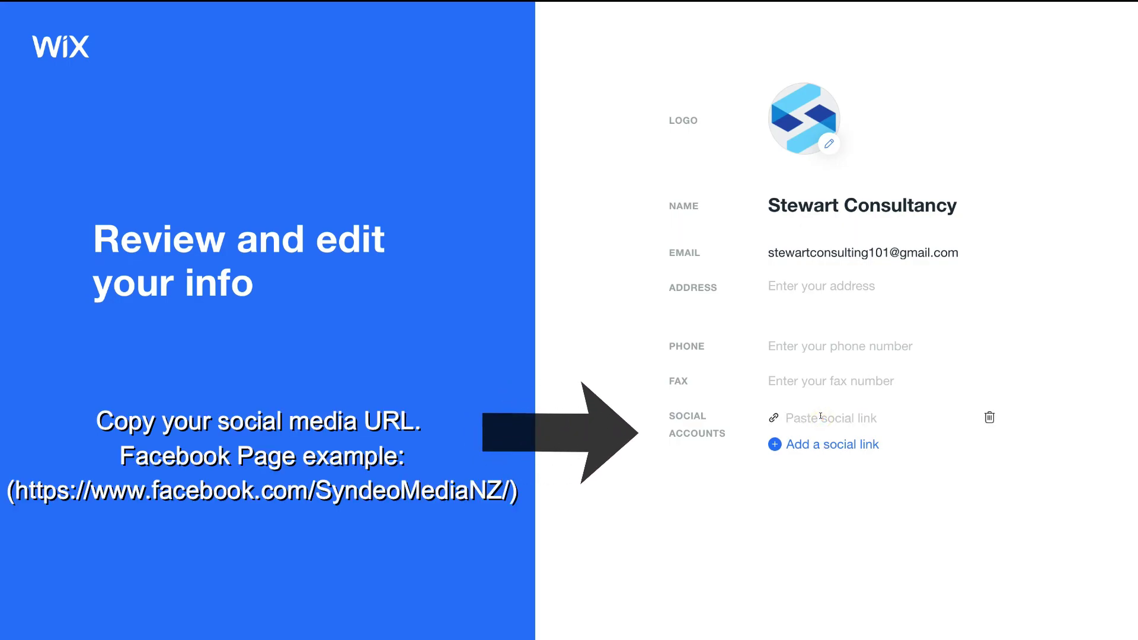
text(https://www.facebook.com/SyndeoMediaNZ/)
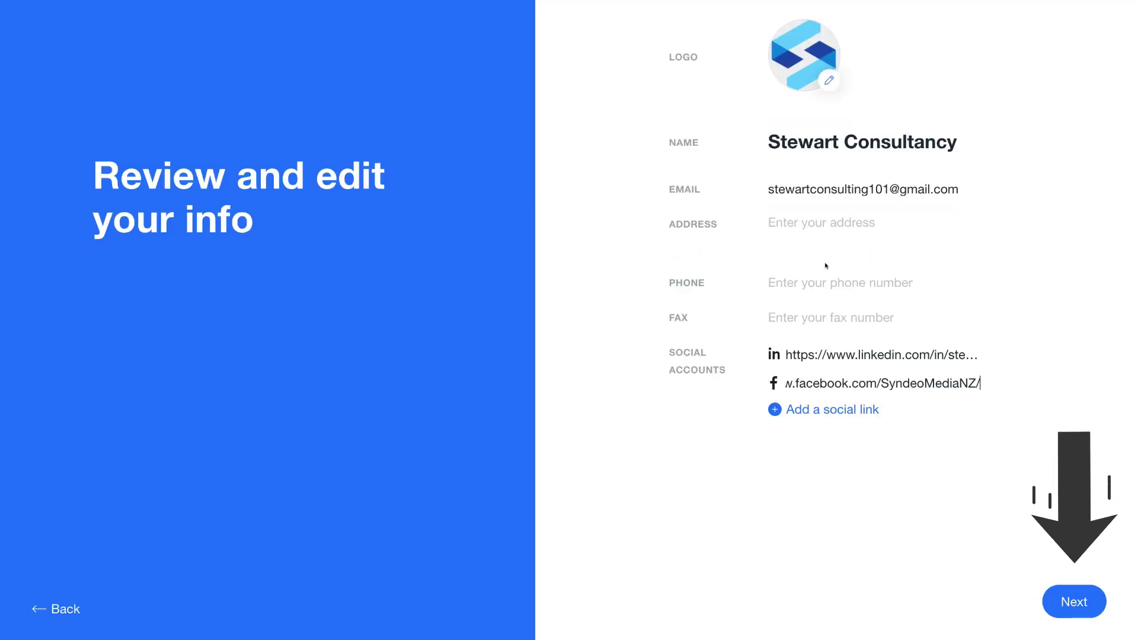
click(1067, 600)
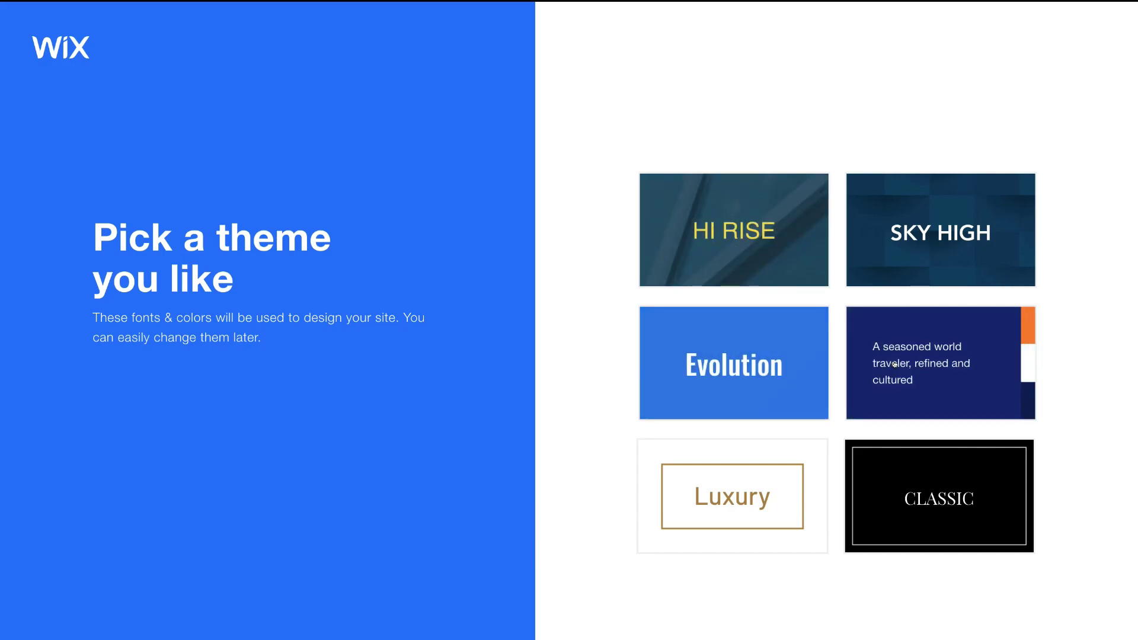
Choose the Sky High theme and use a color palette created from the logo for the site
click(970, 188)
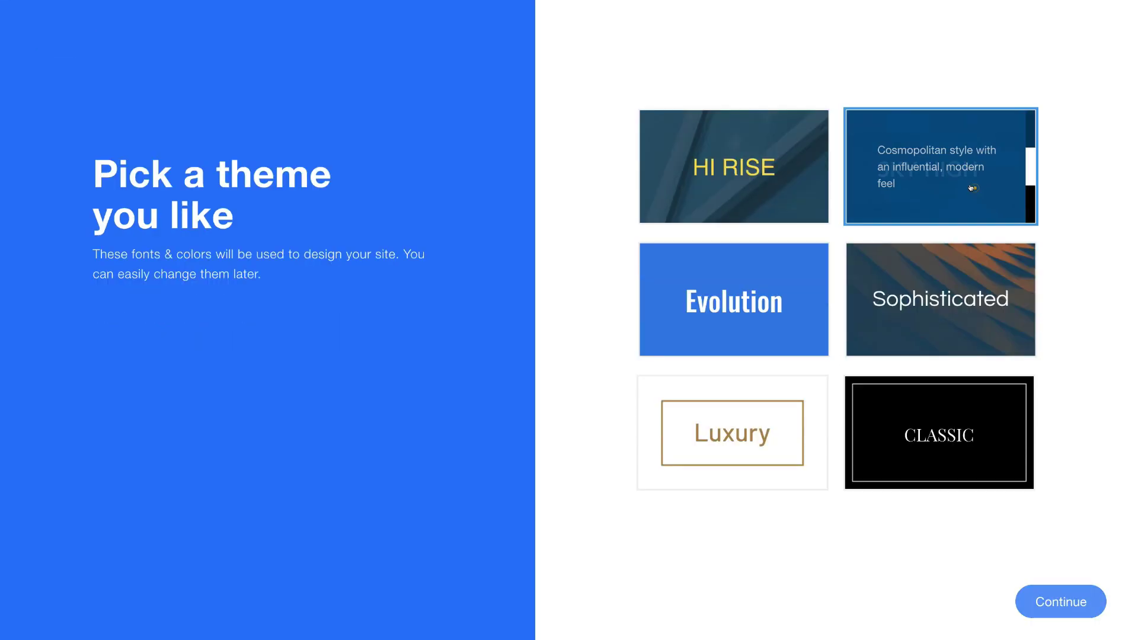
click(1061, 601)
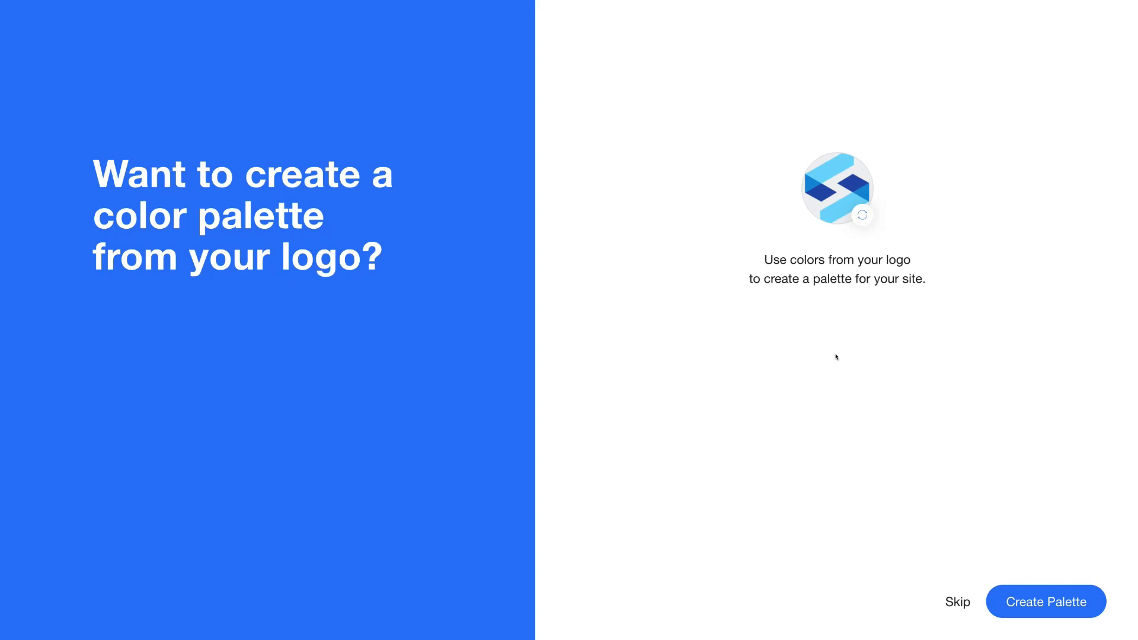
click(1028, 596)
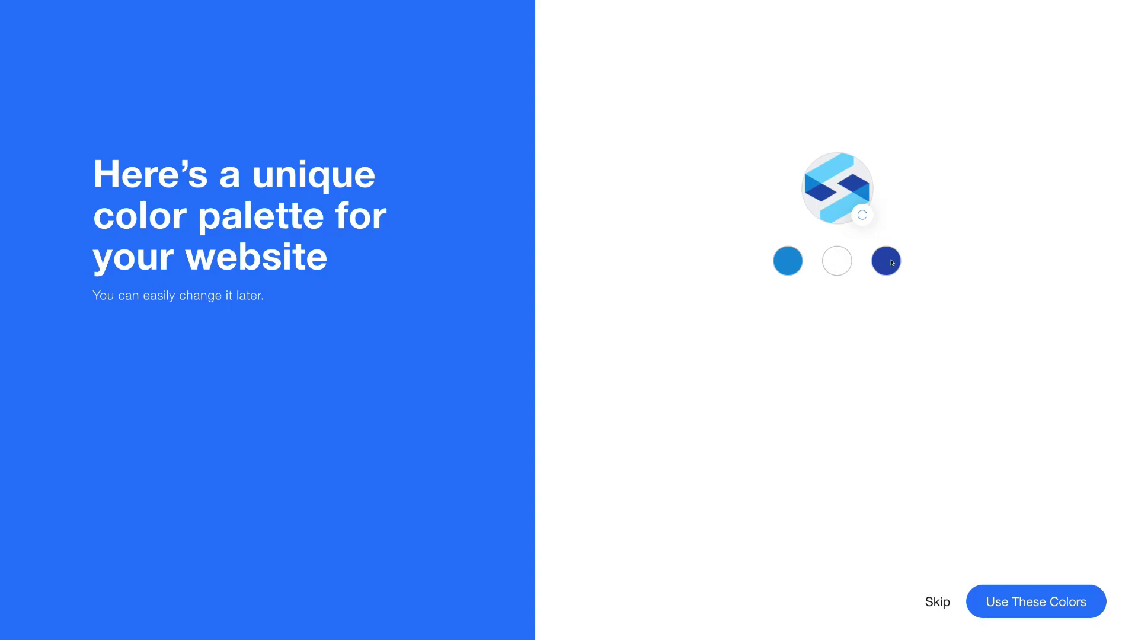
click(1060, 604)
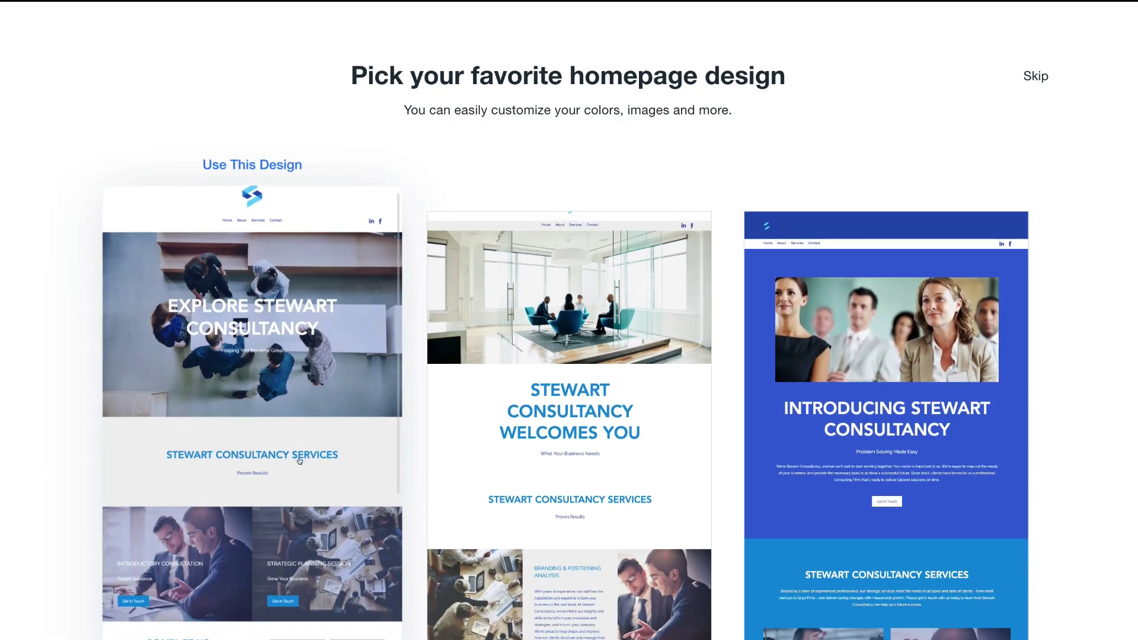
Compare the three homepage designs and use the one headed Stewart Consultancy Welcomes You
mouse_move(535, 437)
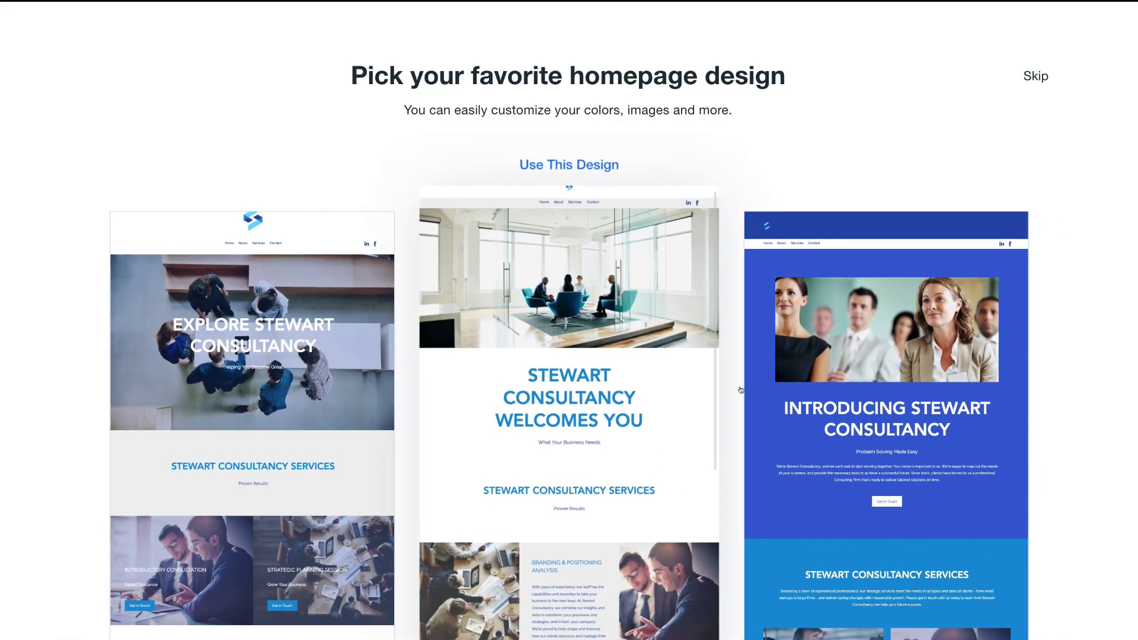
mouse_move(907, 396)
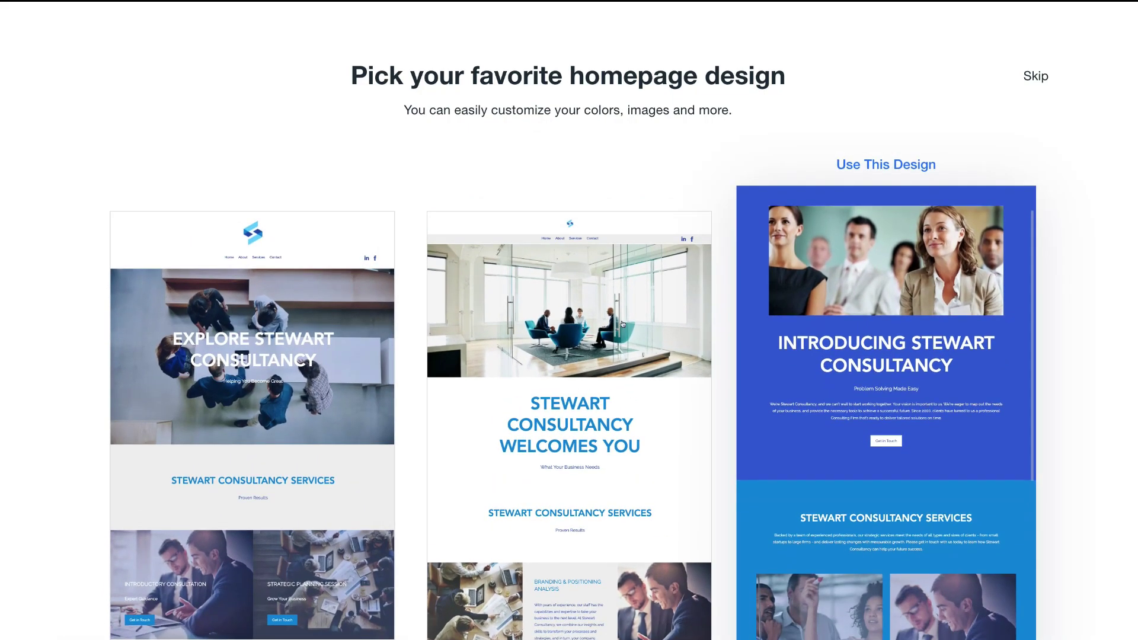
mouse_move(578, 346)
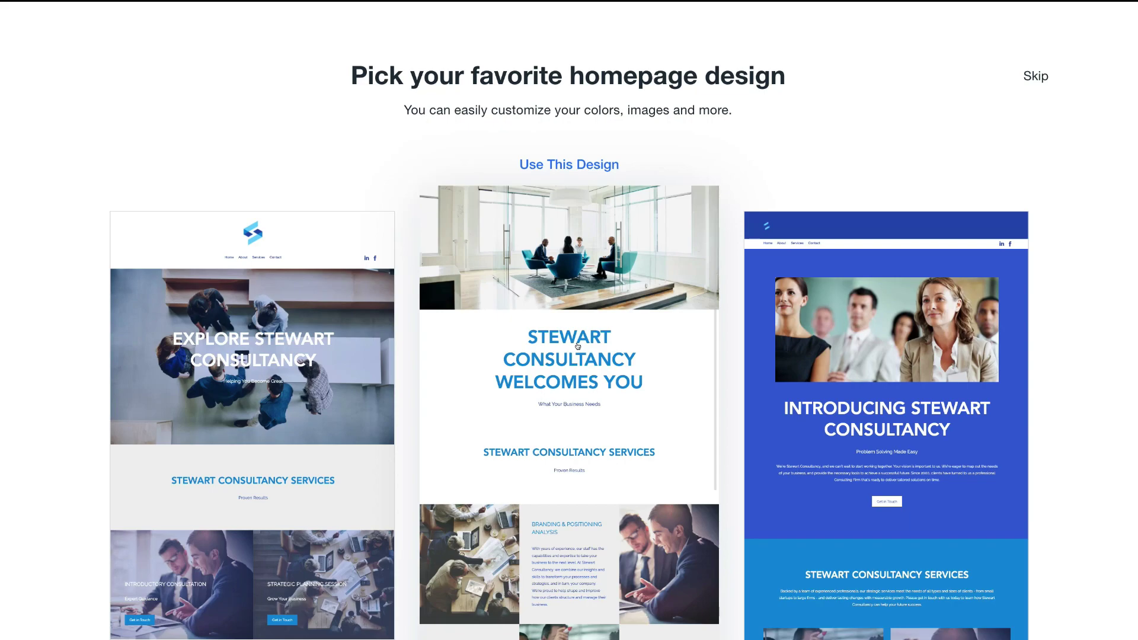
mouse_move(243, 502)
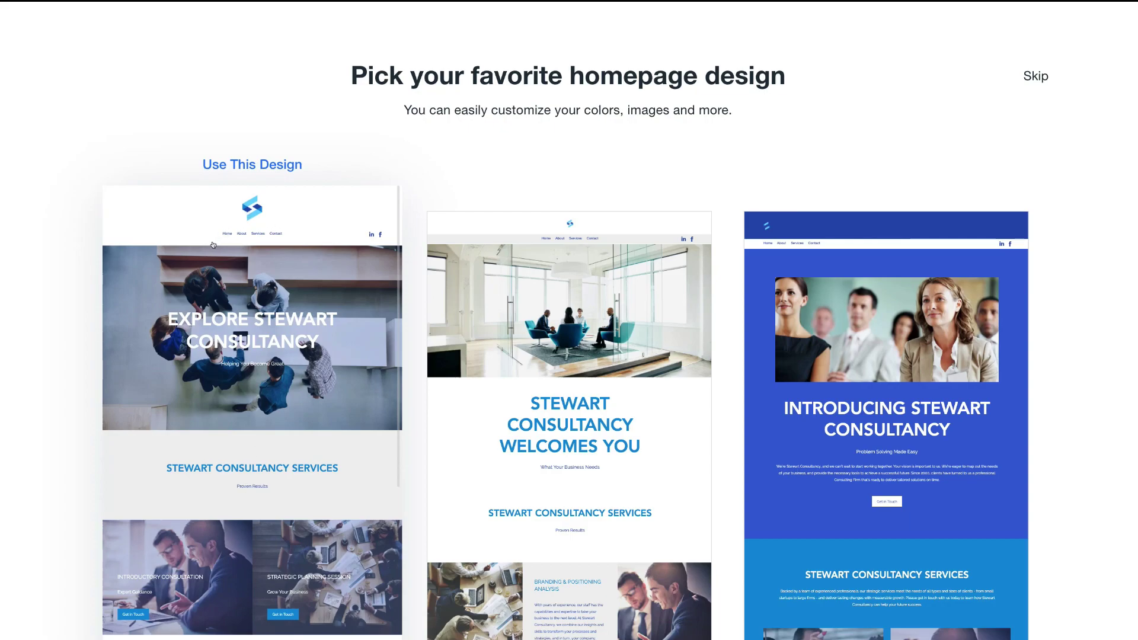
mouse_move(552, 321)
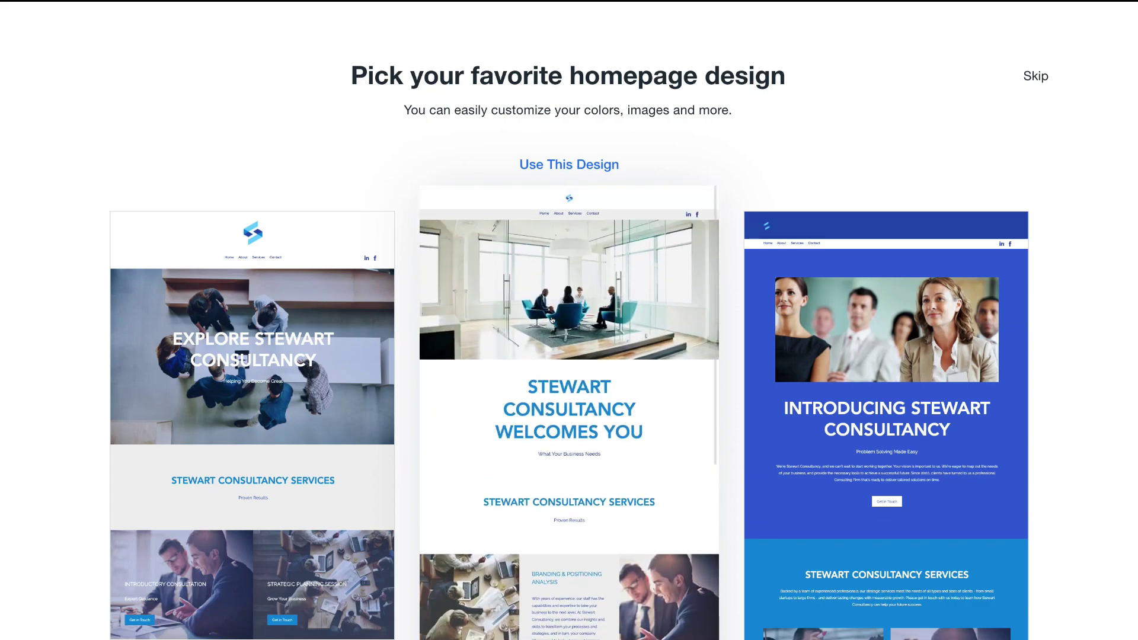
mouse_move(876, 408)
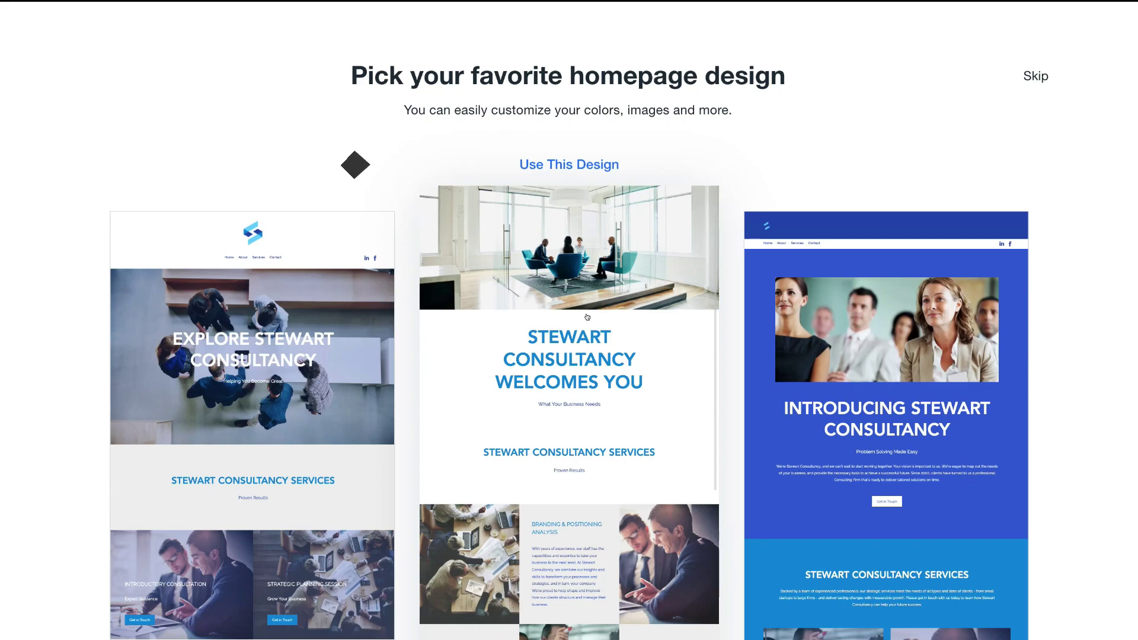
click(571, 166)
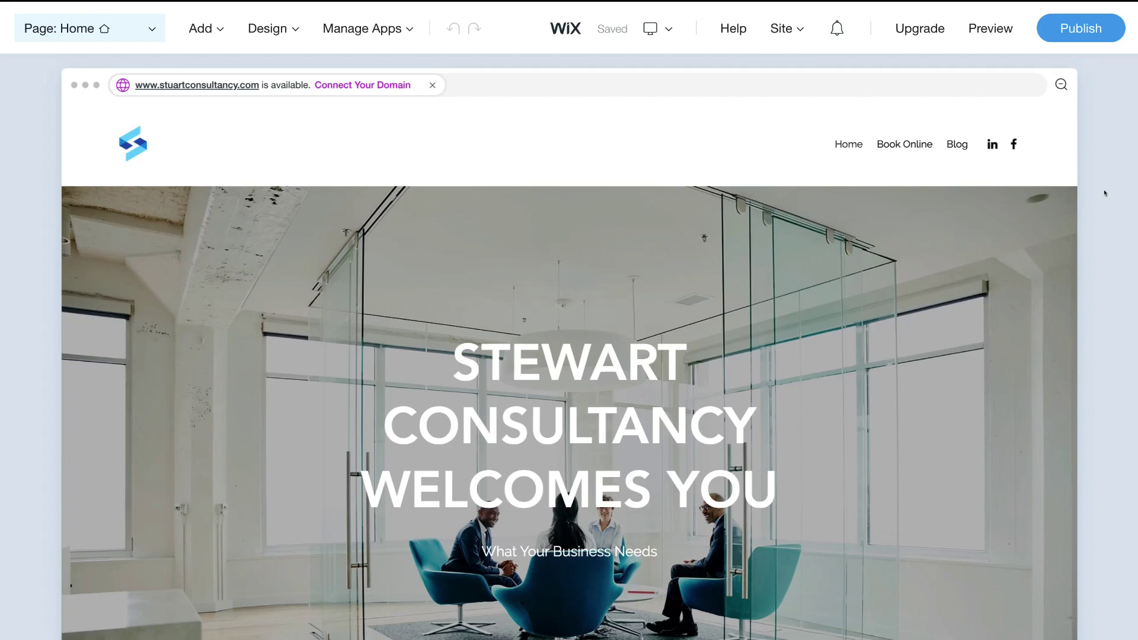
Review the generated home page's sections, including services, contact form, map, blog posts and subscribe form
scroll(1104, 194, down, 3)
scroll(1105, 193, down, 10)
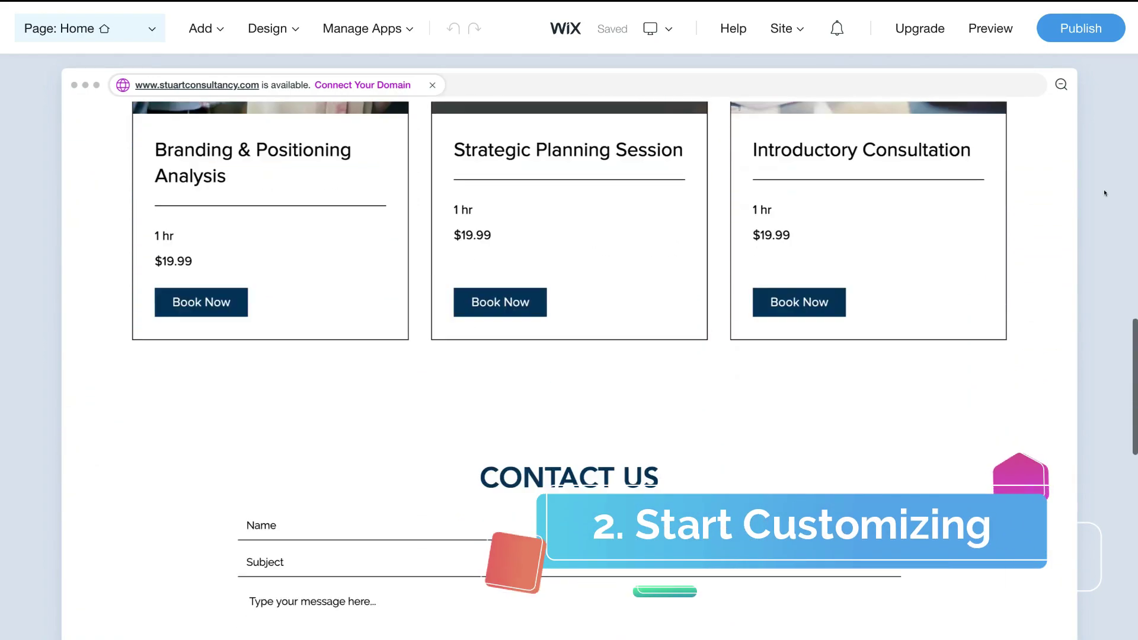
scroll(1104, 194, down, 10)
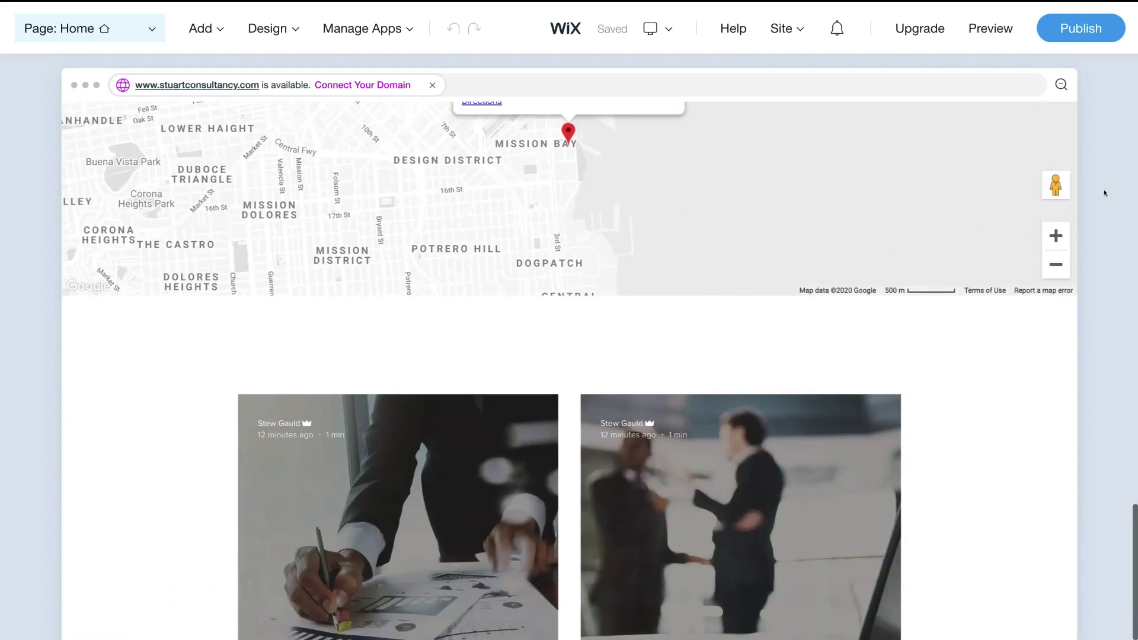
scroll(1104, 193, down, 5)
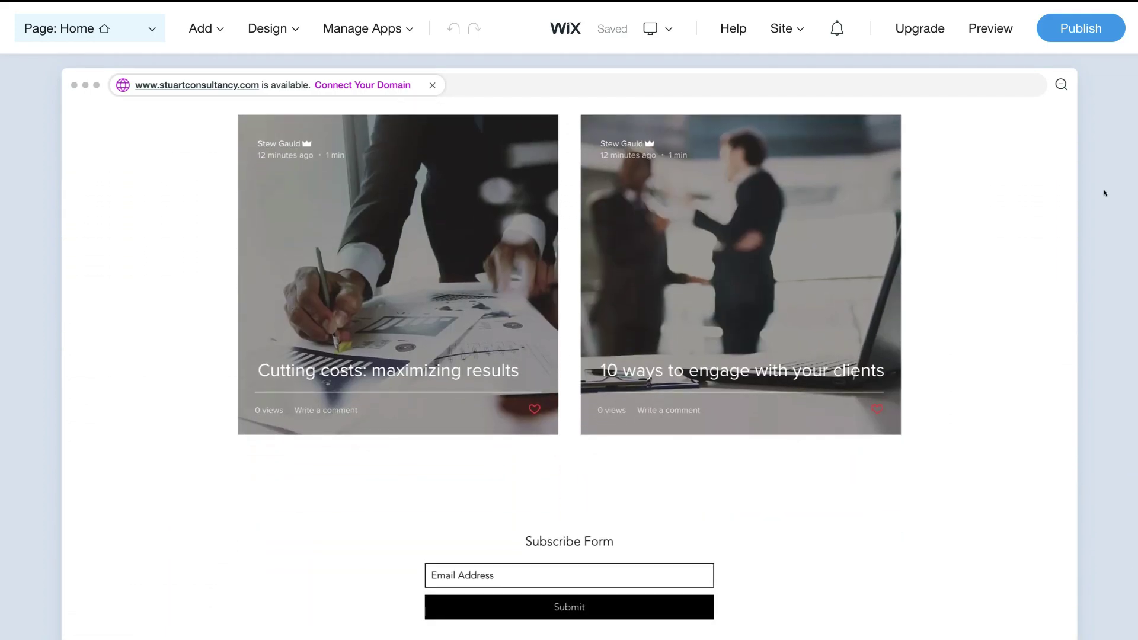
scroll(1105, 194, up, 3)
click(910, 208)
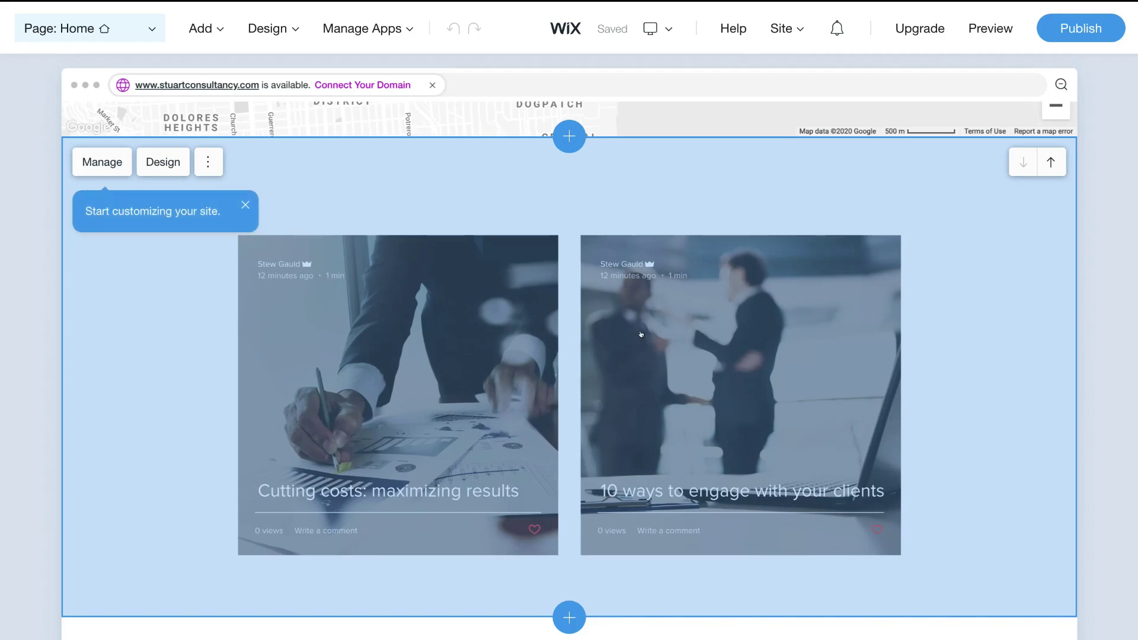
scroll(641, 334, up, 8)
scroll(617, 261, up, 5)
scroll(605, 326, down, 2)
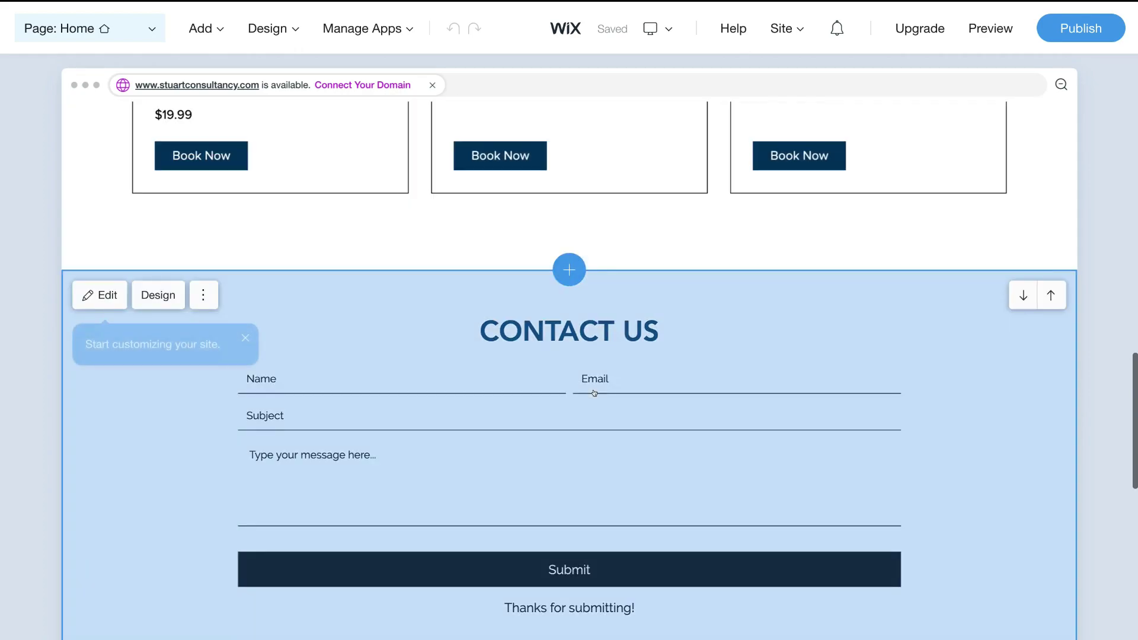
scroll(594, 392, down, 1)
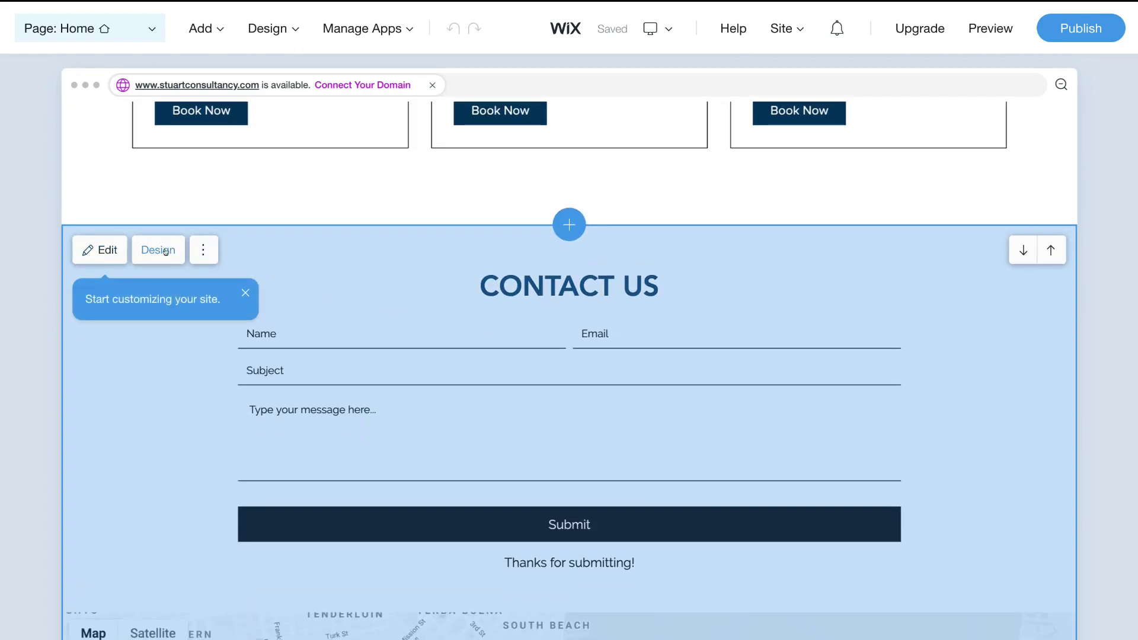
scroll(464, 330, up, 10)
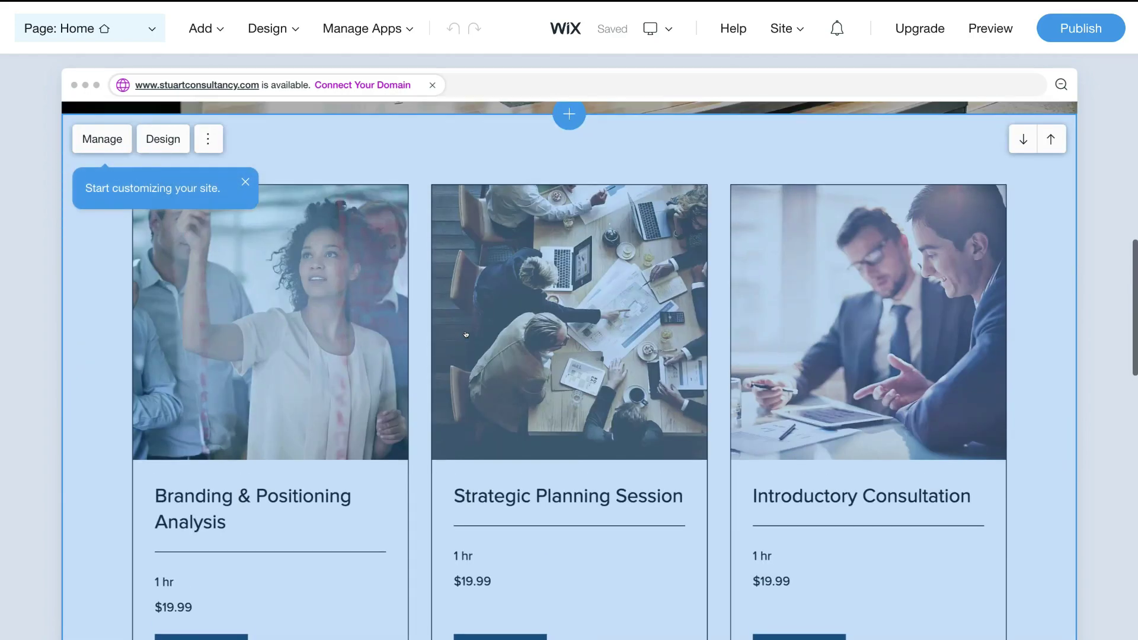
Change the services section's design to the three-column layout with black cards, and review the remaining layouts before closing the design options
click(165, 139)
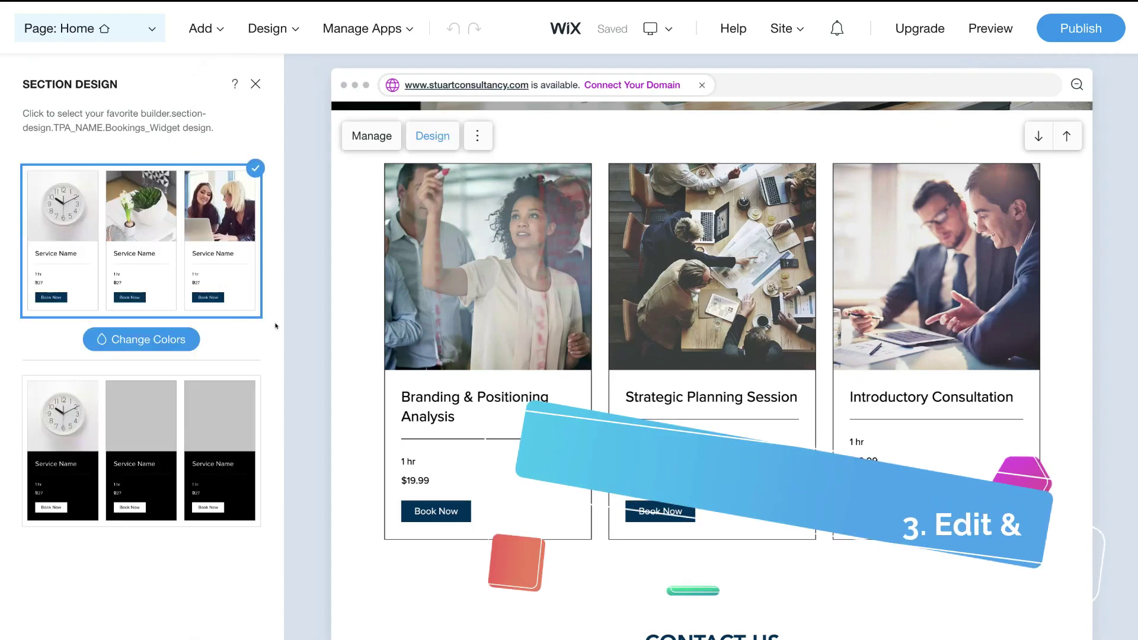
scroll(213, 381, down, 2)
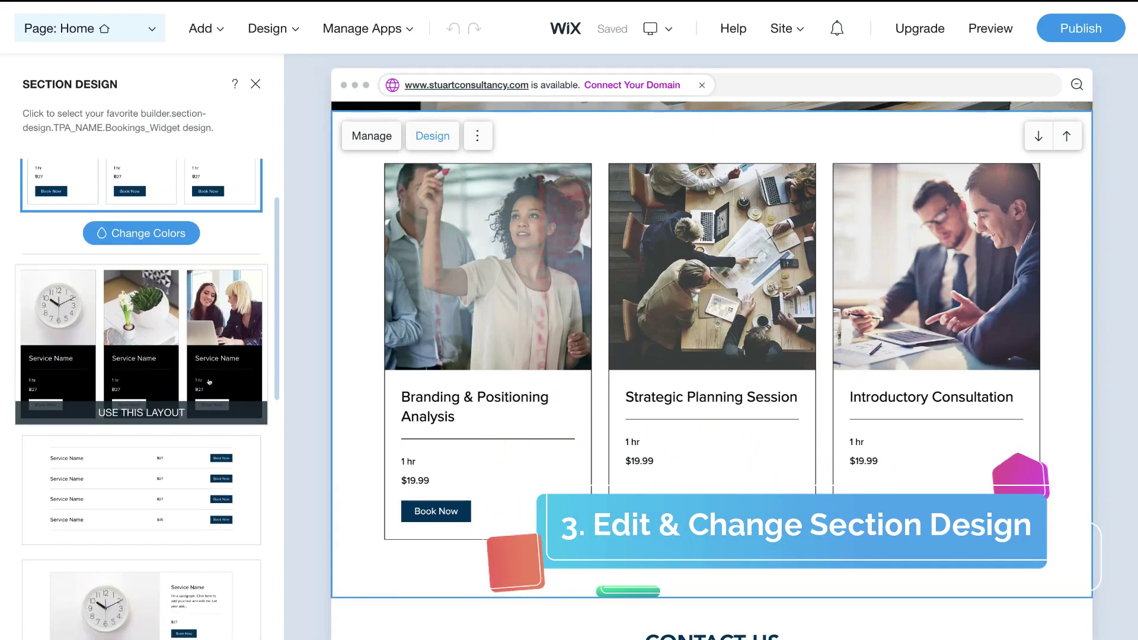
click(213, 382)
scroll(197, 478, down, 10)
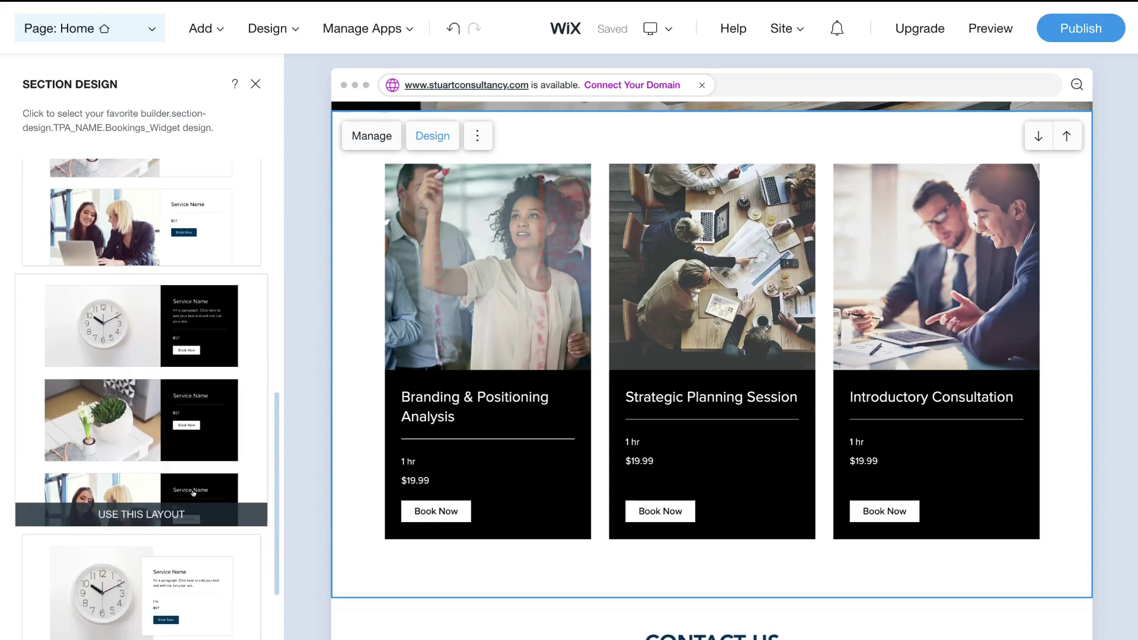
scroll(192, 492, down, 4)
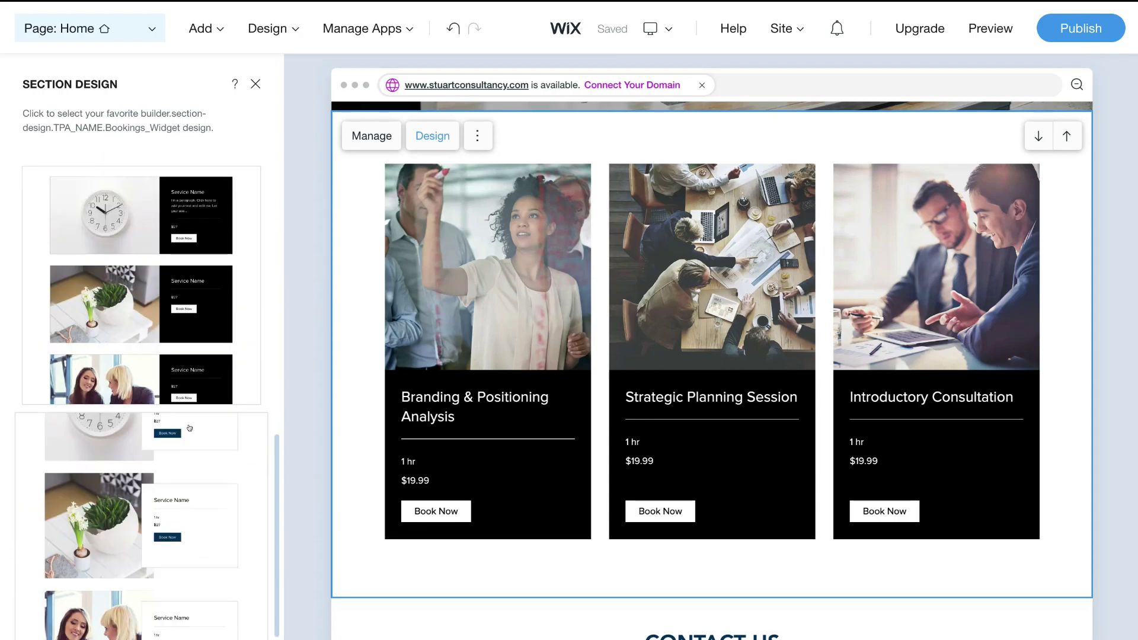
scroll(189, 428, up, 10)
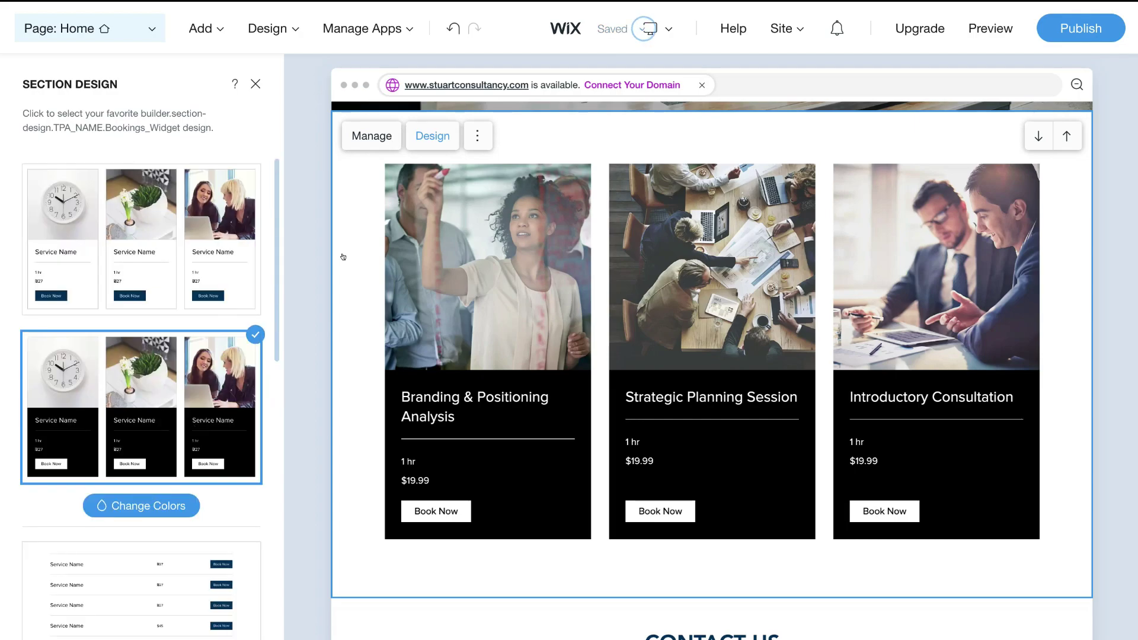
click(255, 84)
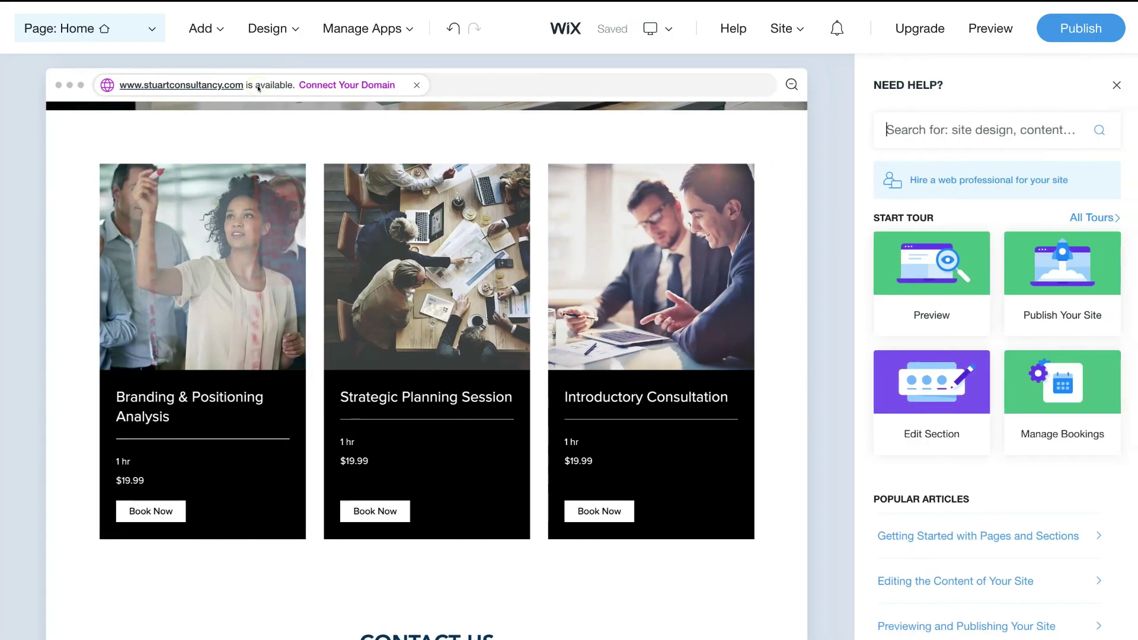
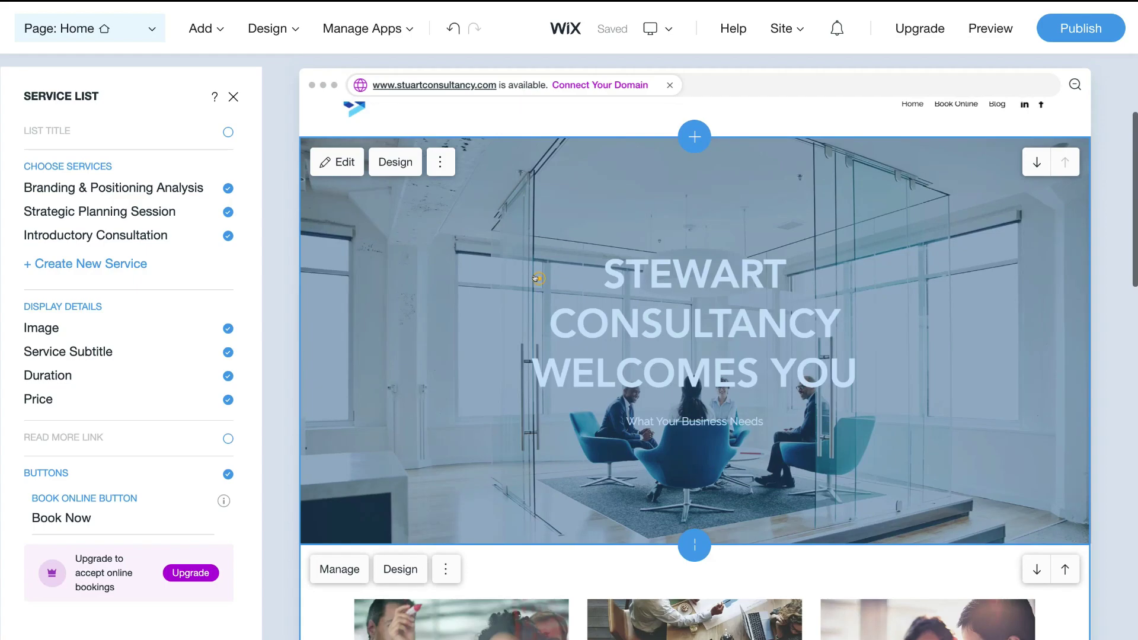
click(536, 278)
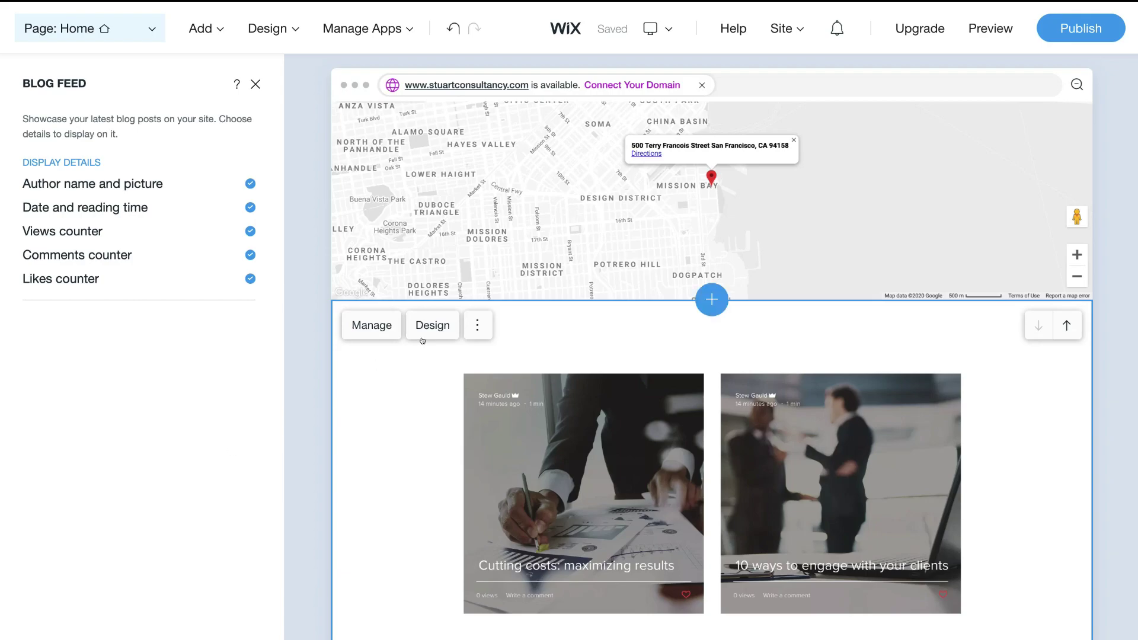
scroll(423, 341, up, 10)
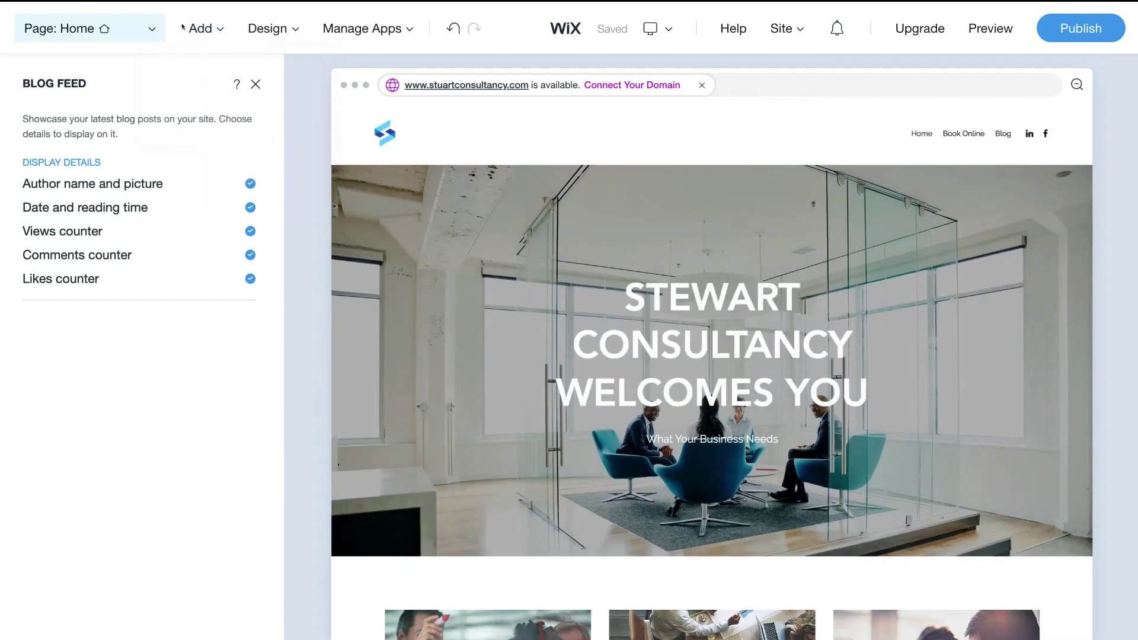
mouse_move(398, 30)
mouse_move(371, 45)
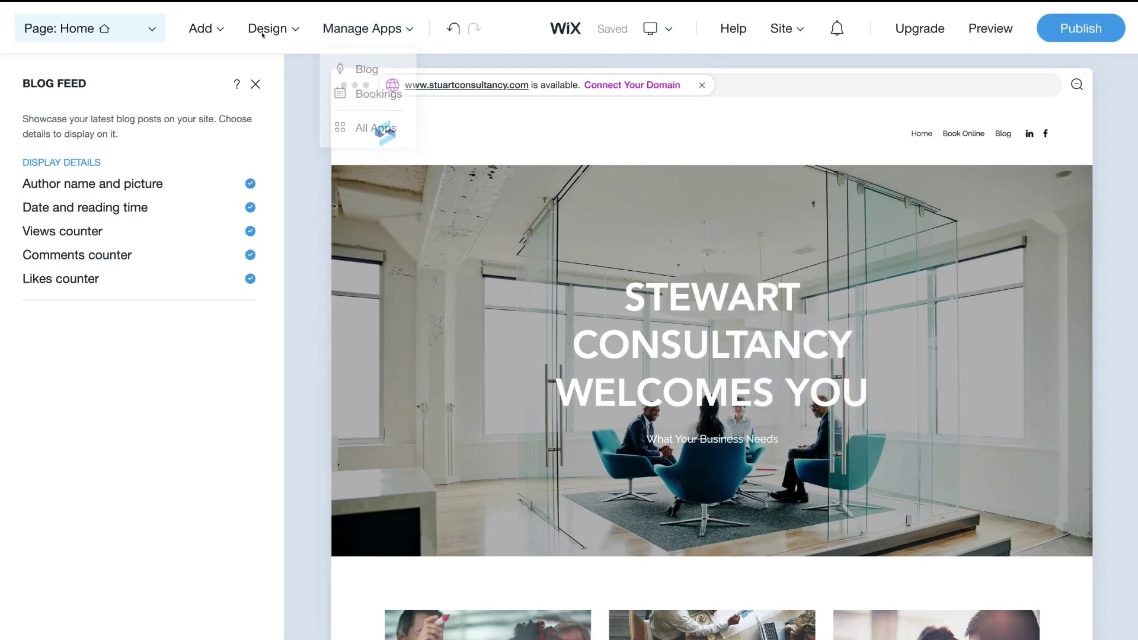
Open the list of site pages and review the Book Online page's services and the Blog page
click(59, 29)
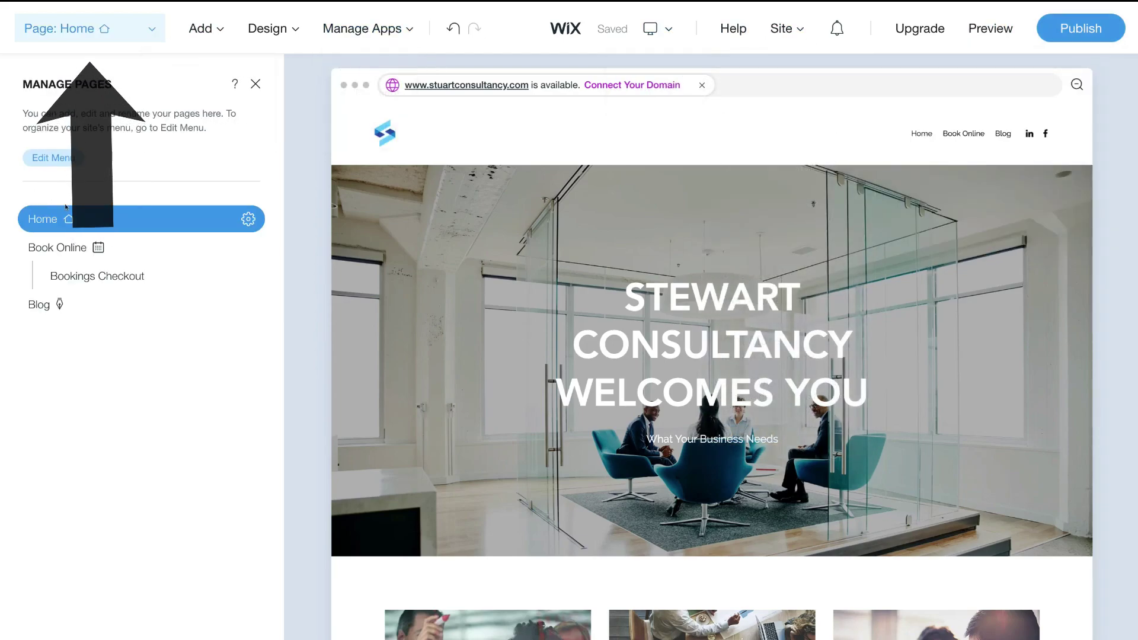
click(55, 249)
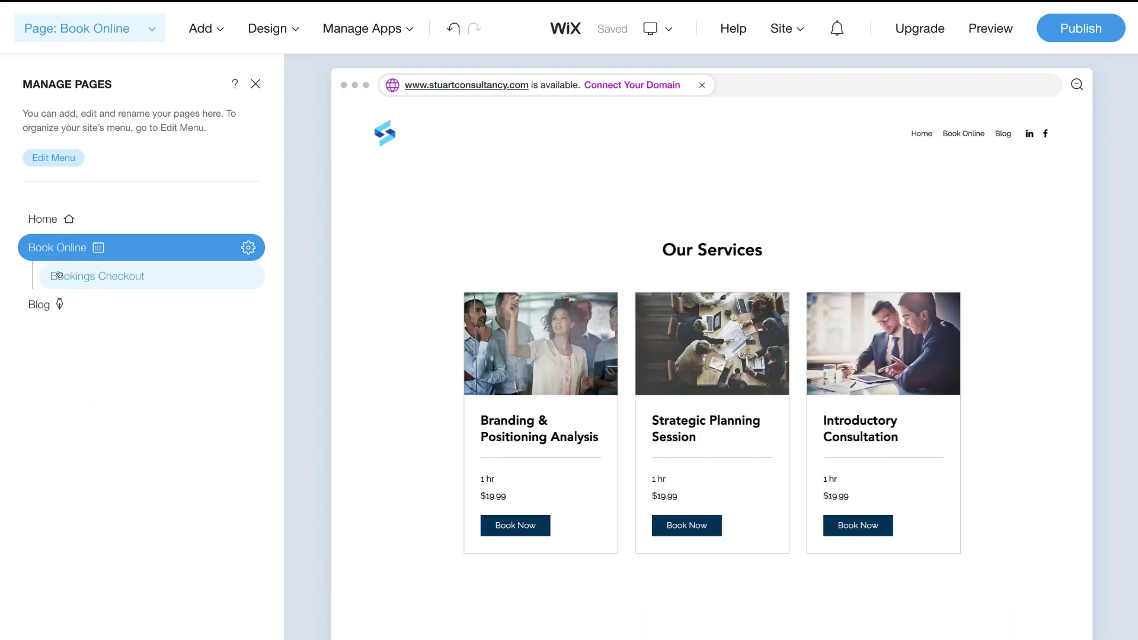
click(444, 315)
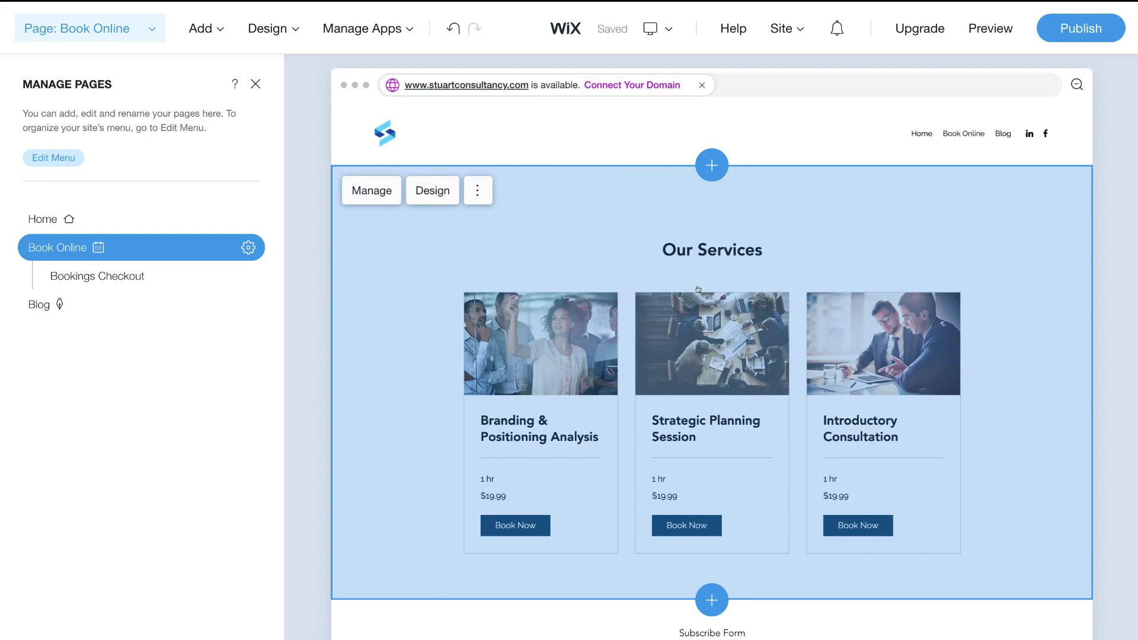
scroll(612, 485, down, 1)
scroll(555, 299, up, 1)
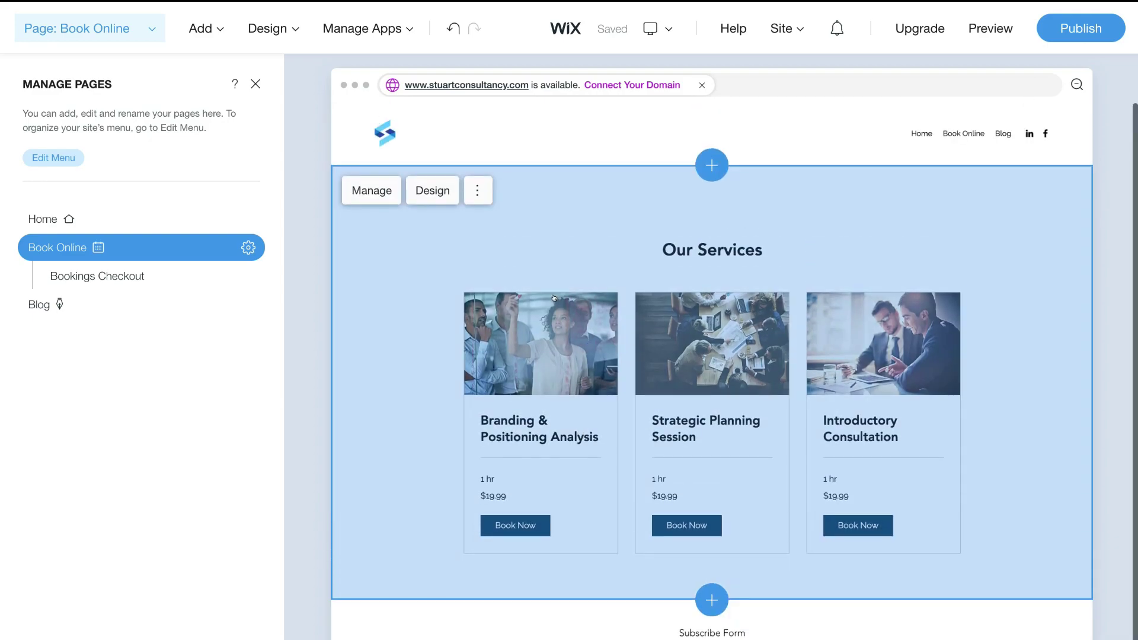
mouse_move(610, 341)
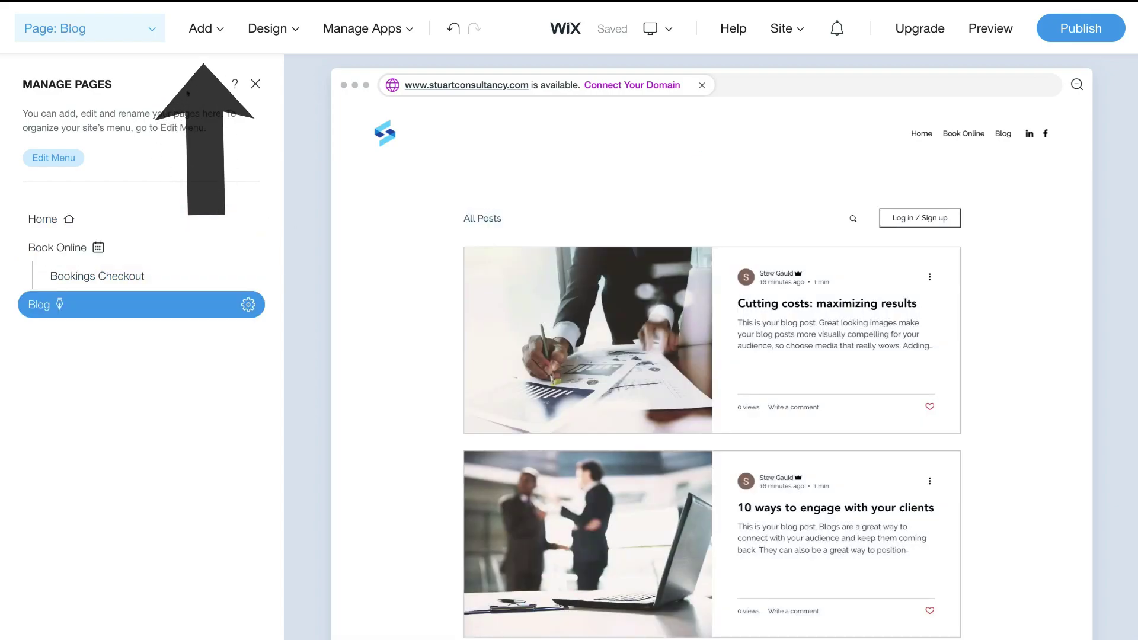
Browse the Team section layouts and add the one with three large rectangular photo cards to the Home page
mouse_move(212, 32)
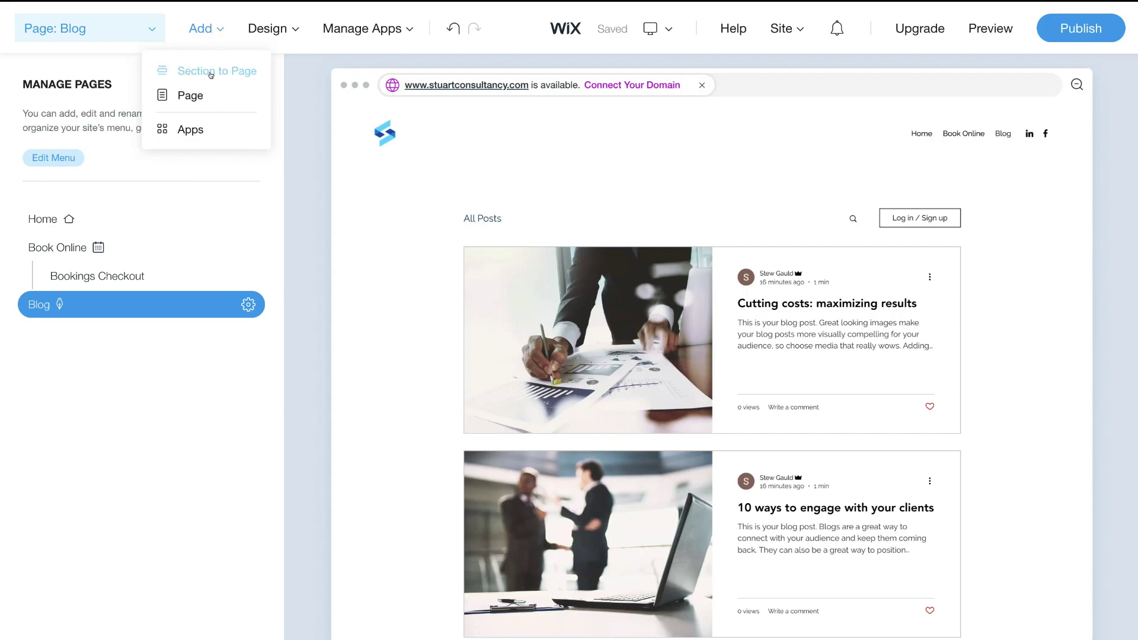
click(210, 72)
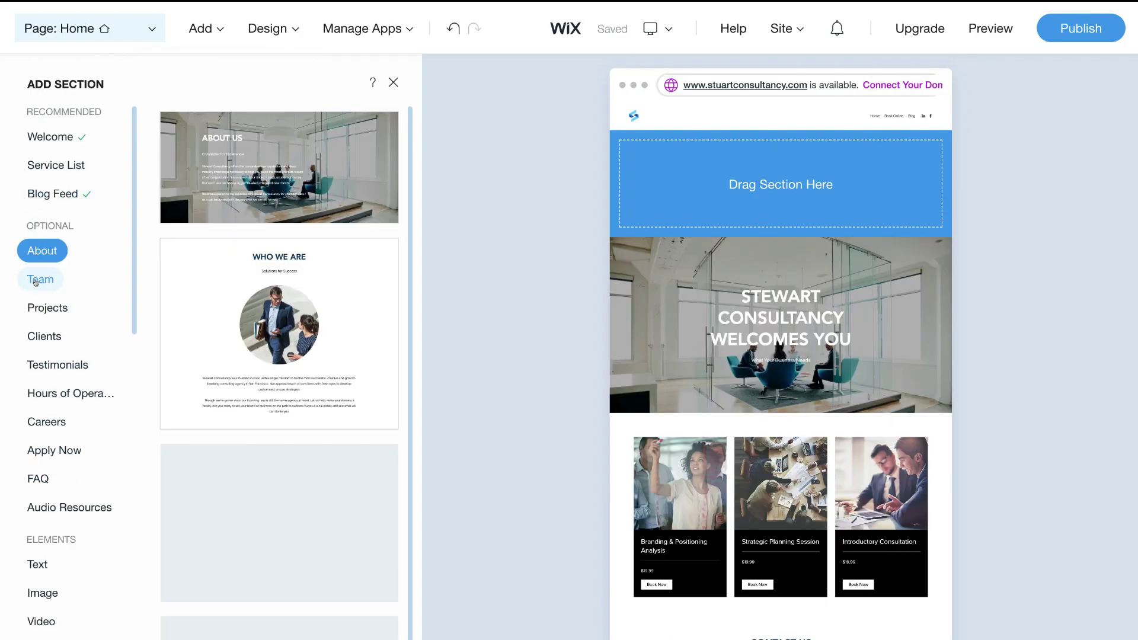
click(35, 281)
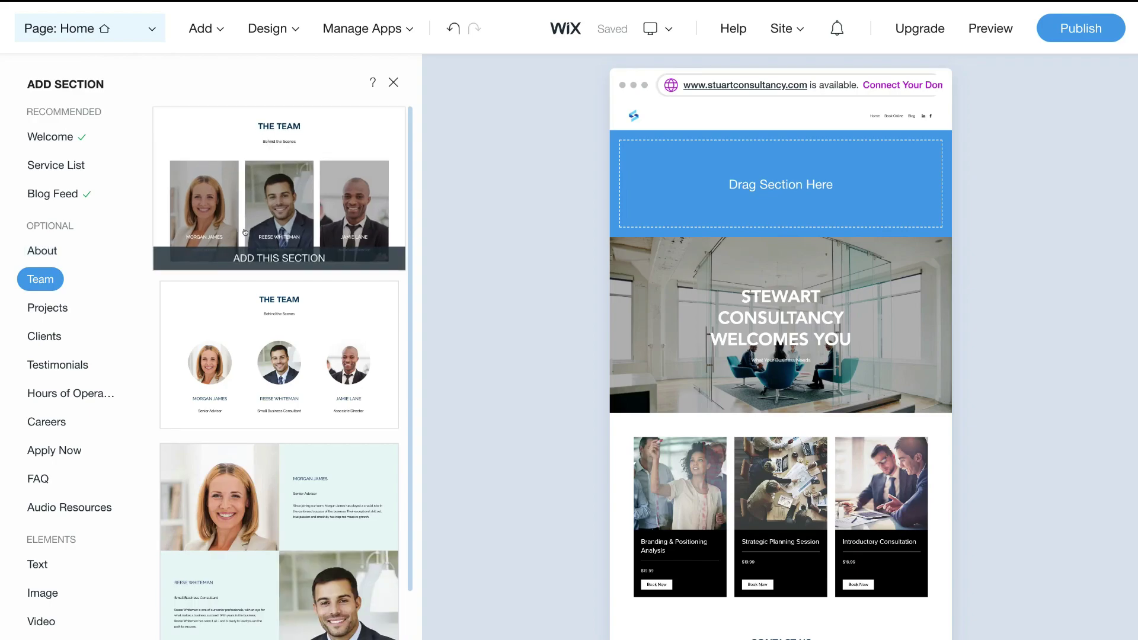
scroll(244, 335, down, 2)
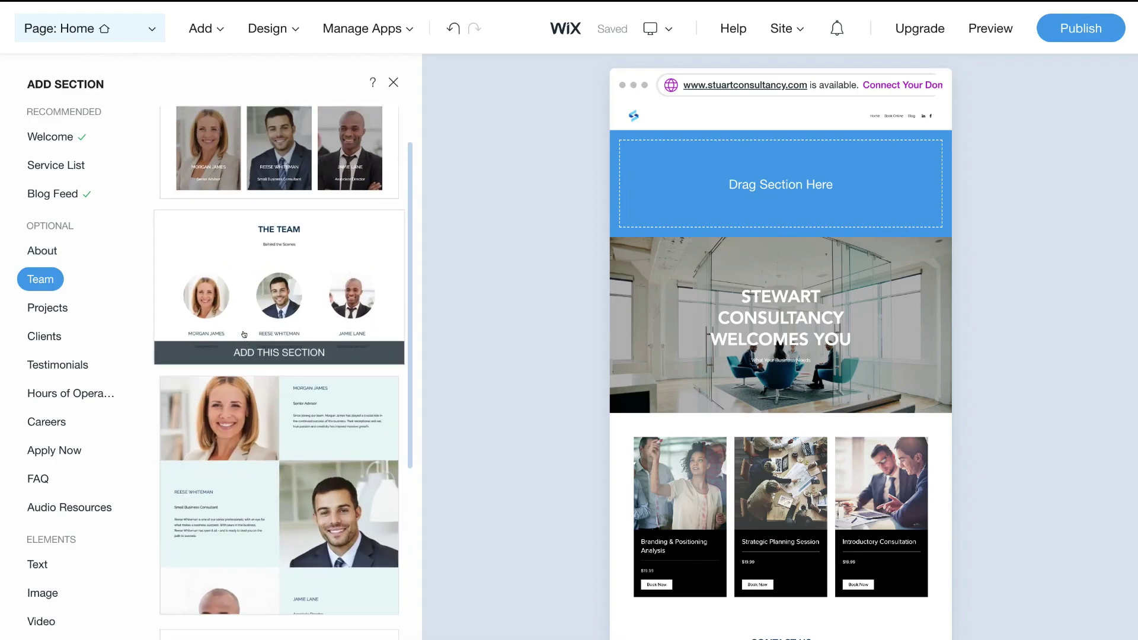
scroll(244, 335, up, 2)
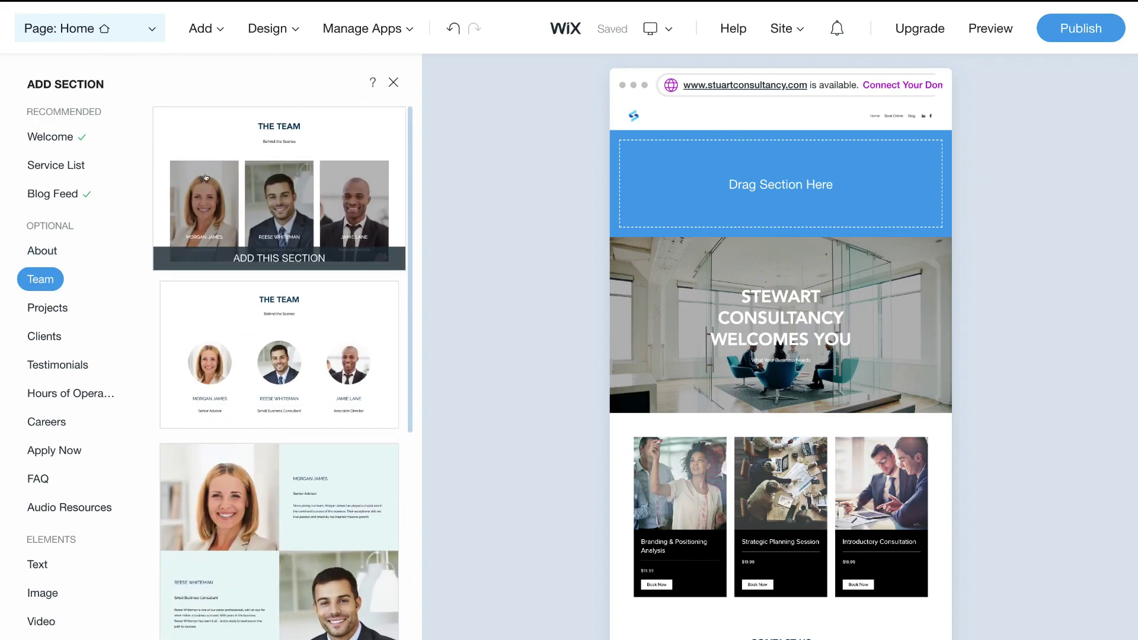
click(321, 203)
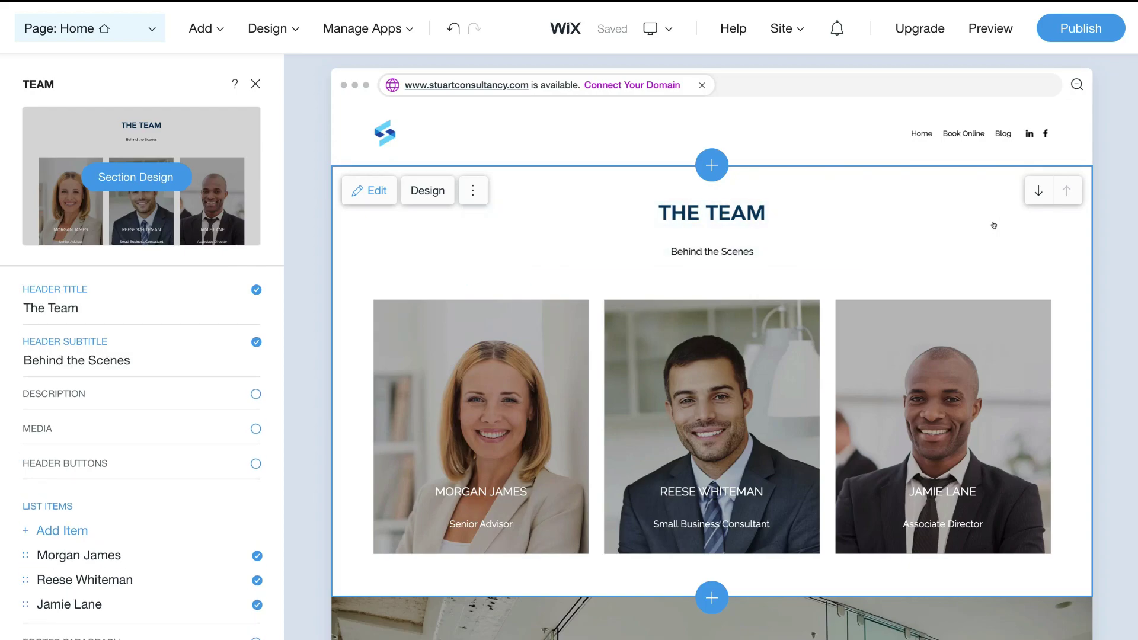
Move the Team section down the Home page until it sits below the services section
click(1037, 191)
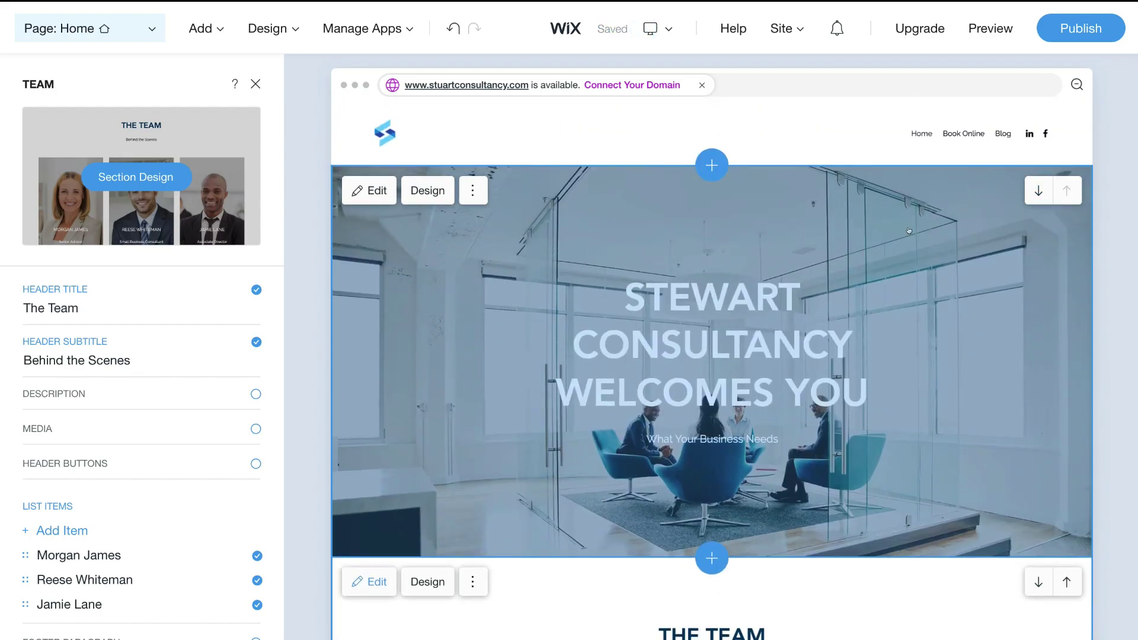
scroll(946, 351, down, 10)
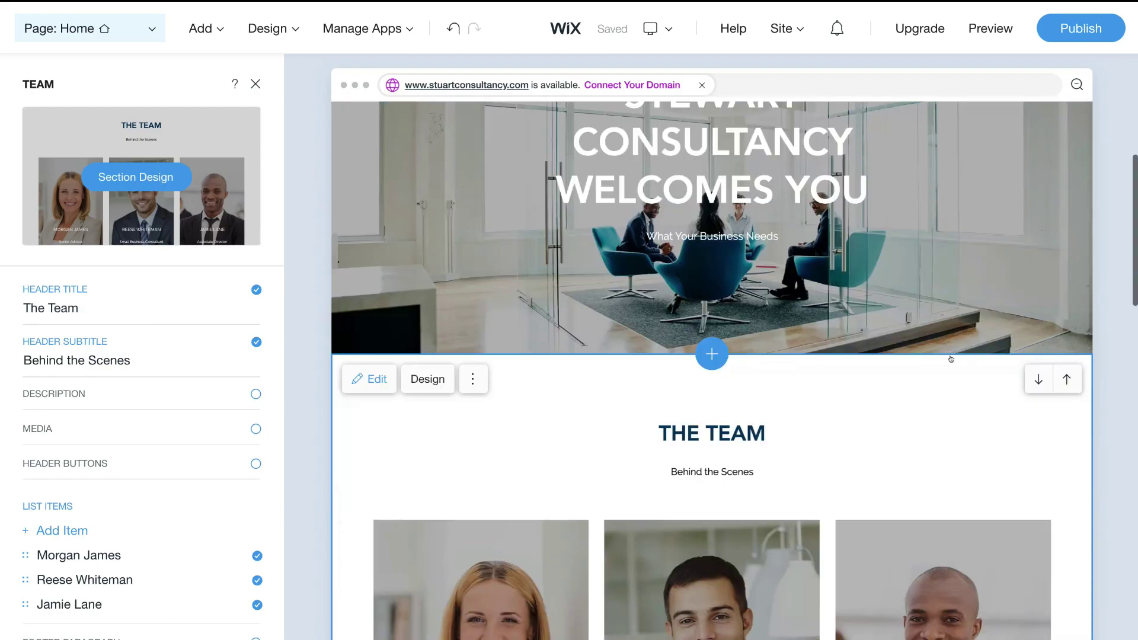
scroll(889, 481, up, 5)
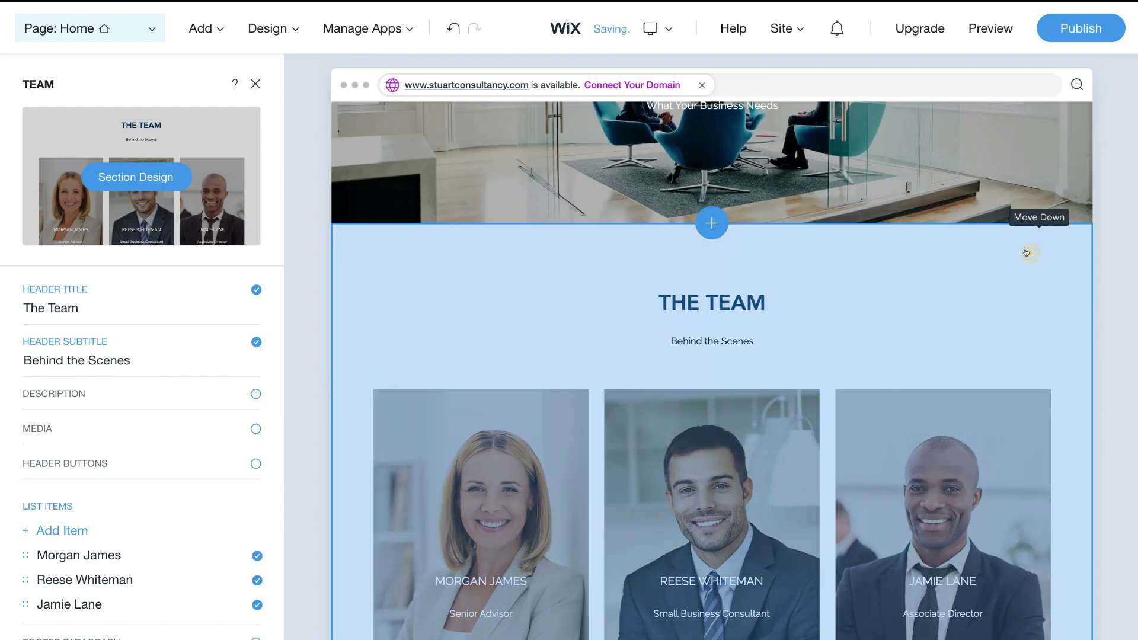
click(1039, 248)
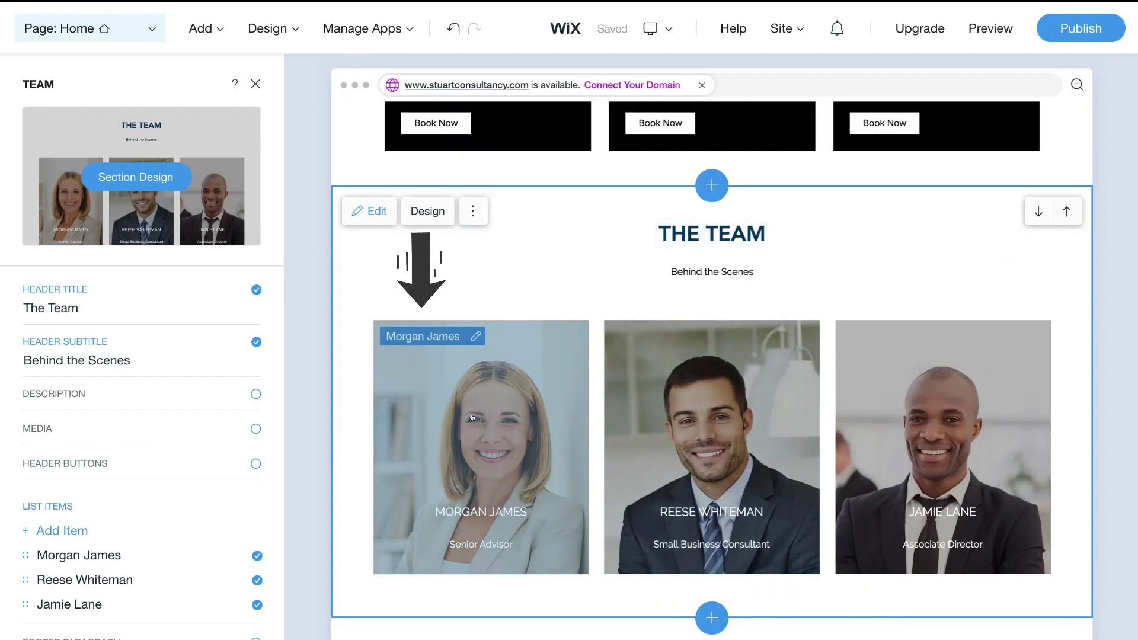
Try showing a header image in the Team section by enabling Media, and turn it off again
click(427, 336)
click(526, 346)
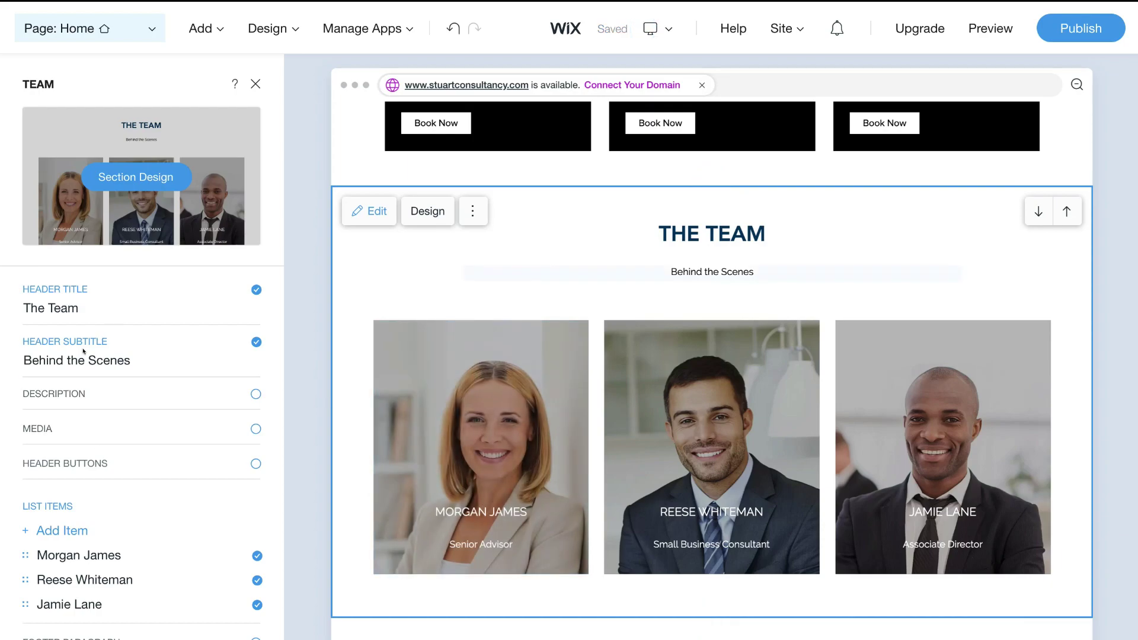
click(53, 427)
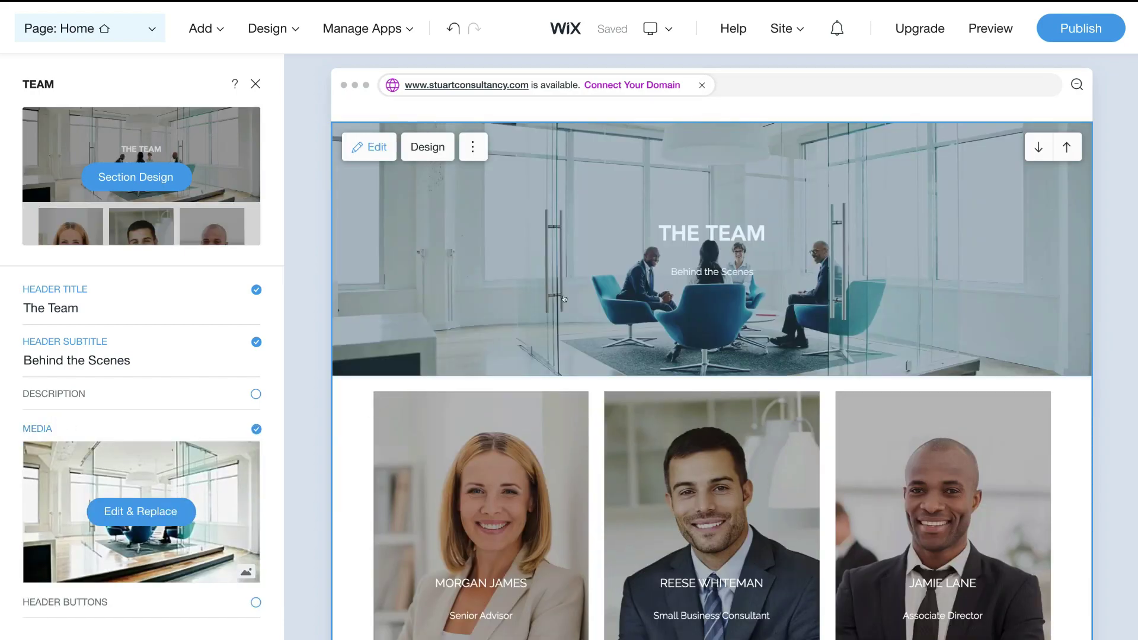
click(255, 429)
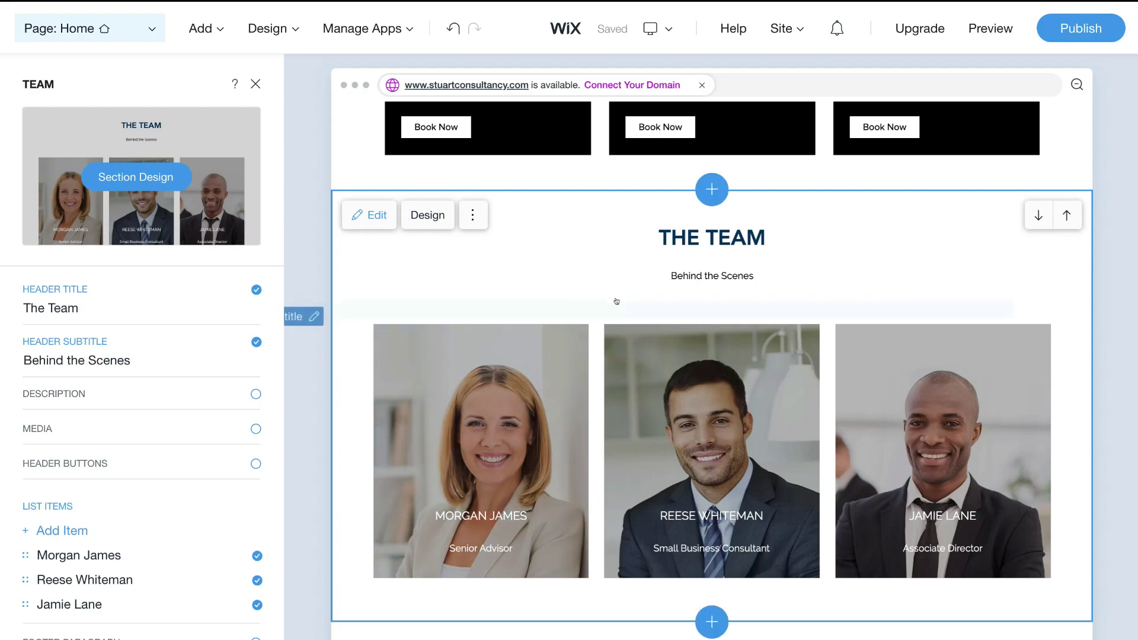
Open the options for adding a page and look through the About page designs
scroll(623, 196, up, 3)
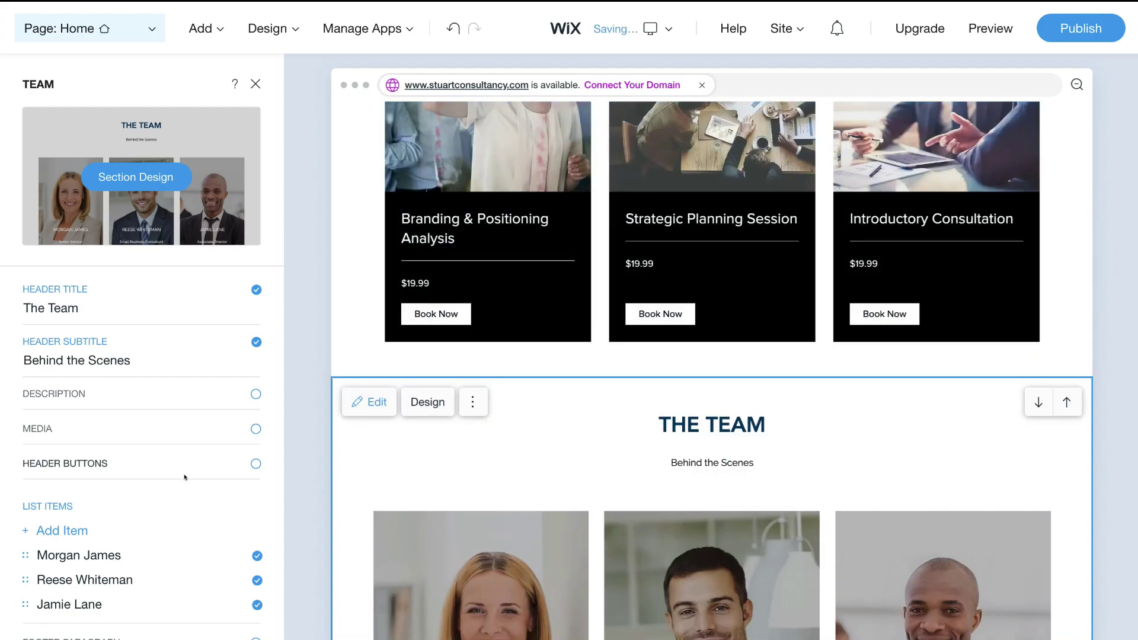
scroll(339, 418, up, 8)
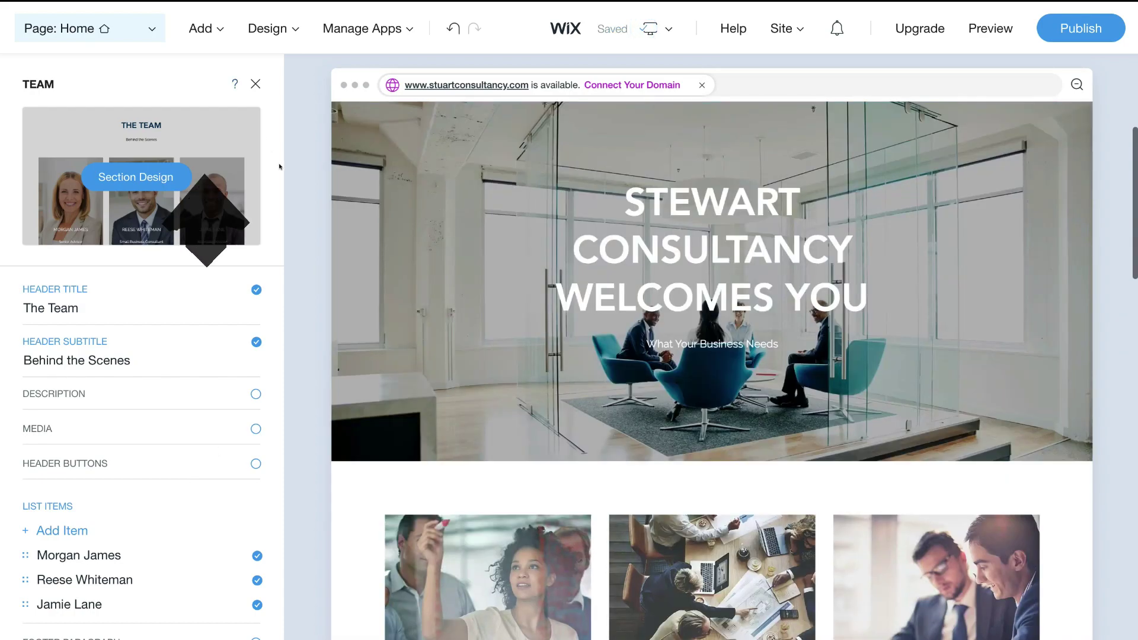
click(214, 30)
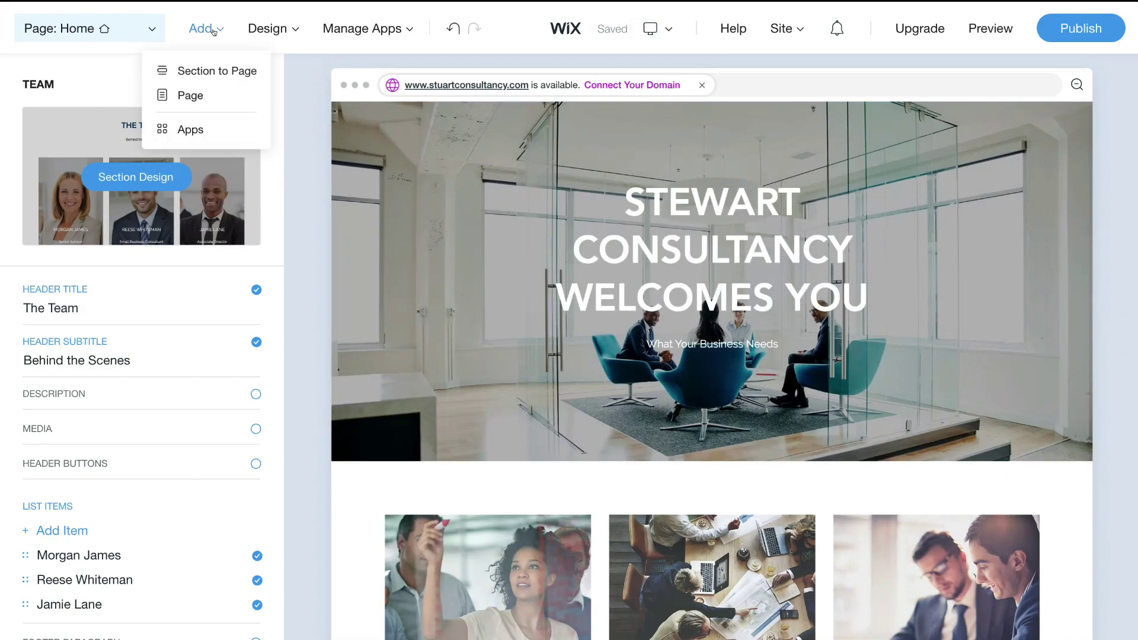
click(178, 95)
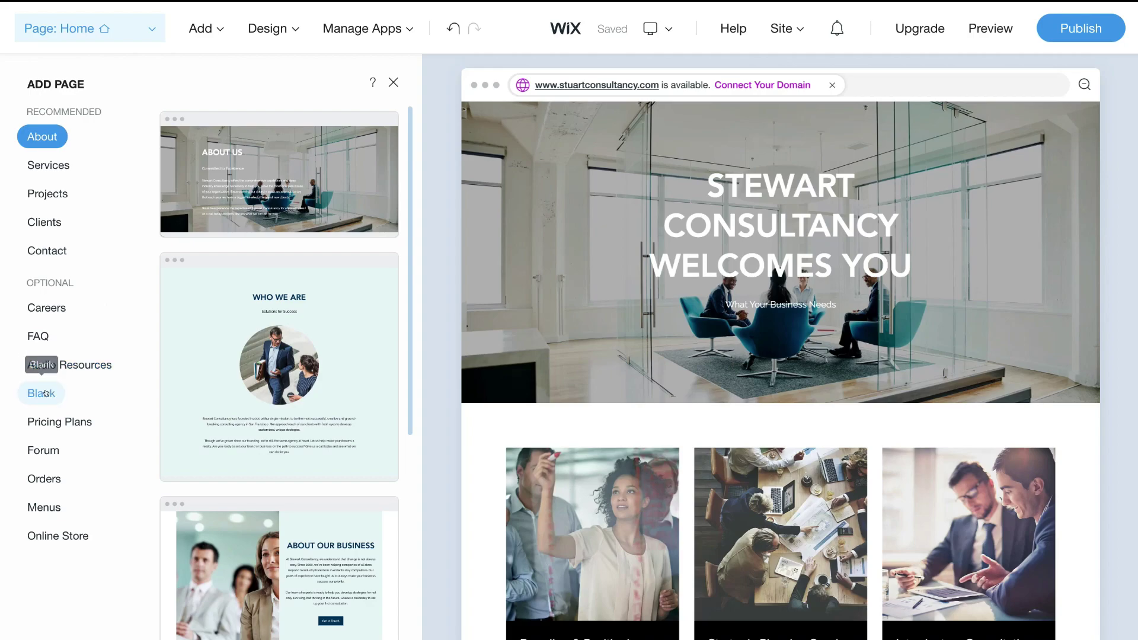
scroll(234, 436, down, 6)
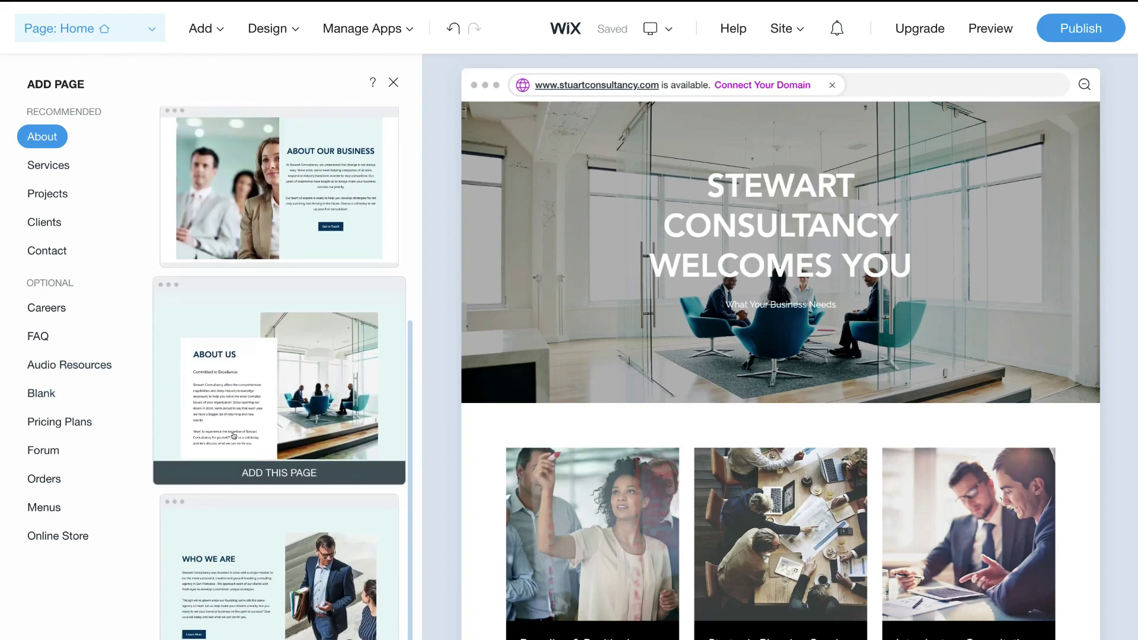
scroll(261, 468, up, 7)
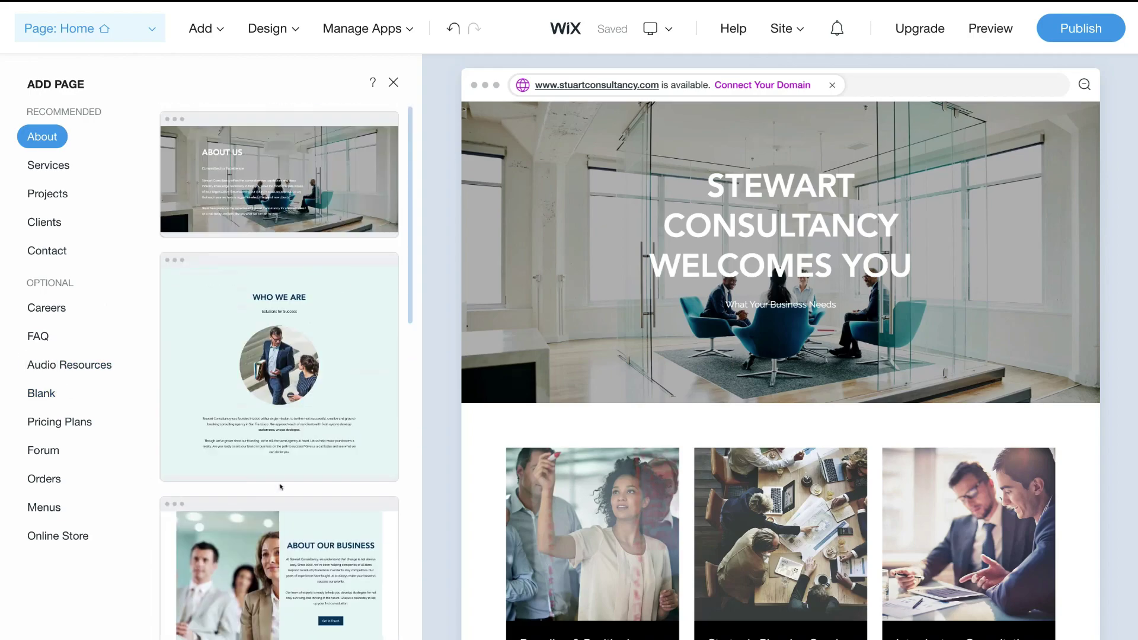
Review the available site themes and the design options for colors, fonts, animation and page designs
mouse_move(268, 29)
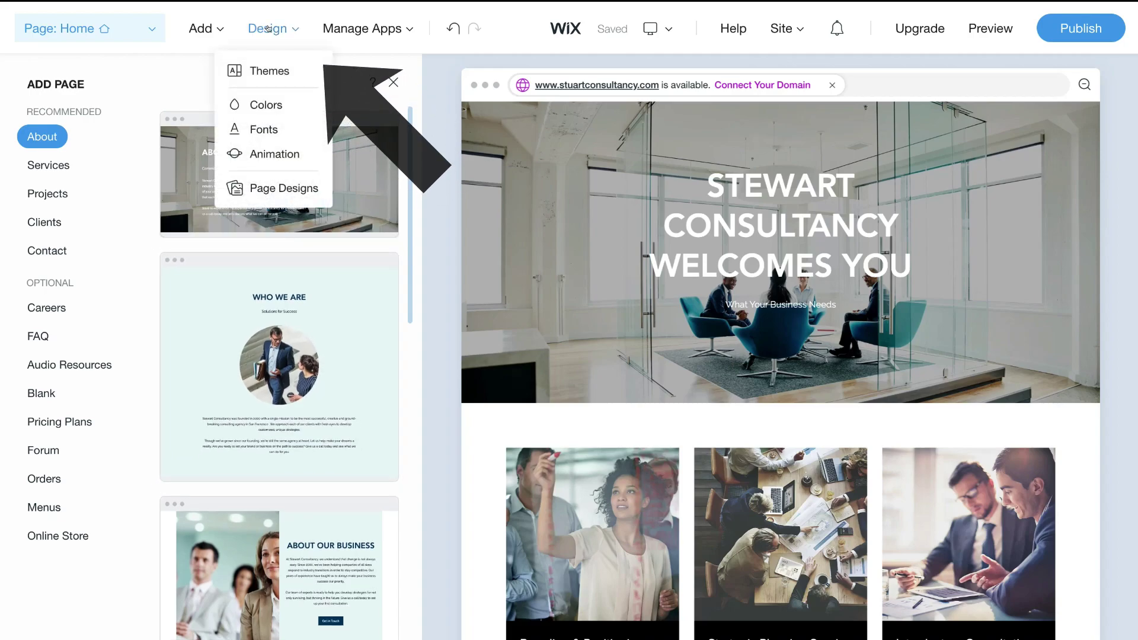
click(272, 72)
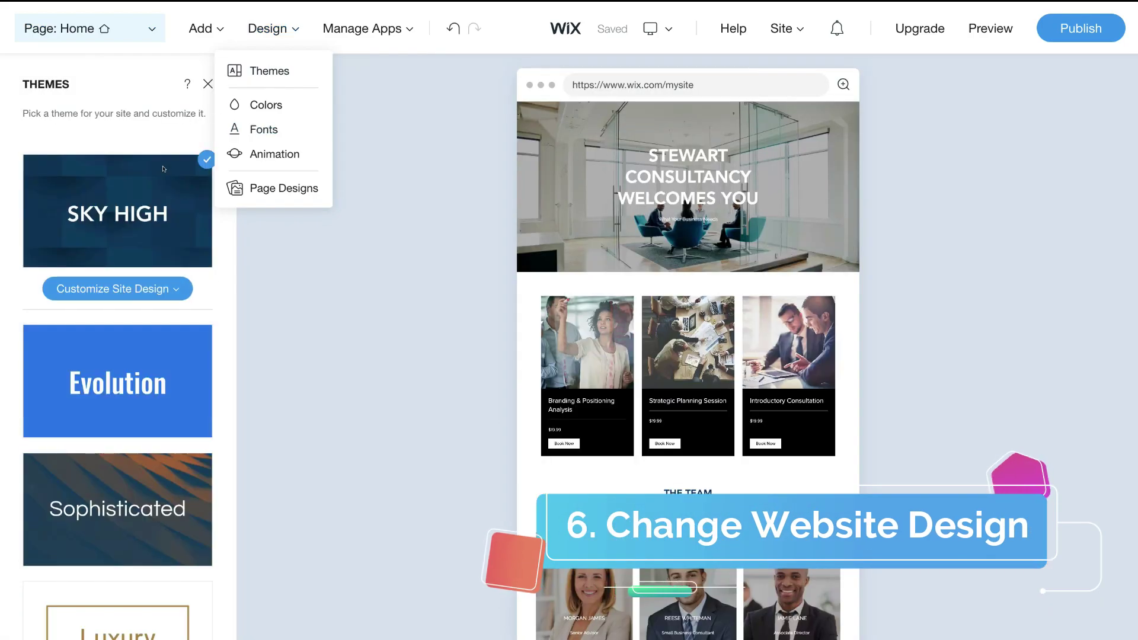
click(140, 288)
scroll(140, 288, down, 3)
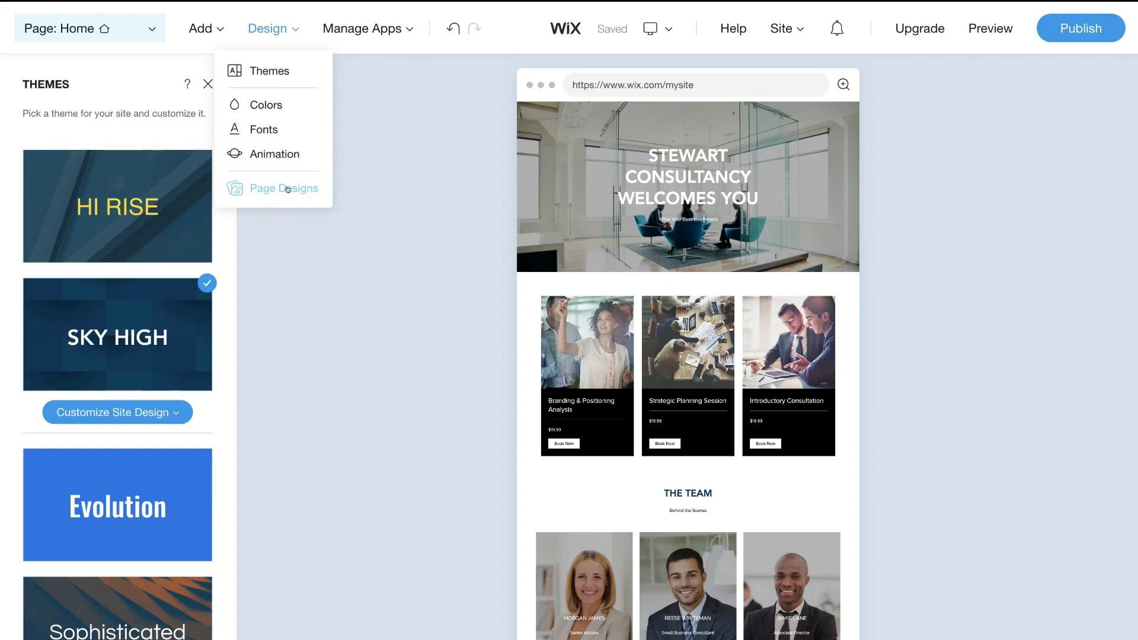
Look through all available apps for the site, including Chat, Blog, Bookings and Member's Area
mouse_move(391, 30)
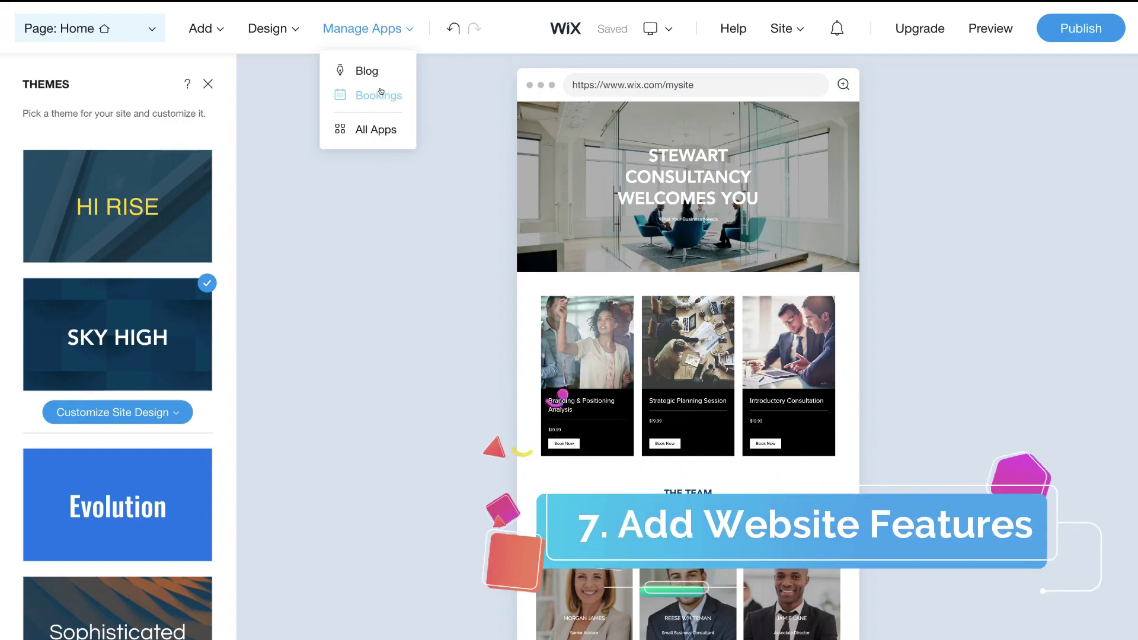
click(372, 132)
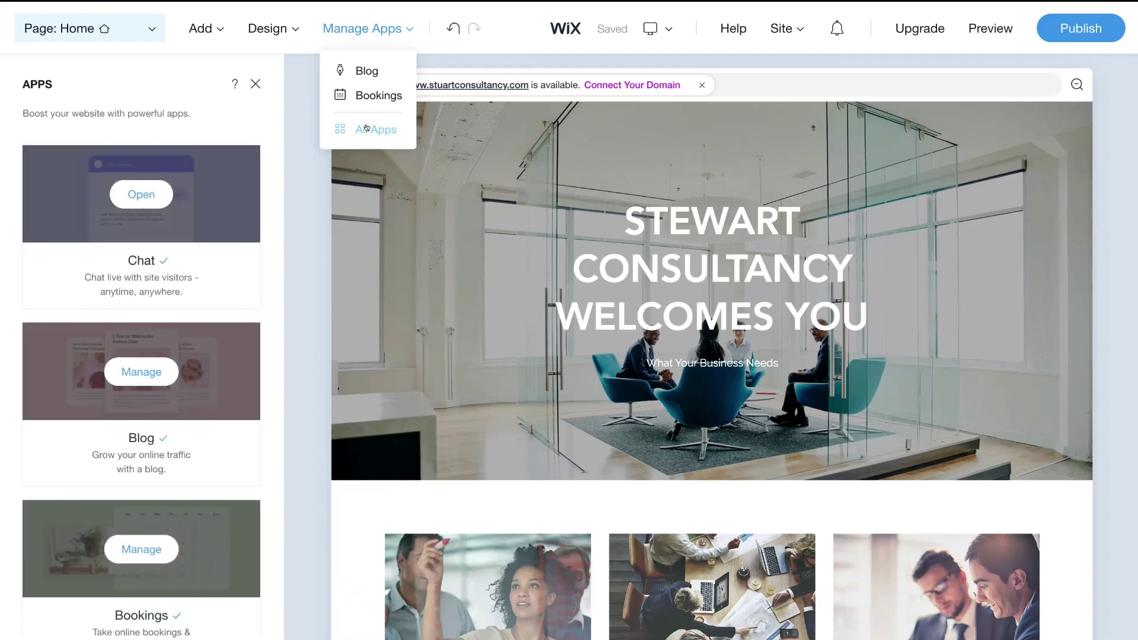
scroll(210, 316, down, 3)
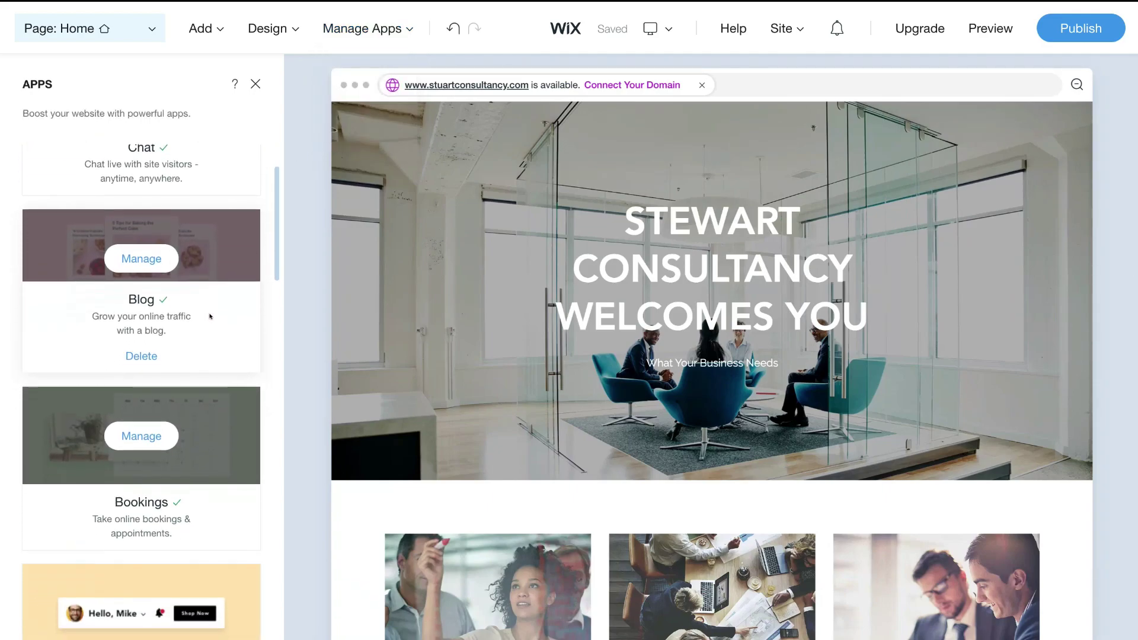
scroll(210, 317, down, 2)
scroll(198, 297, up, 3)
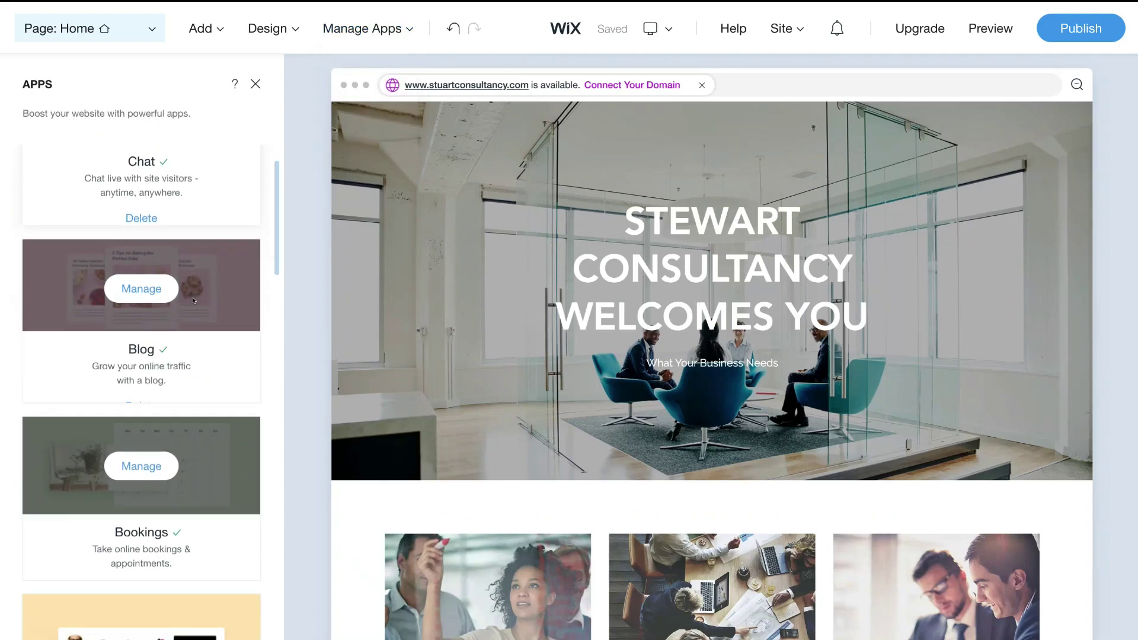
scroll(184, 321, down, 4)
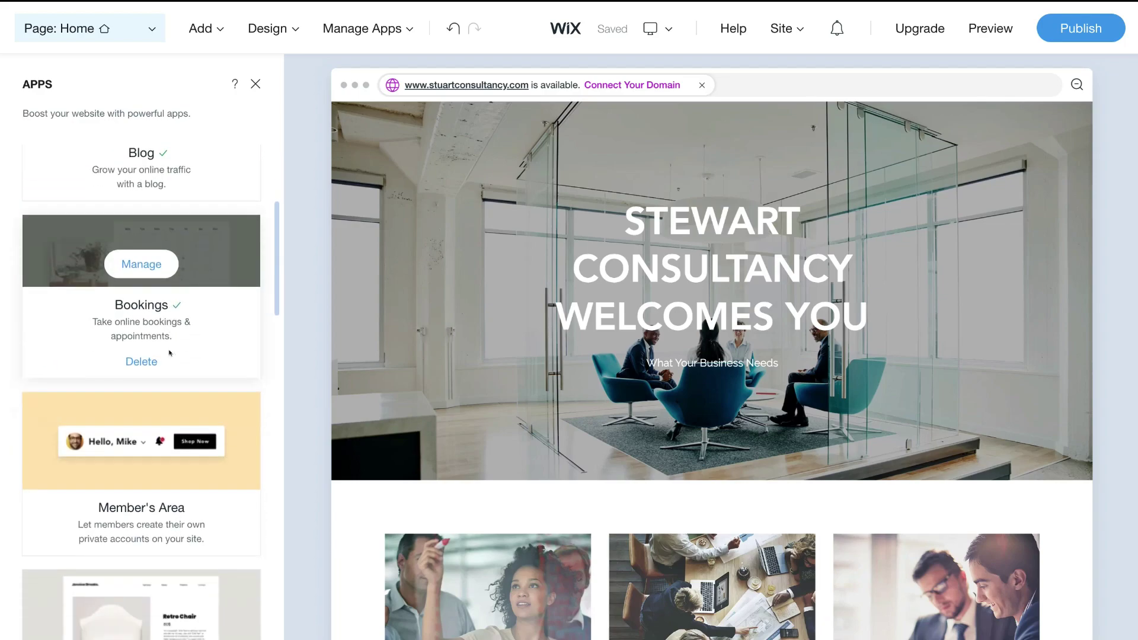
scroll(169, 354, up, 3)
Switch the editor to the mobile version and look through the home page's layout there
mouse_move(663, 28)
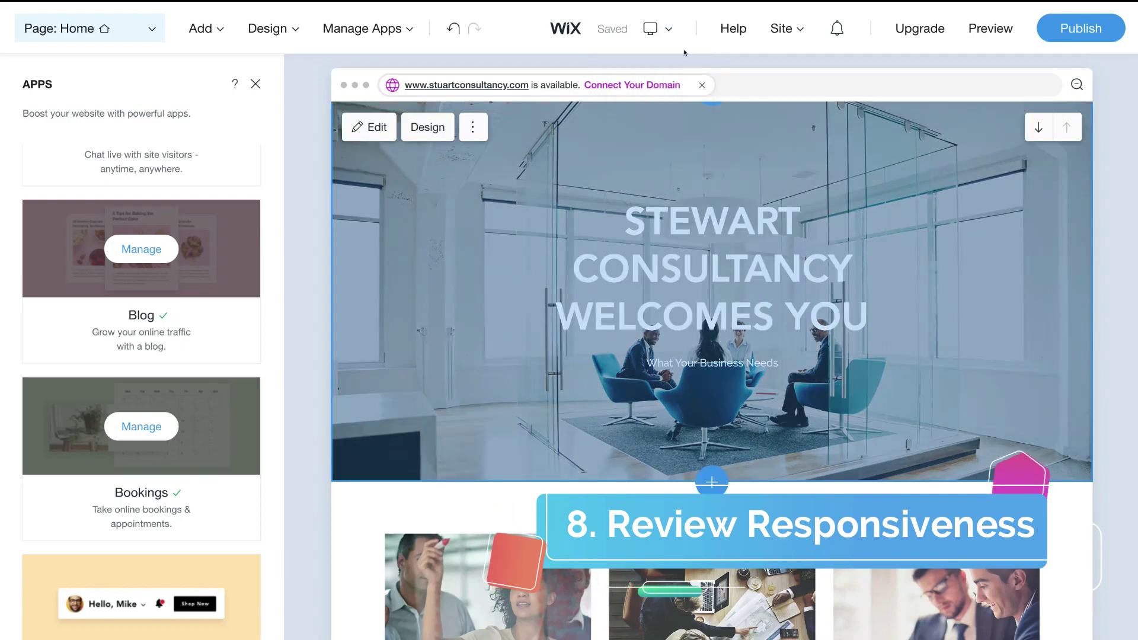
click(661, 94)
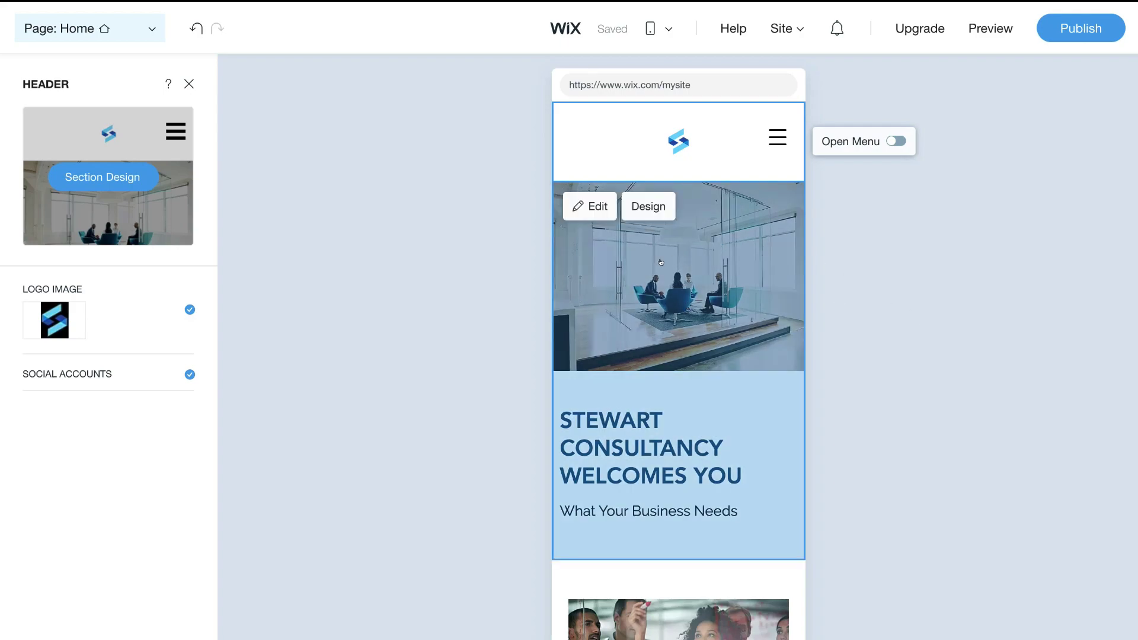
scroll(710, 386, down, 8)
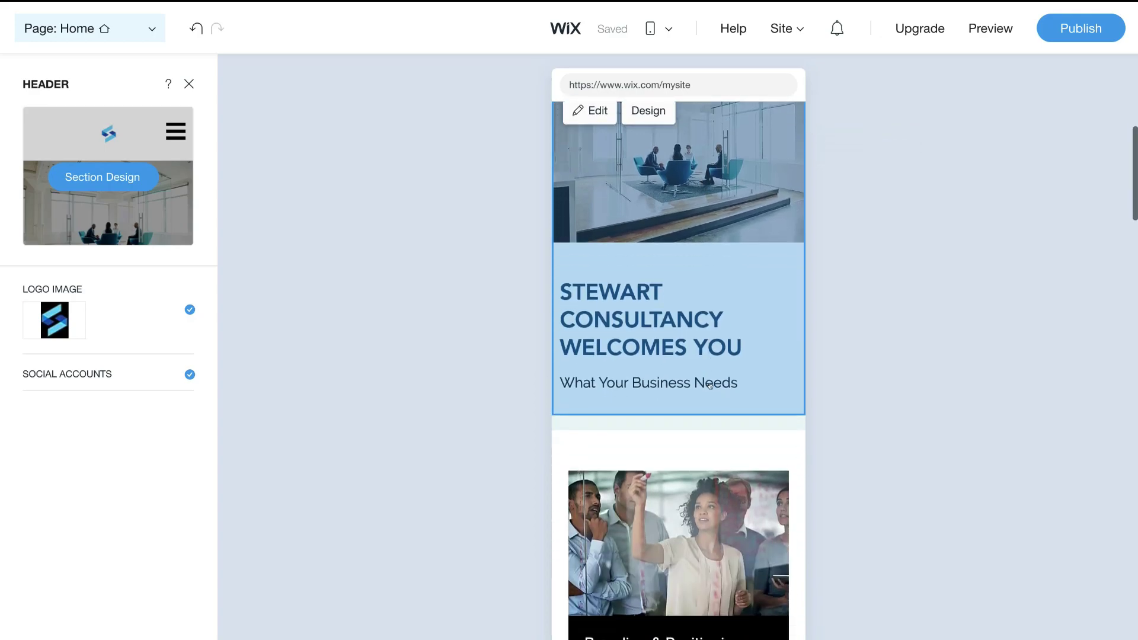
scroll(709, 386, down, 10)
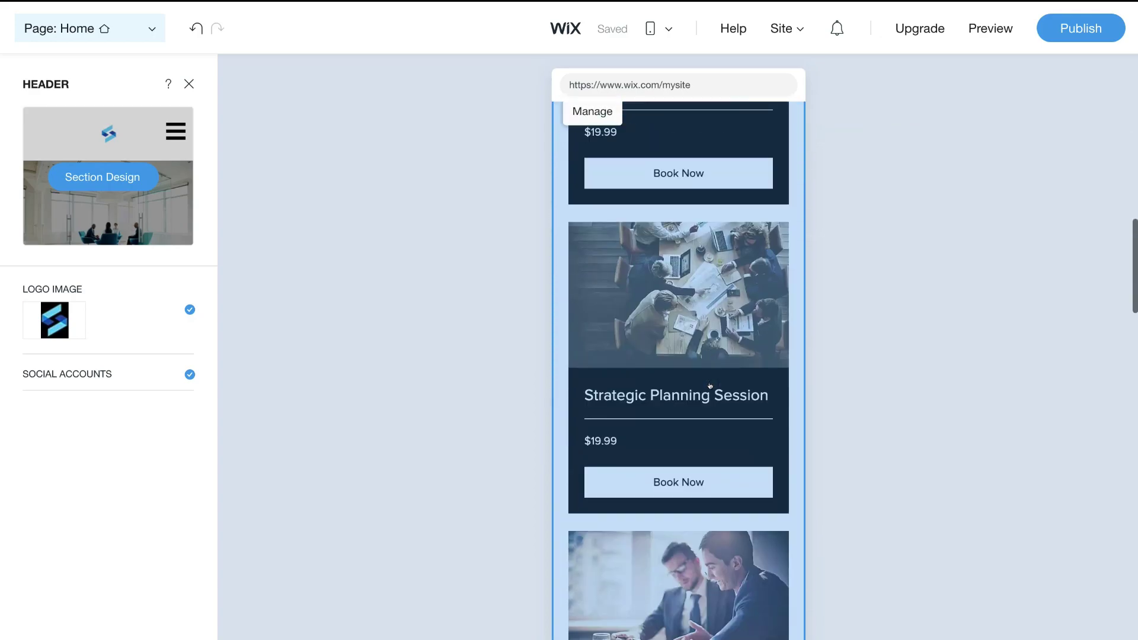
scroll(710, 386, up, 18)
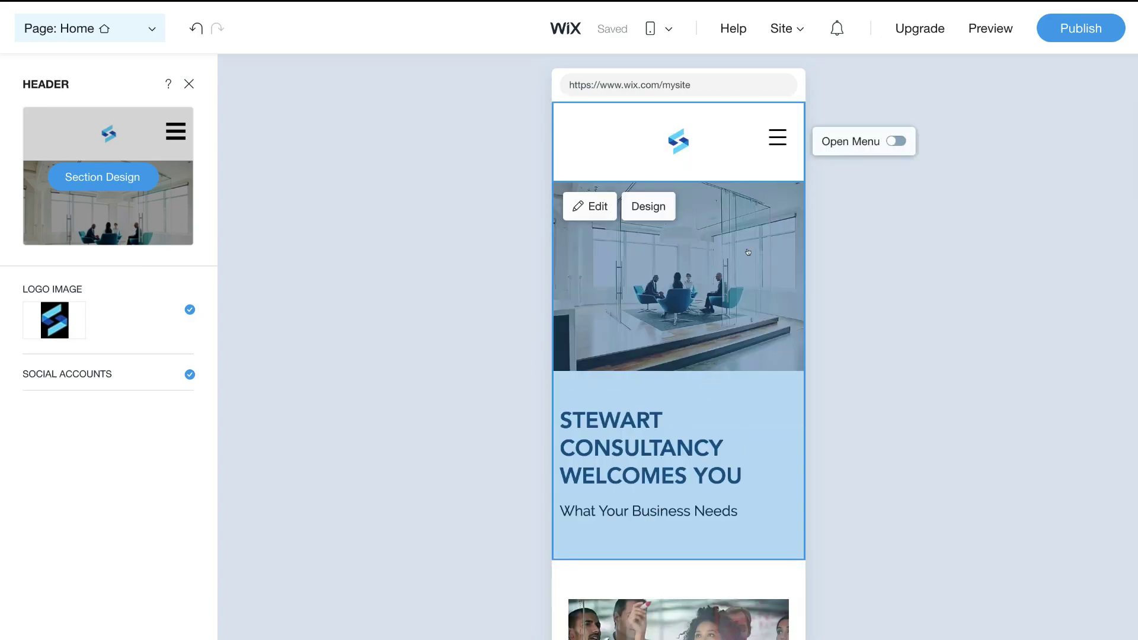
Open and close the mobile navigation menu to check its entries, and return to the desktop version
click(892, 141)
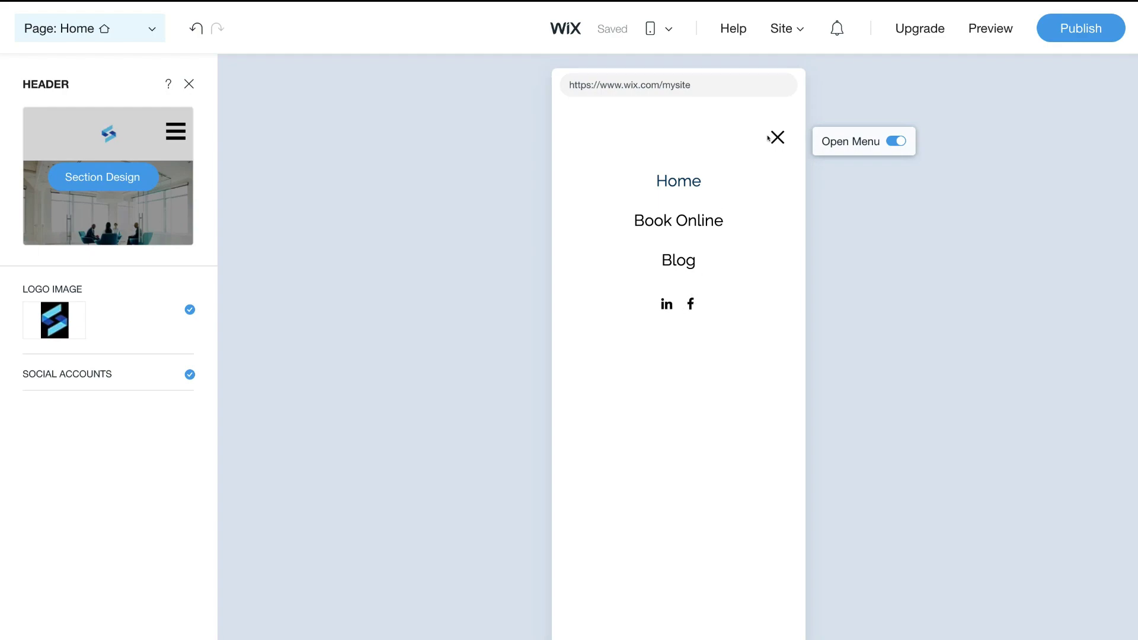
click(896, 141)
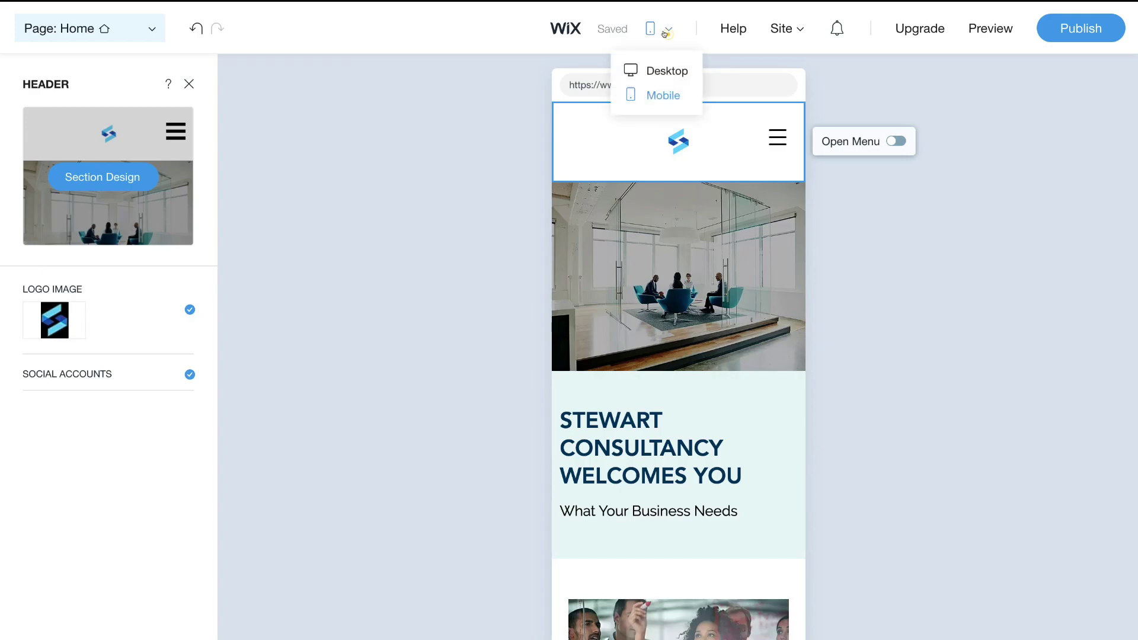
click(661, 72)
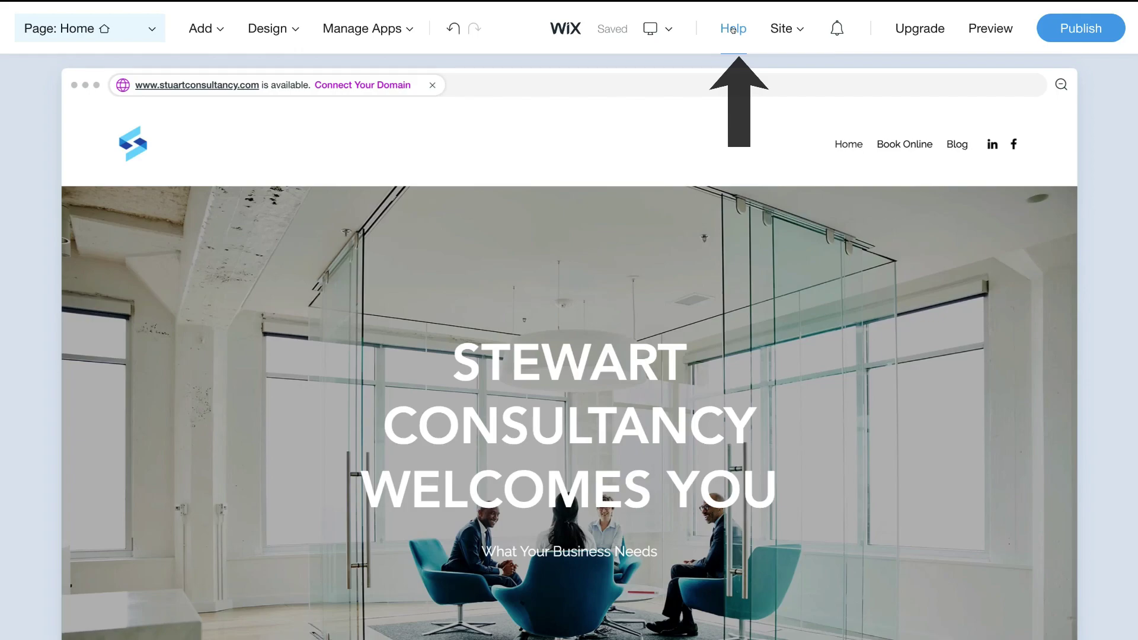
Review the site options and notifications, and compare the available upgrade plans
mouse_move(783, 29)
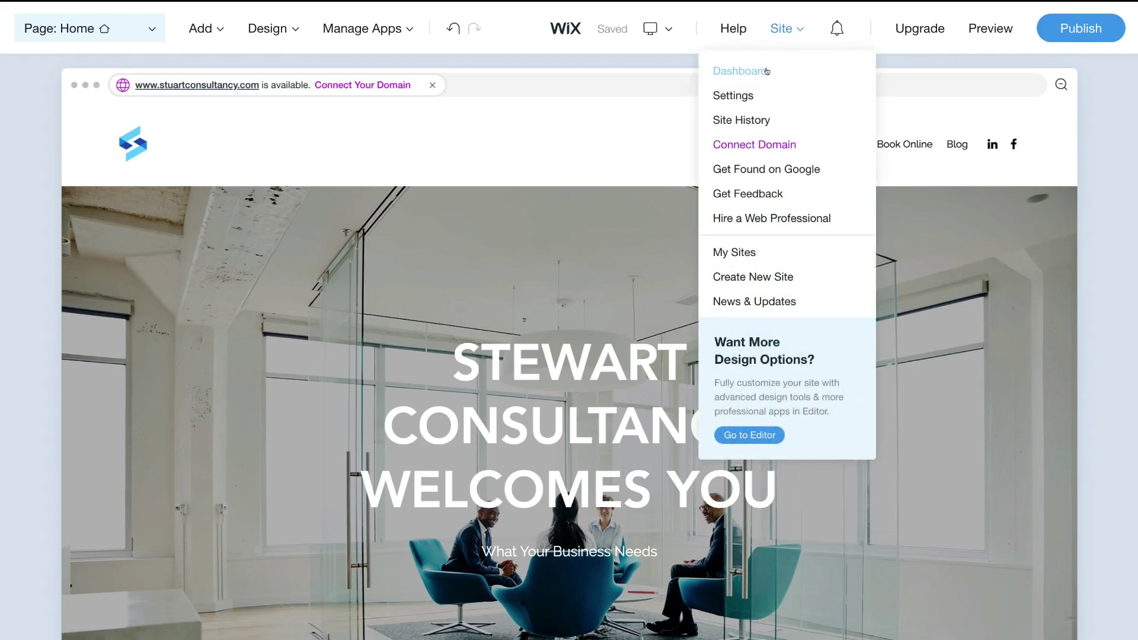
click(836, 30)
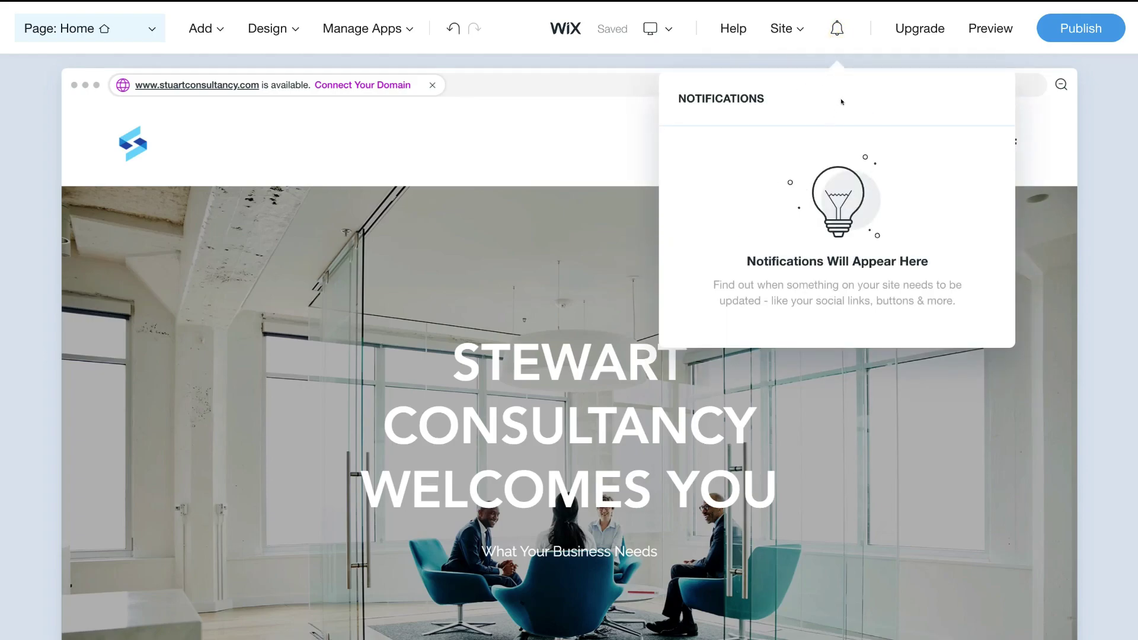
mouse_move(922, 31)
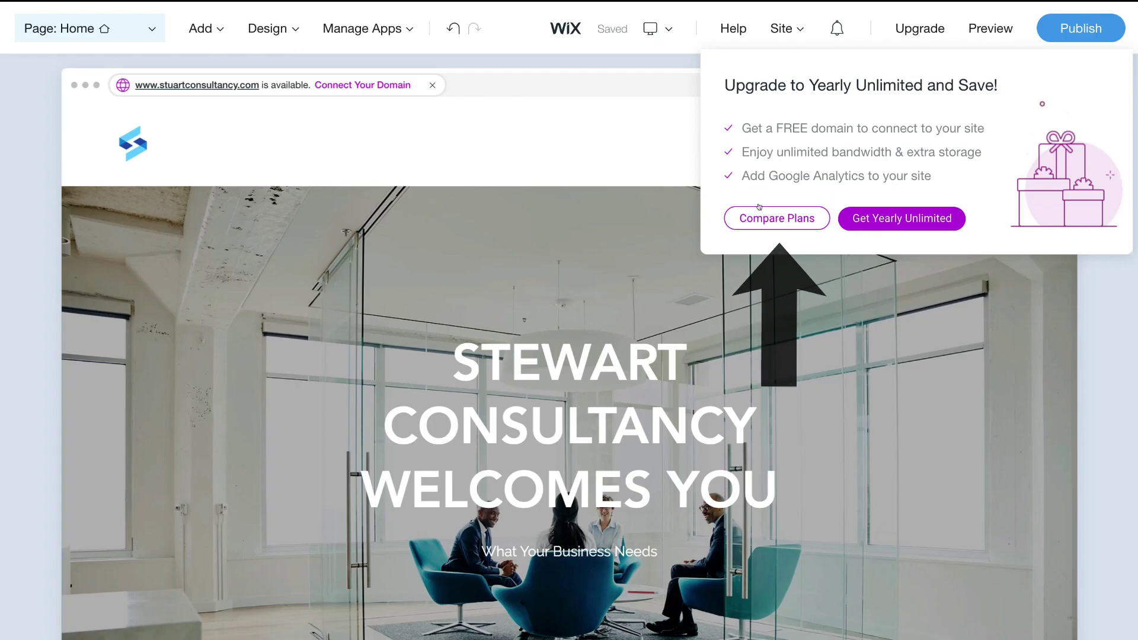
click(778, 219)
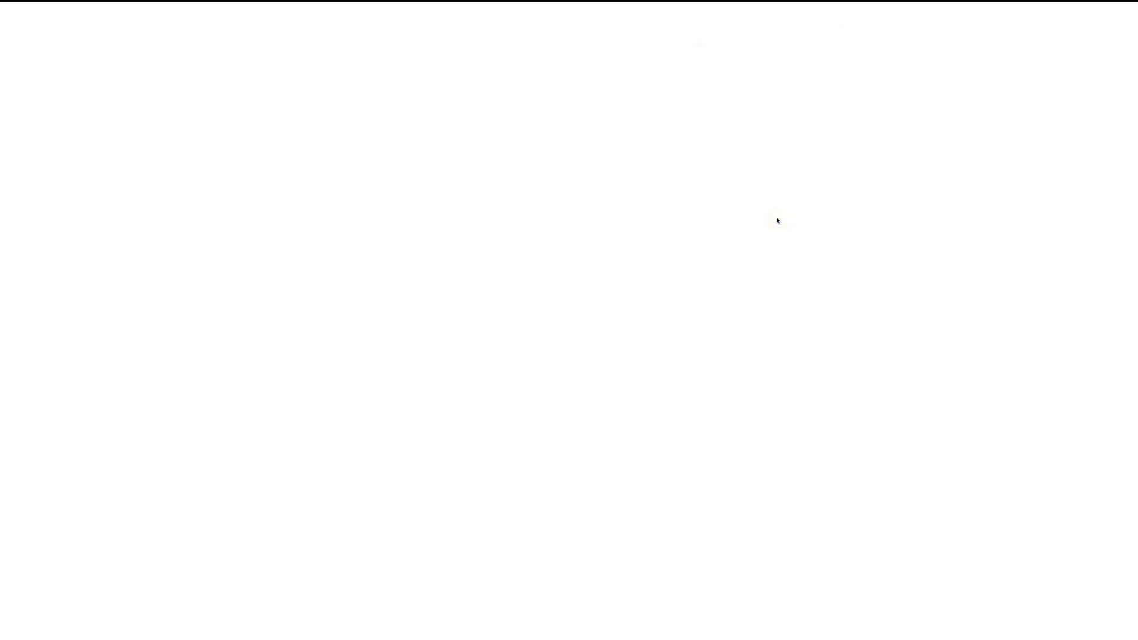
scroll(778, 220, down, 4)
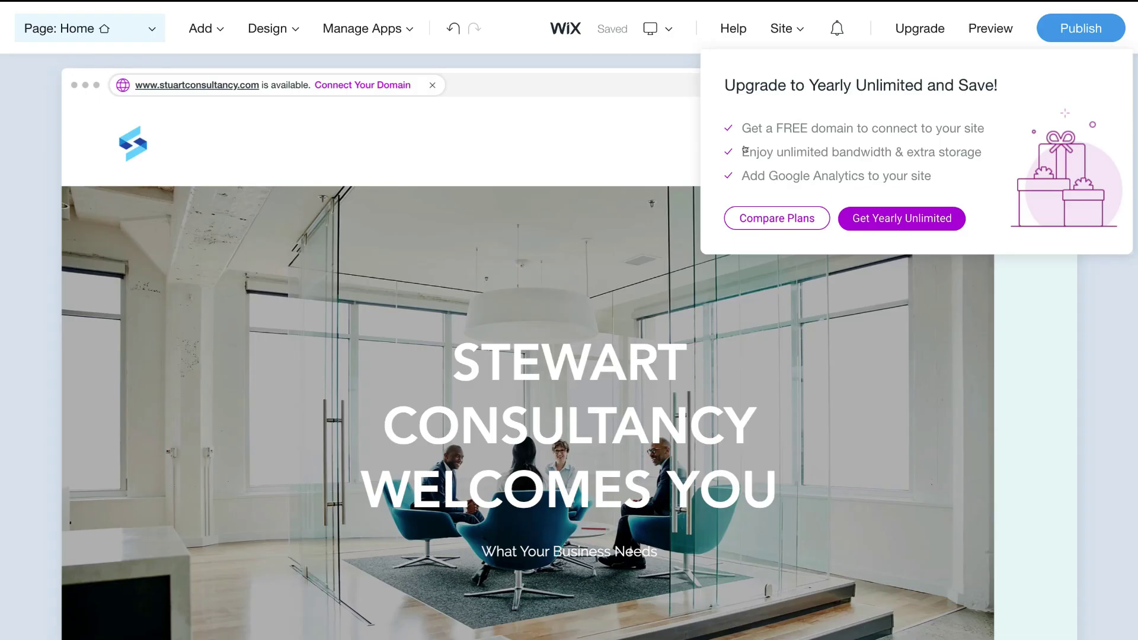
click(635, 134)
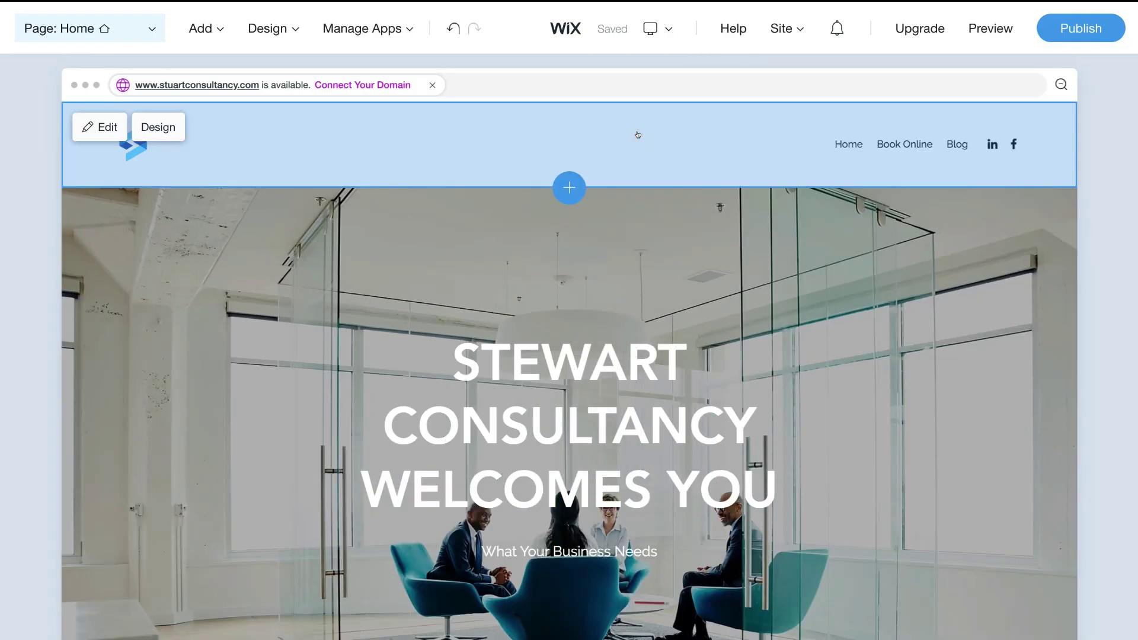
click(684, 147)
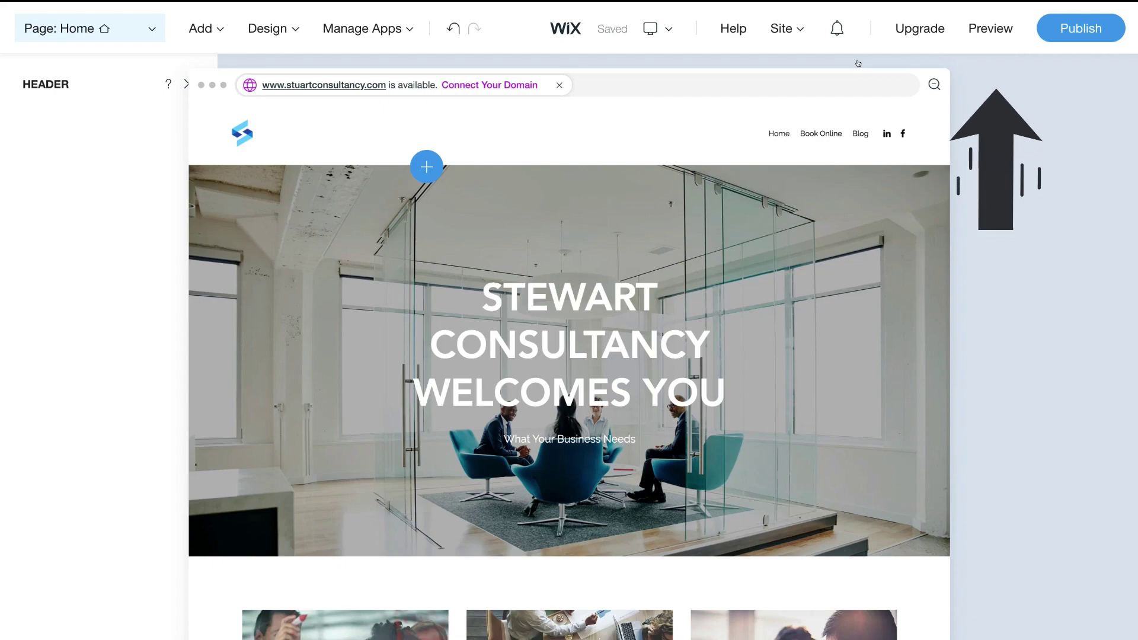
Preview the desktop site and look through the home page from the header to the Subscribe Form
click(990, 29)
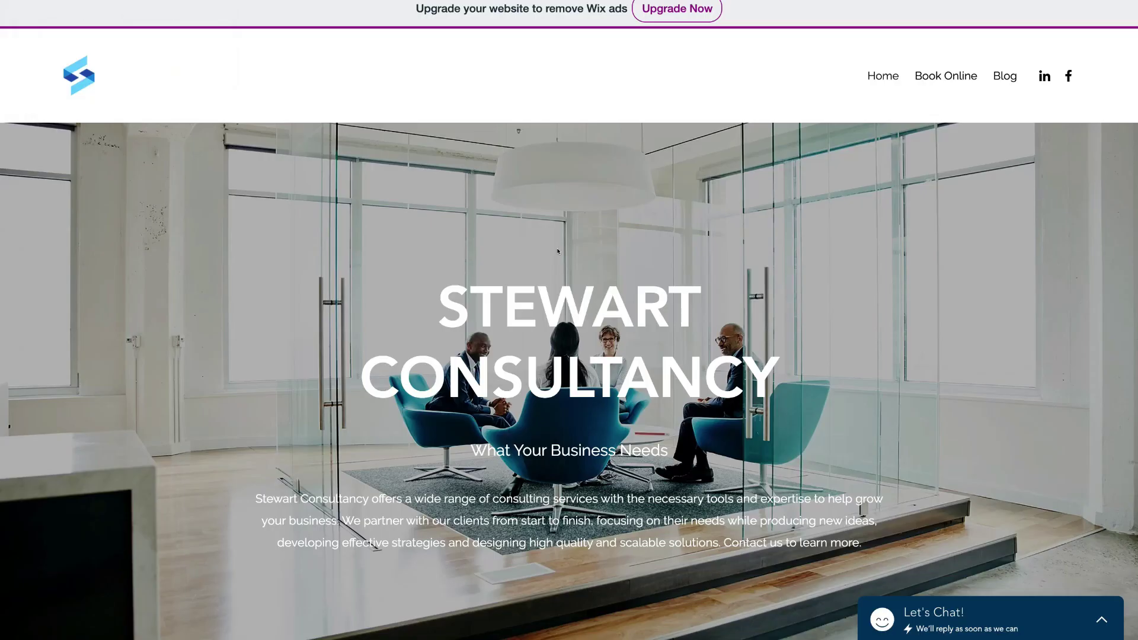
scroll(767, 328, down, 8)
scroll(766, 328, down, 15)
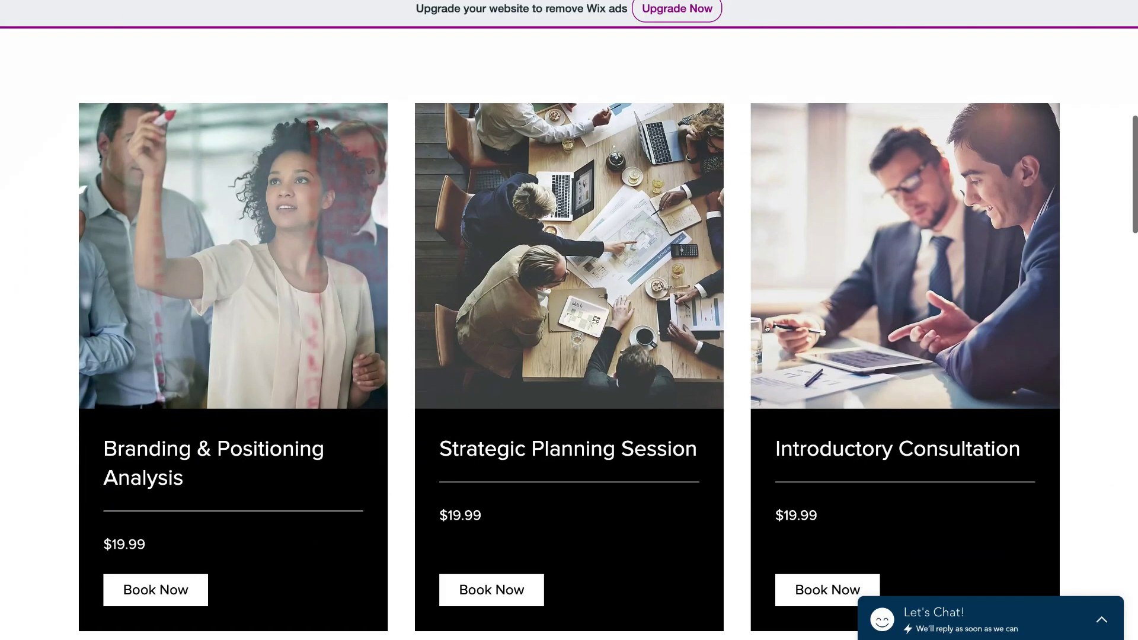
scroll(769, 329, down, 15)
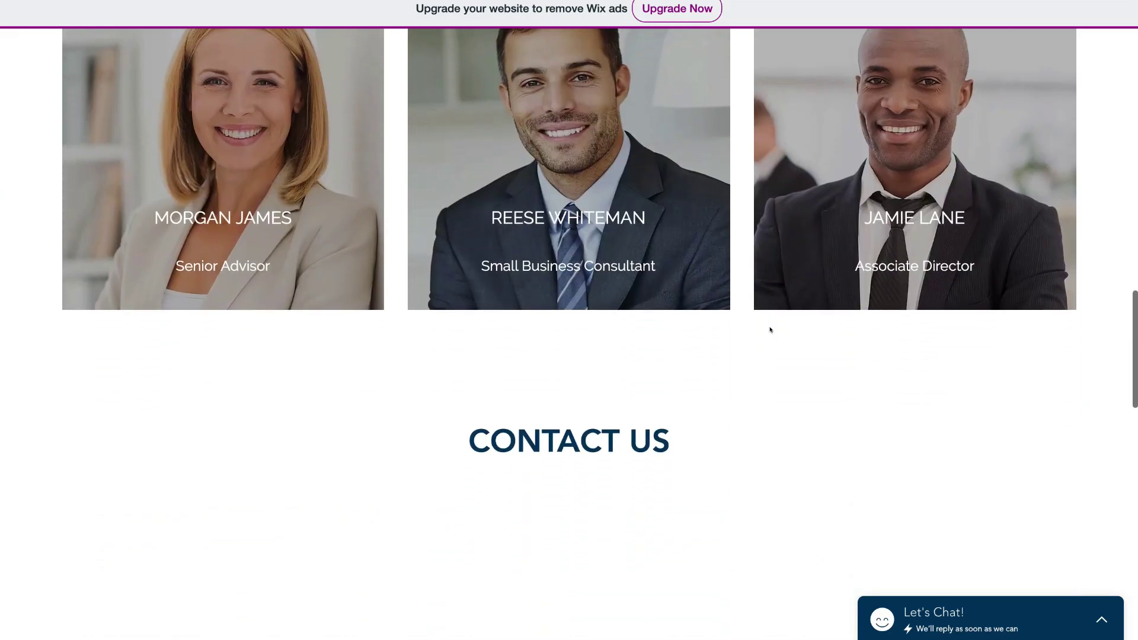
scroll(767, 329, down, 9)
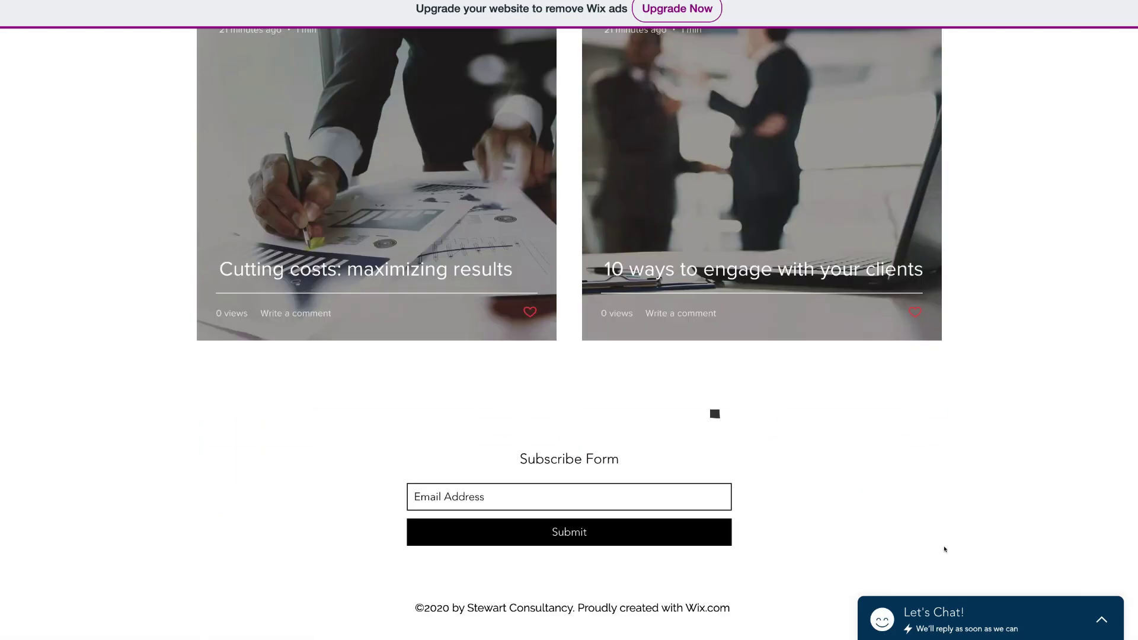
Check the expanded Let's Chat! window in the preview, close it and return to the home page's header
click(1066, 619)
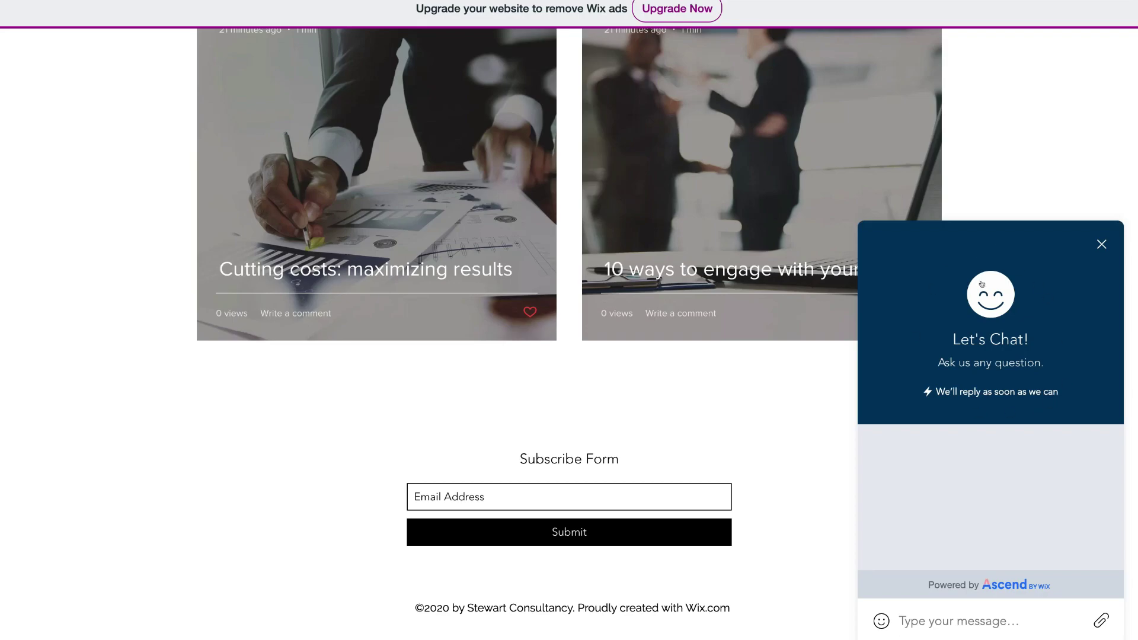
click(1102, 244)
scroll(918, 273, up, 20)
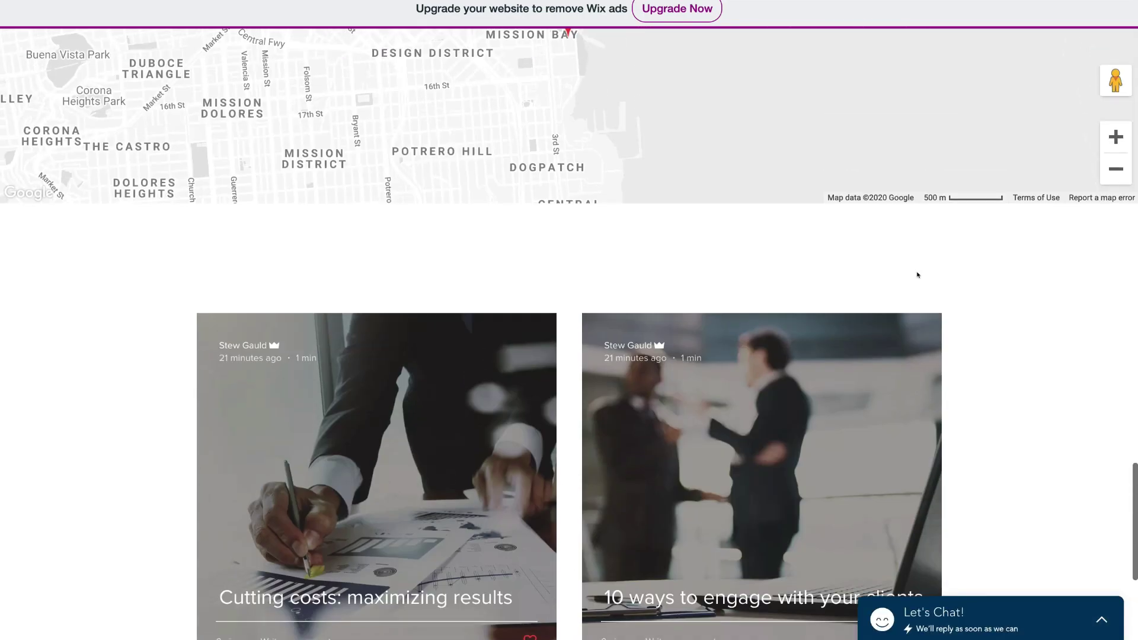
scroll(918, 274, up, 10)
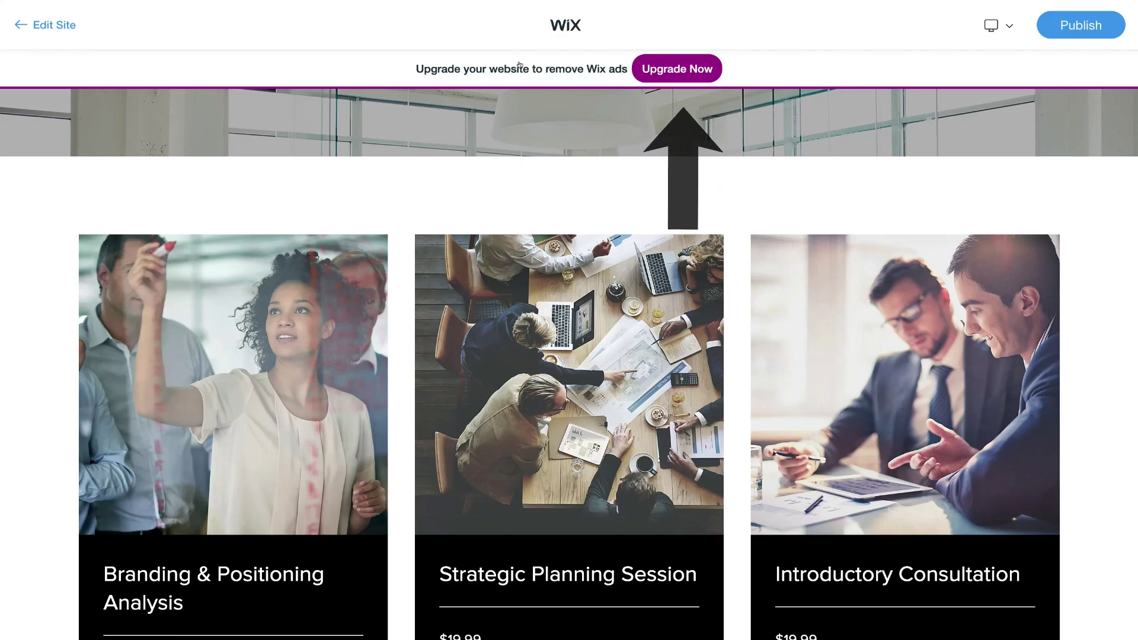
scroll(519, 67, up, 10)
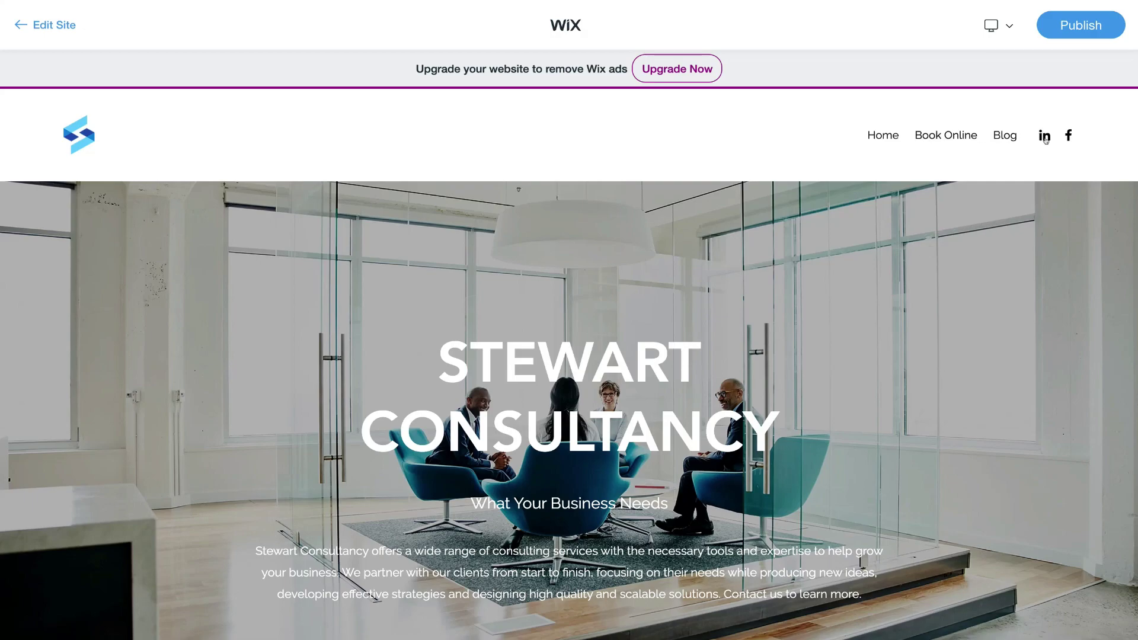
Recheck the welcome section in the desktop preview and switch the preview to Mobile
scroll(737, 412, down, 15)
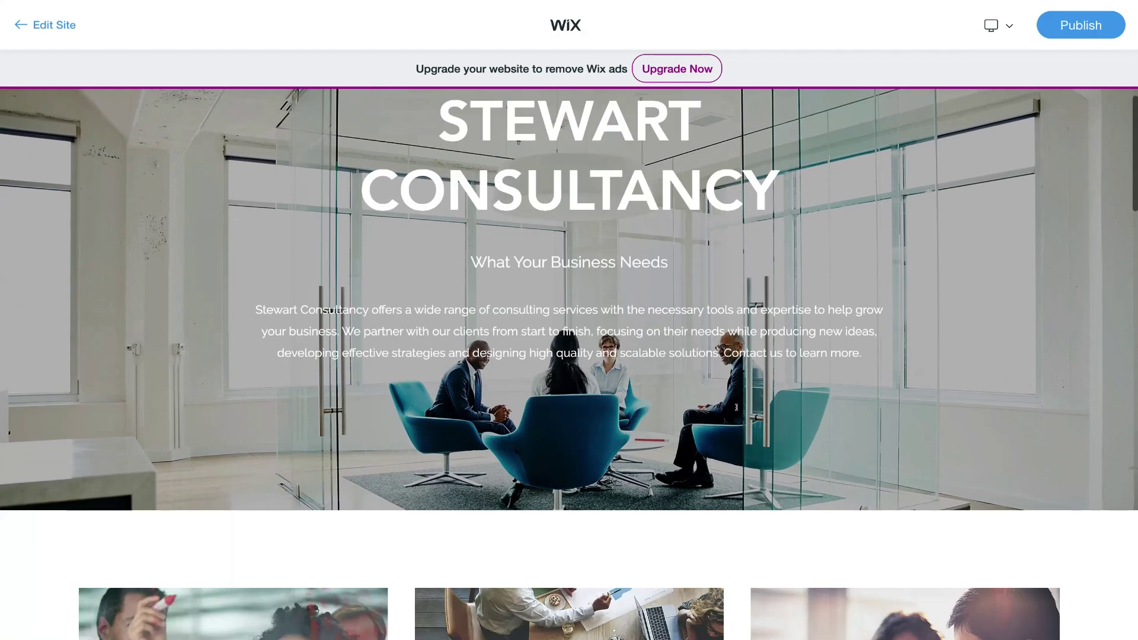
scroll(737, 412, up, 15)
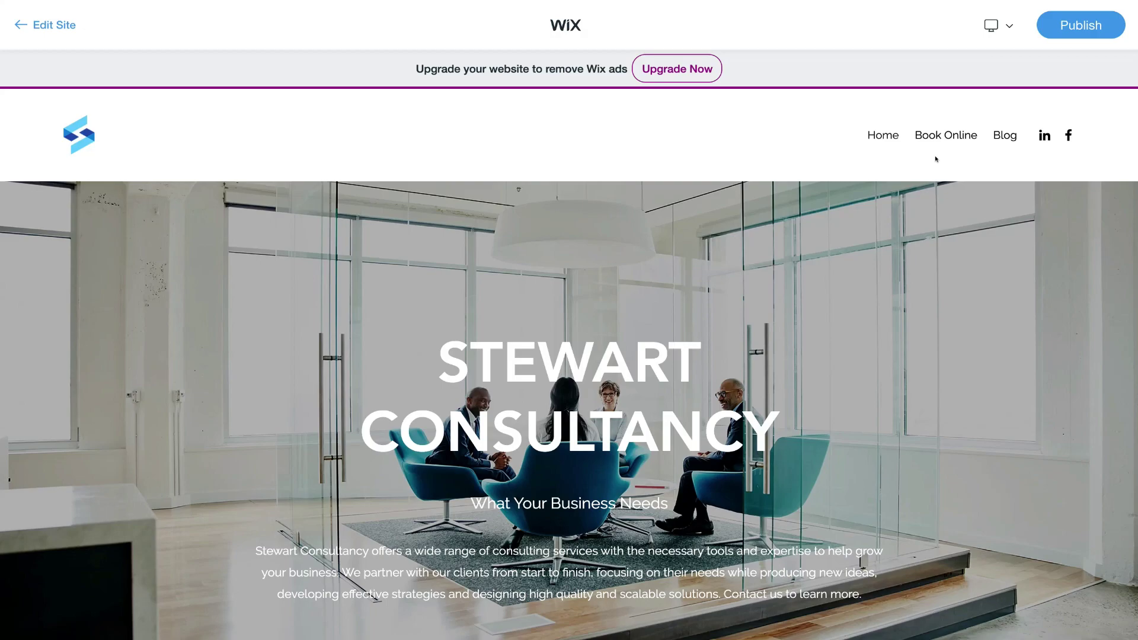
click(992, 26)
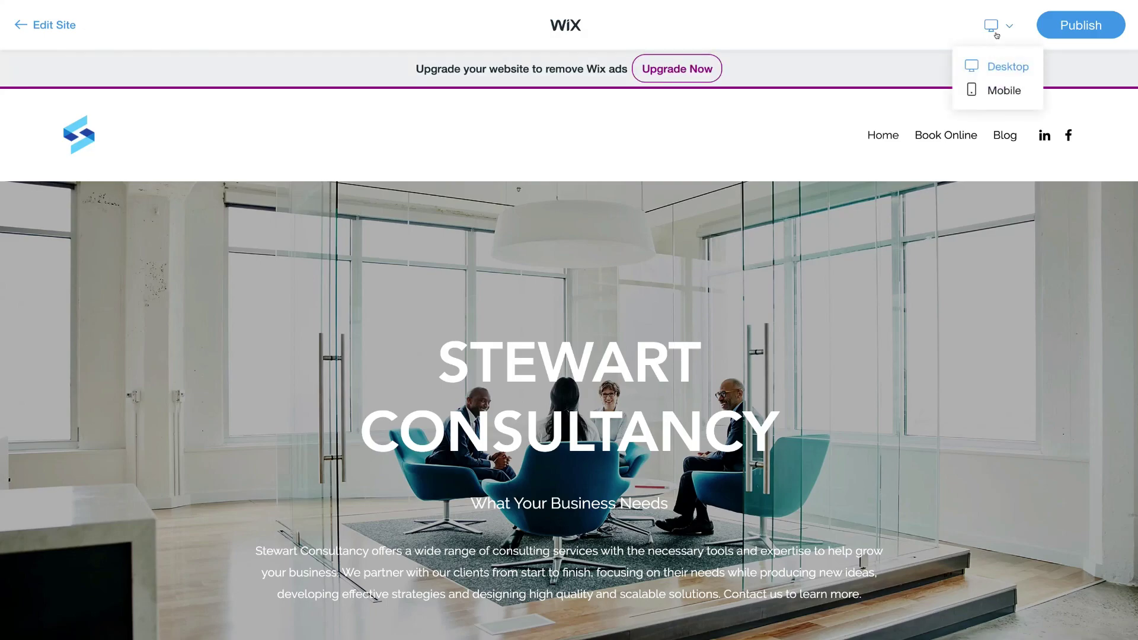
click(1002, 90)
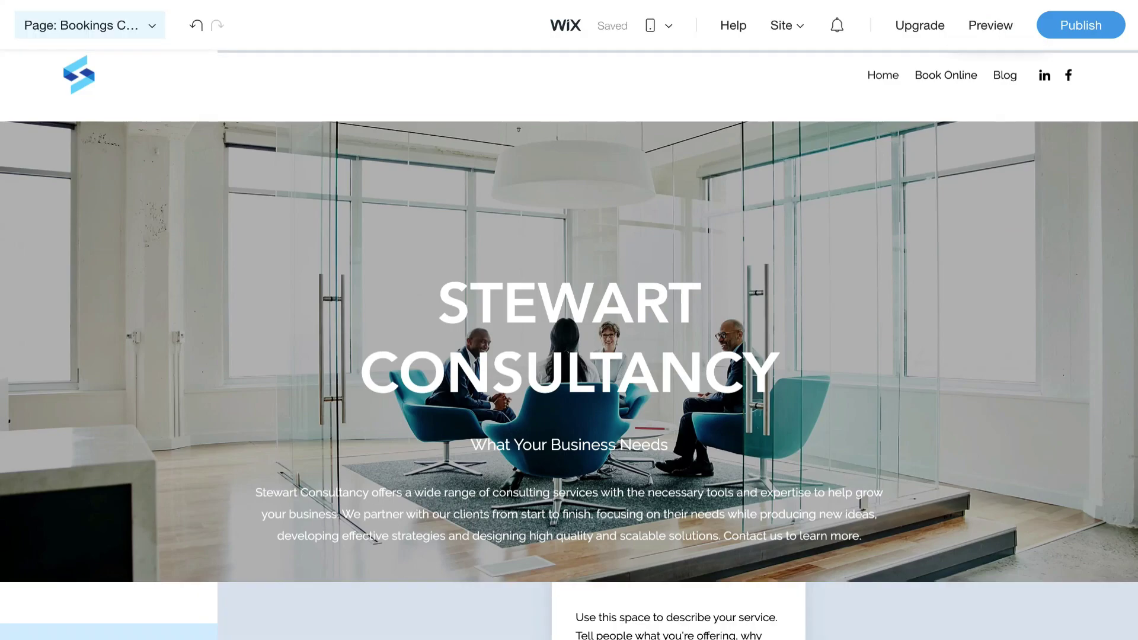
Publish the website and open its live version
click(1061, 32)
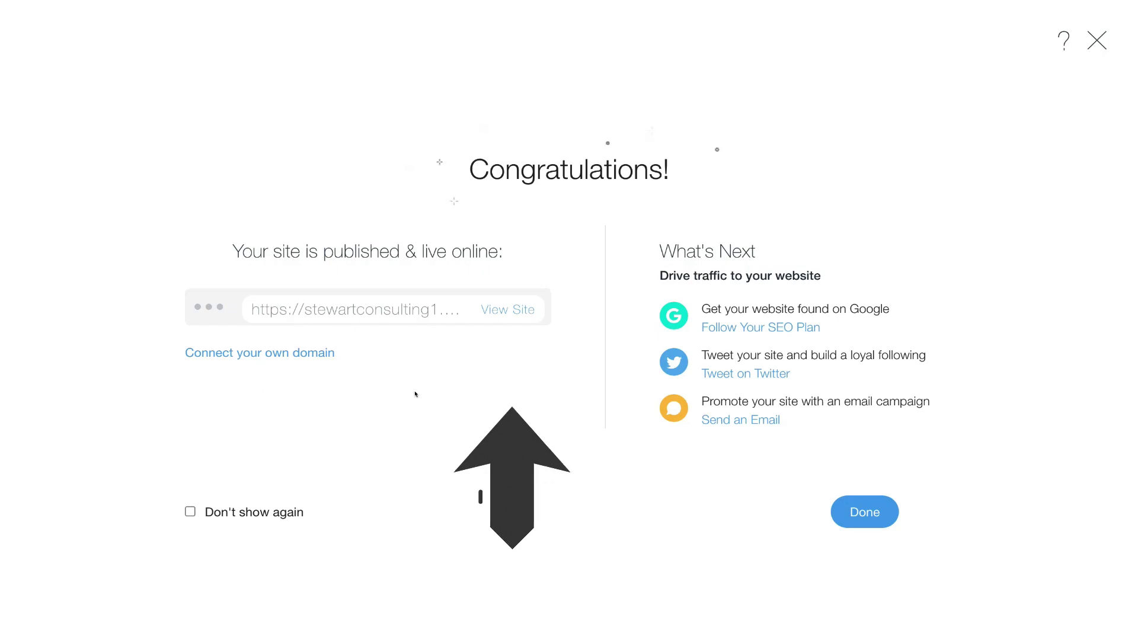
click(502, 310)
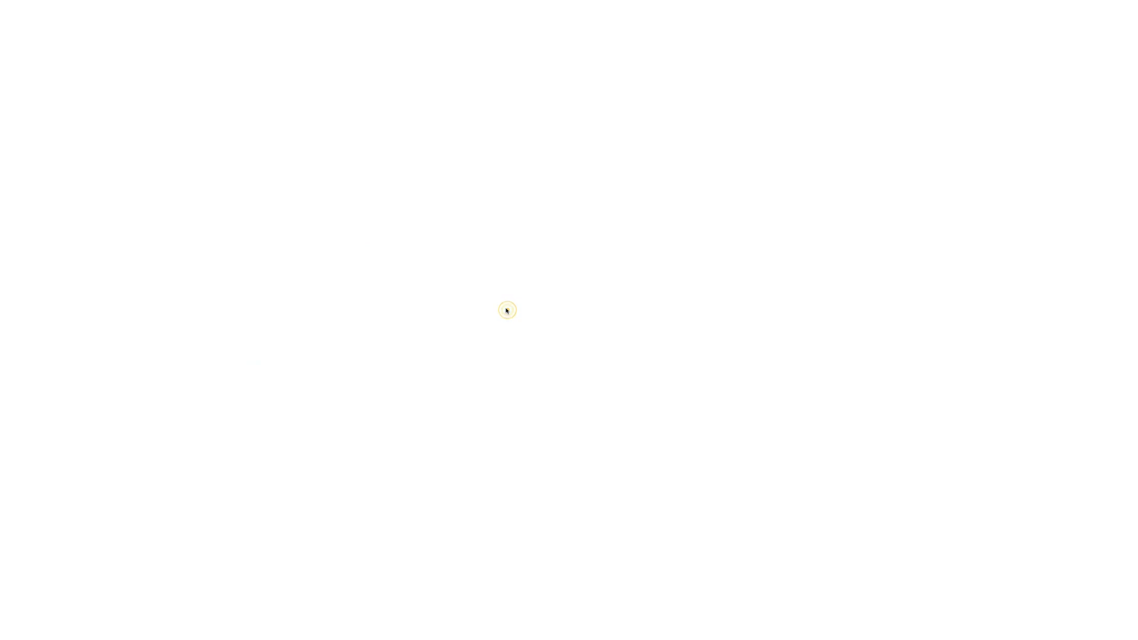
Look through the live home page down to the Subscribe Form and back to its header
scroll(507, 311, down, 6)
scroll(507, 311, down, 20)
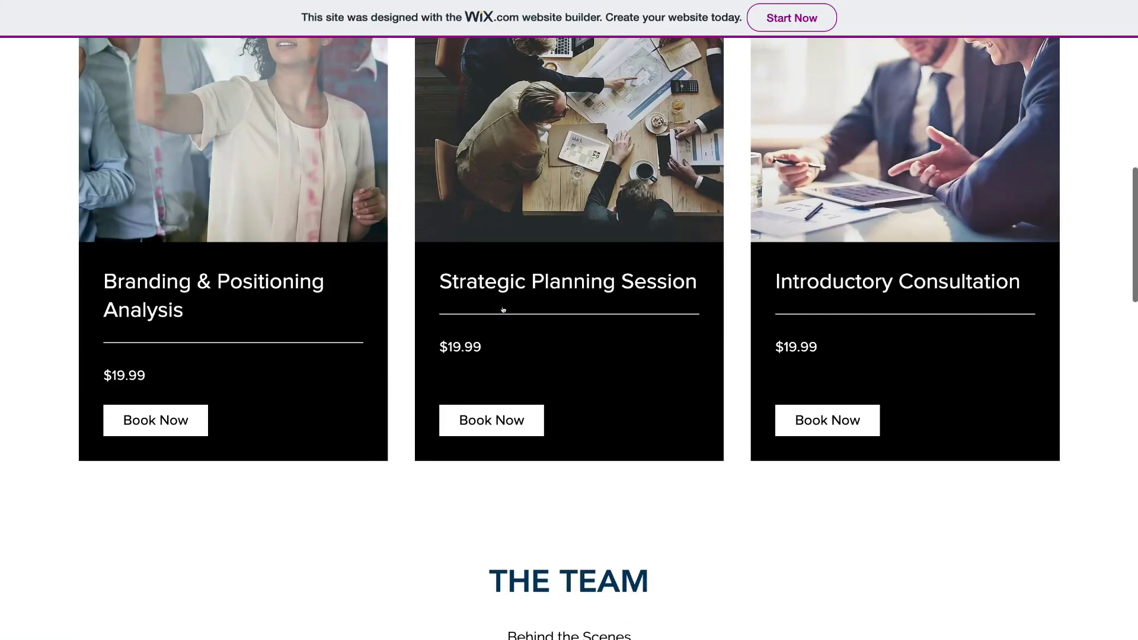
scroll(505, 307, down, 15)
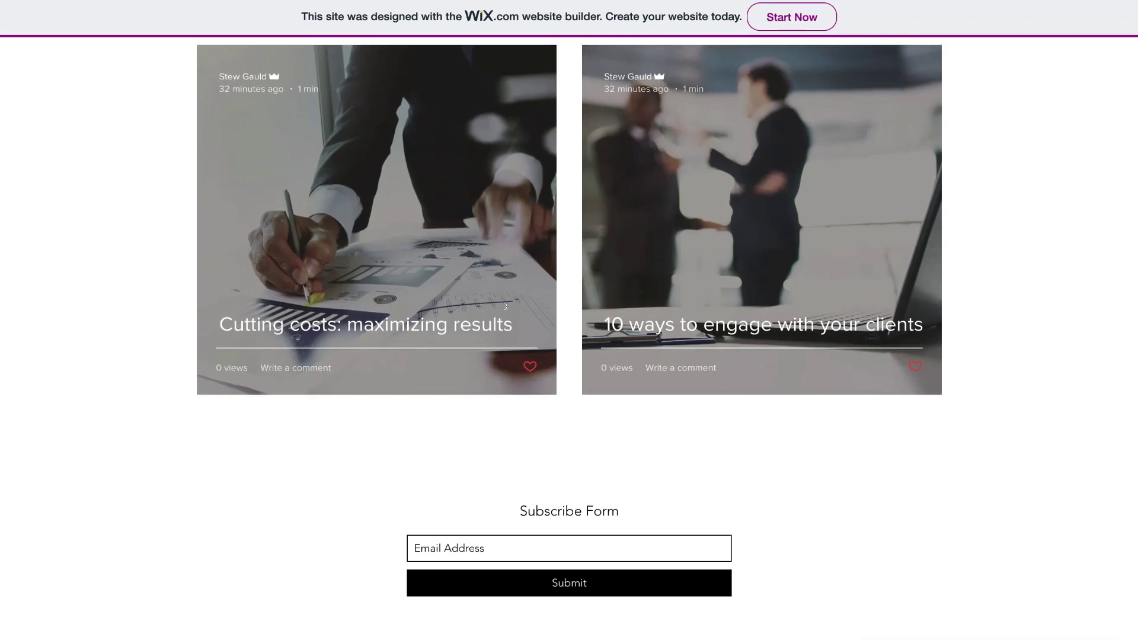
scroll(506, 307, up, 10)
scroll(626, 347, up, 20)
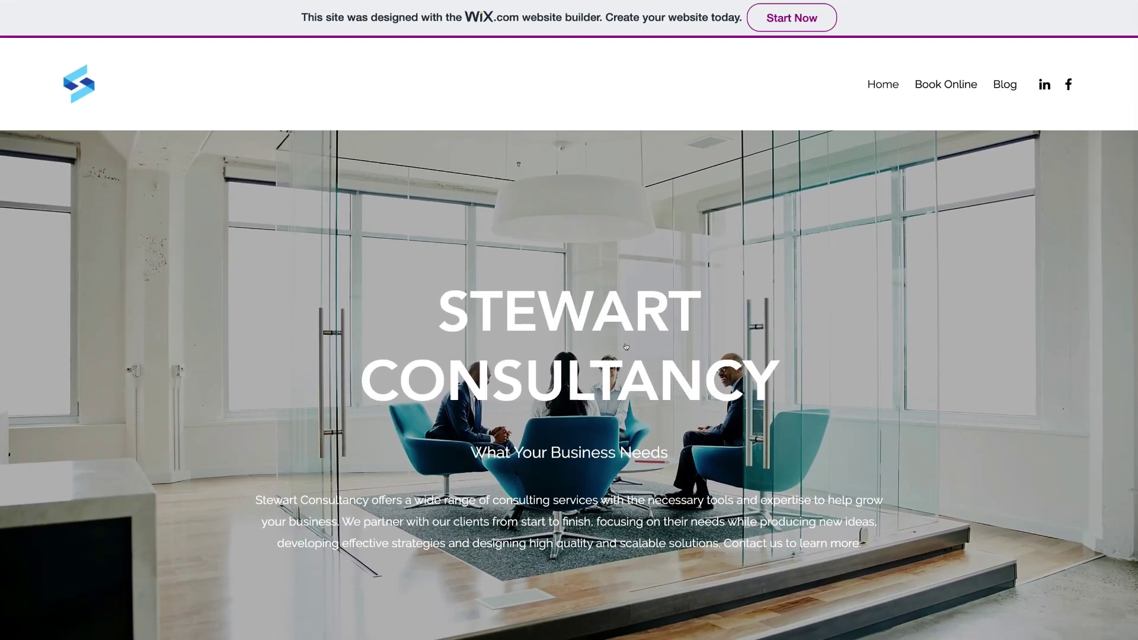
Leave the live site for the site's dashboard and review the tasks in the Let's Set Up Your Site checklist
key(alt+Left)
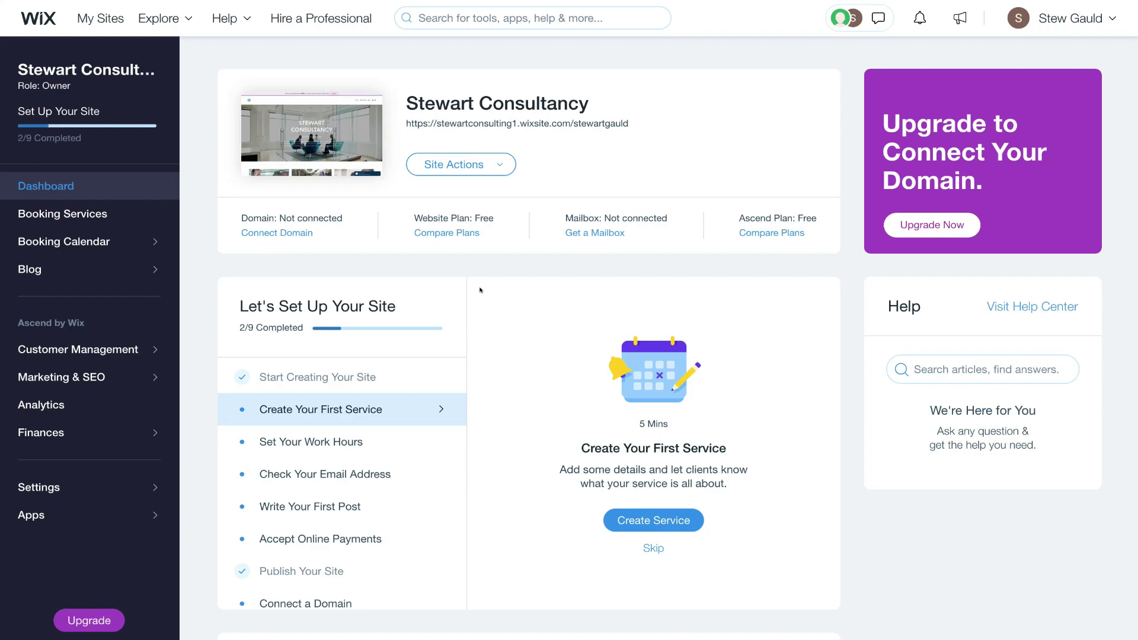
scroll(336, 426, down, 5)
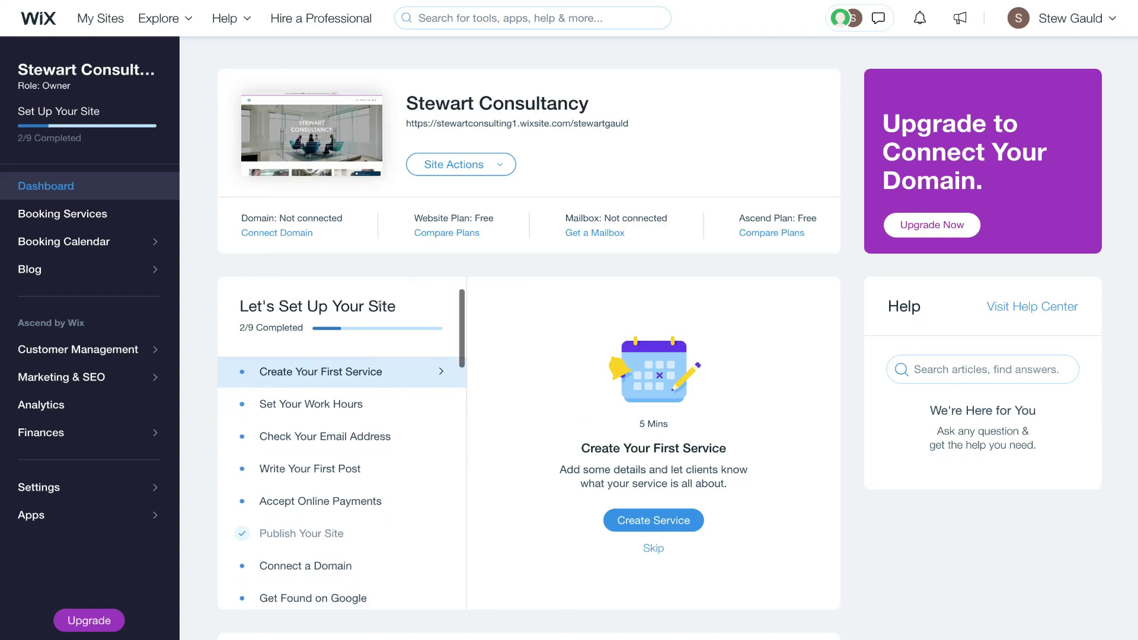
scroll(335, 427, down, 1)
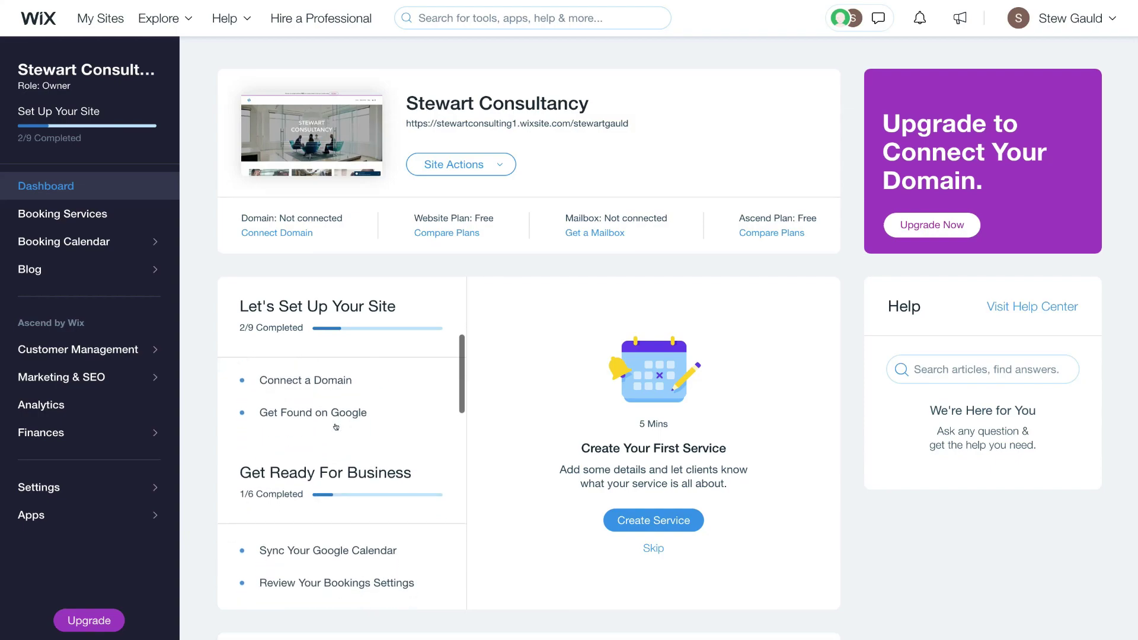
scroll(332, 421, up, 4)
scroll(426, 413, down, 1)
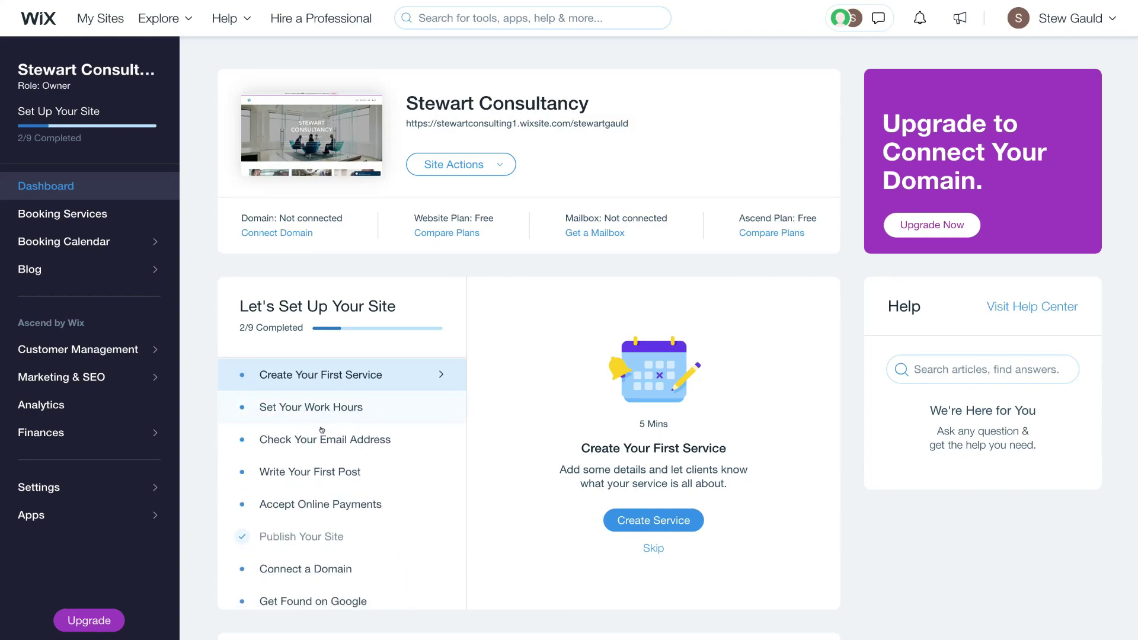
scroll(294, 438, down, 1)
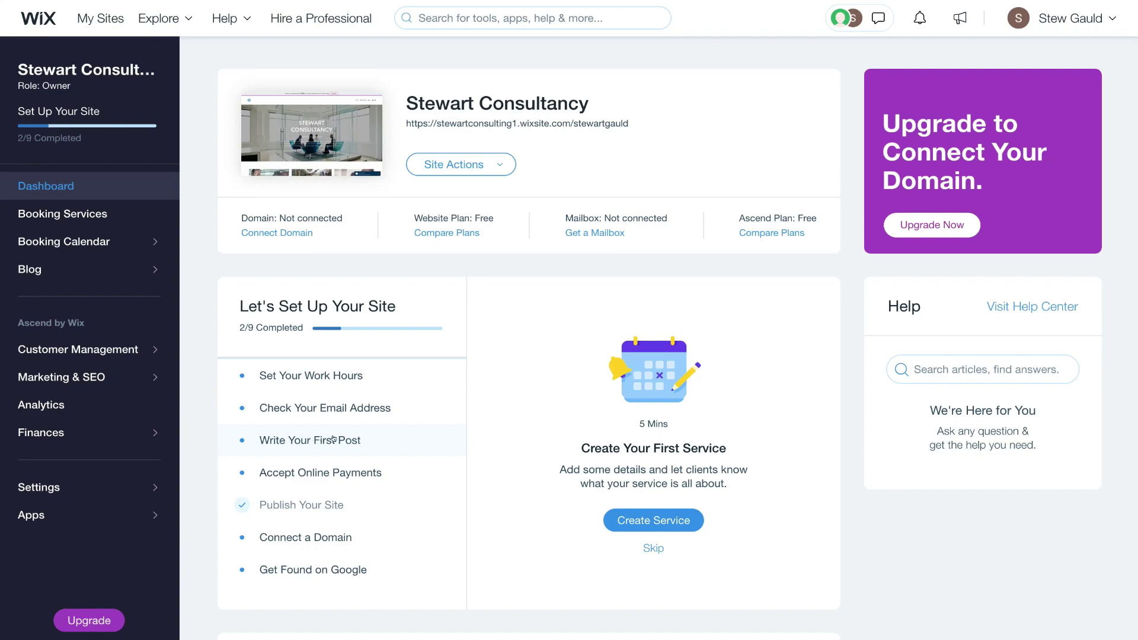
scroll(284, 462, down, 1)
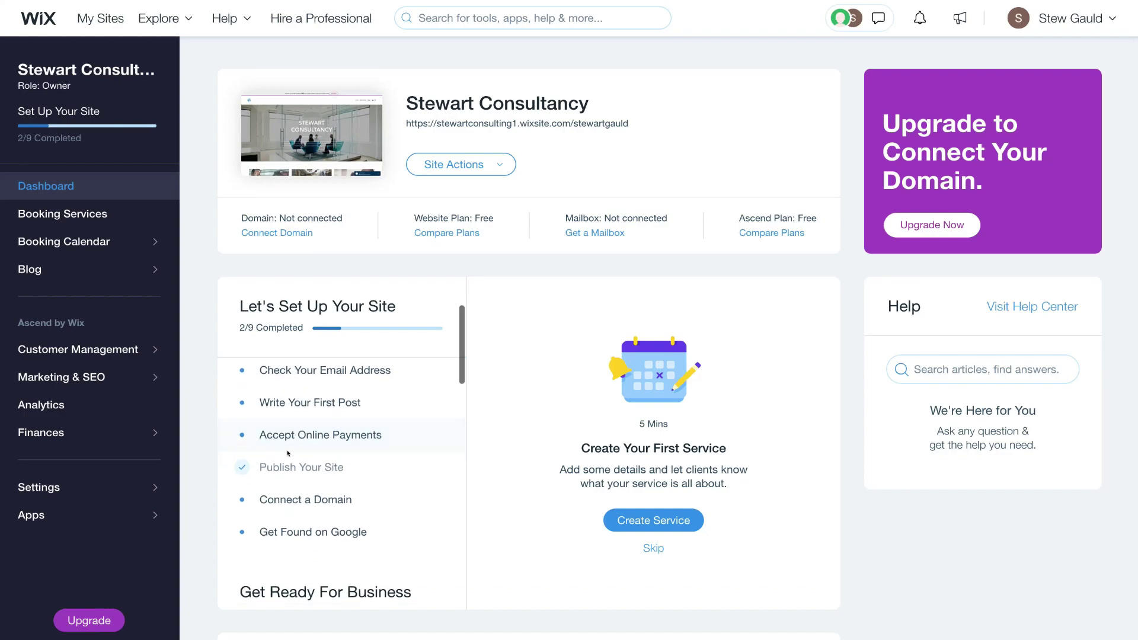
scroll(308, 442, down, 1)
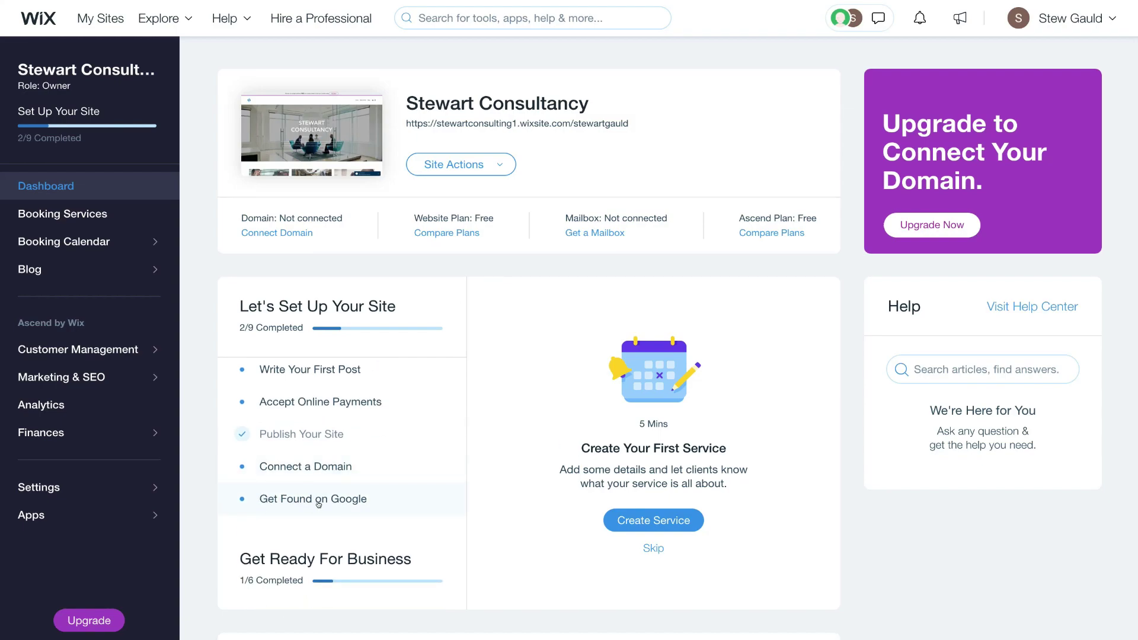
scroll(318, 505, up, 3)
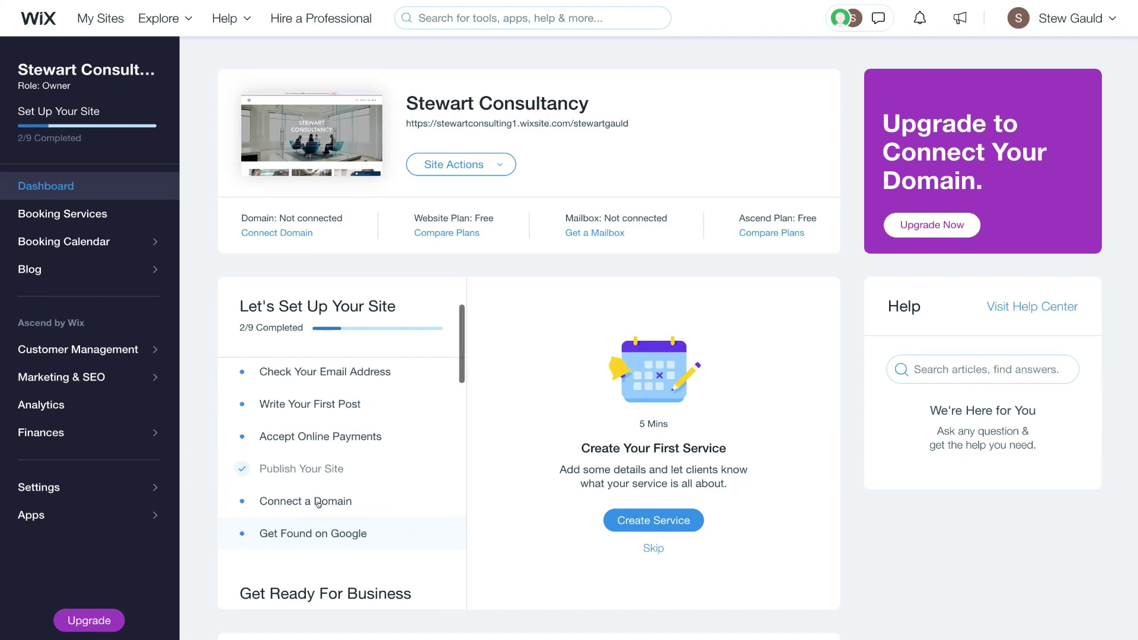